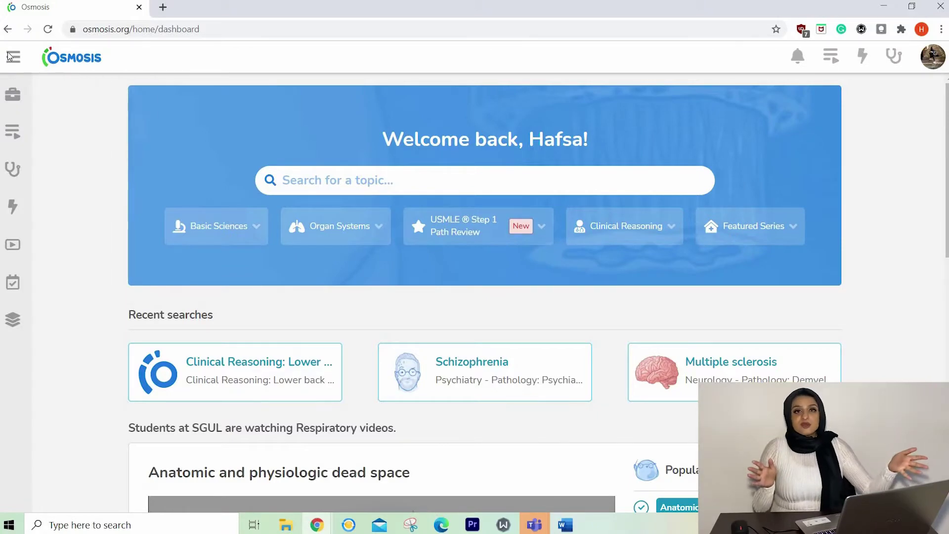
- Archive the finished study schedule and start setting up a new one
click(16, 122)
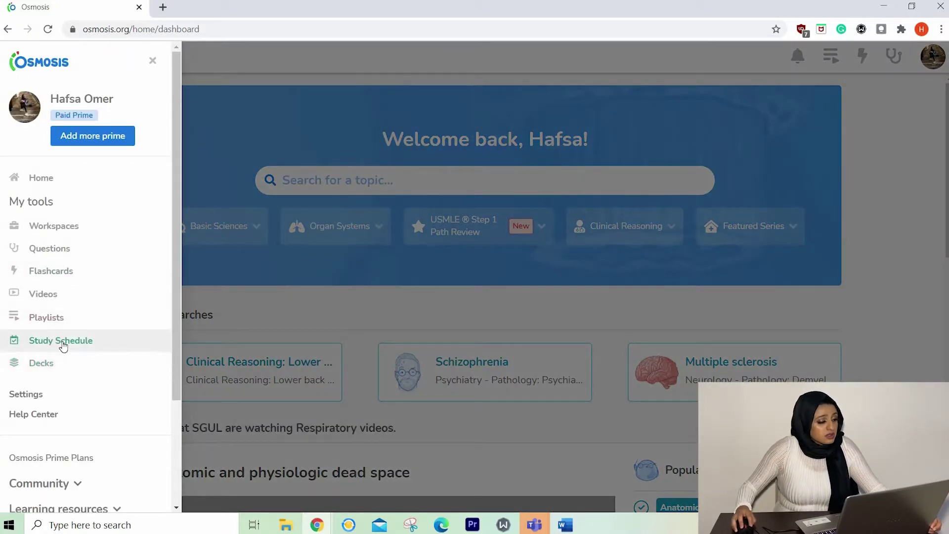
click(62, 342)
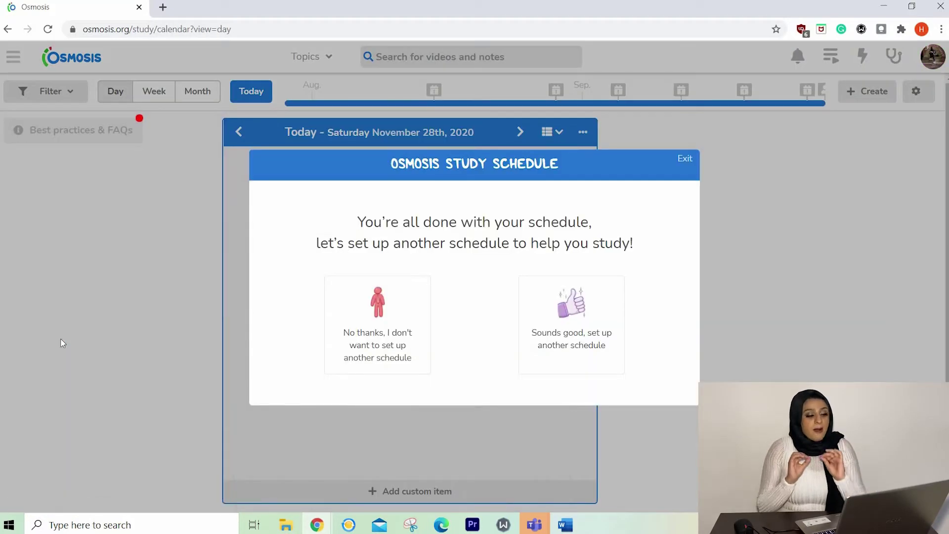
click(600, 343)
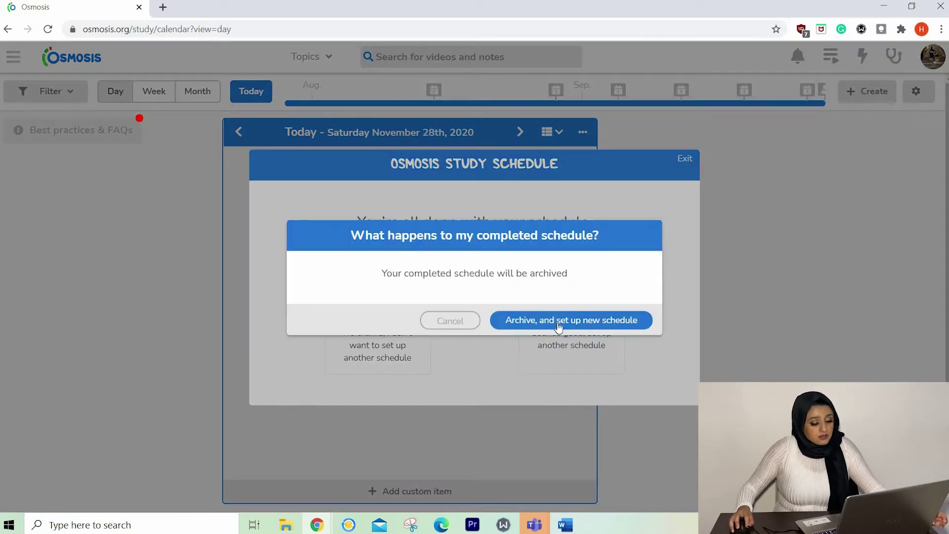
click(559, 325)
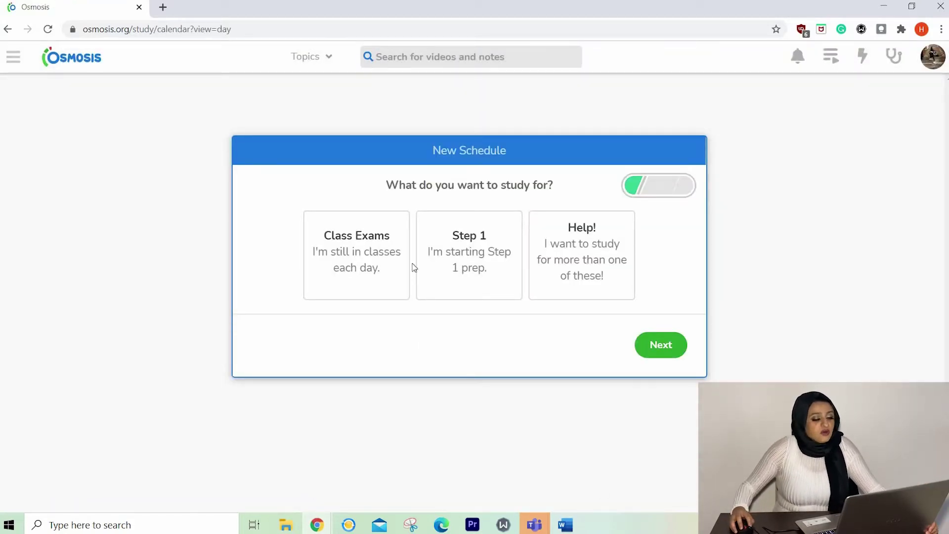
- Choose Step 1 as the goal with an exam date of June 30, 2021
click(495, 255)
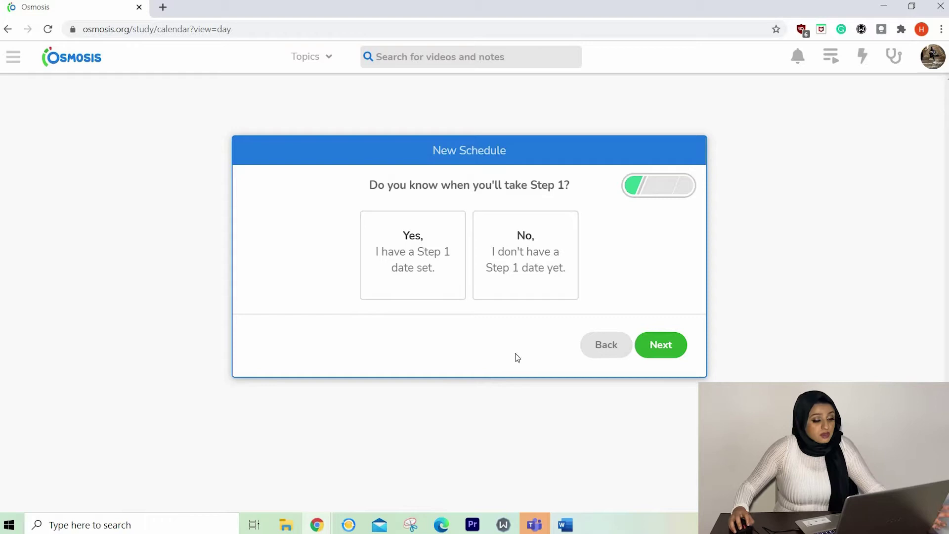
click(413, 254)
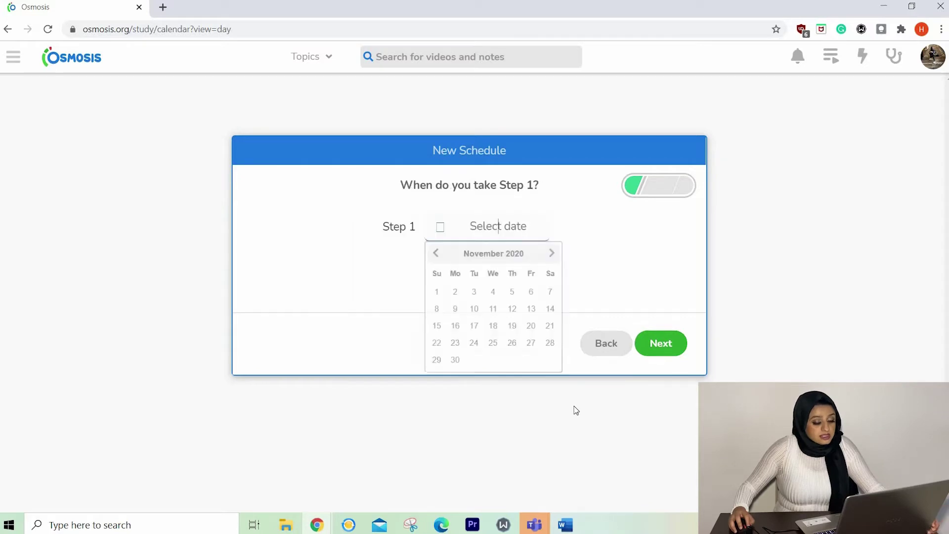
click(552, 255)
click(436, 253)
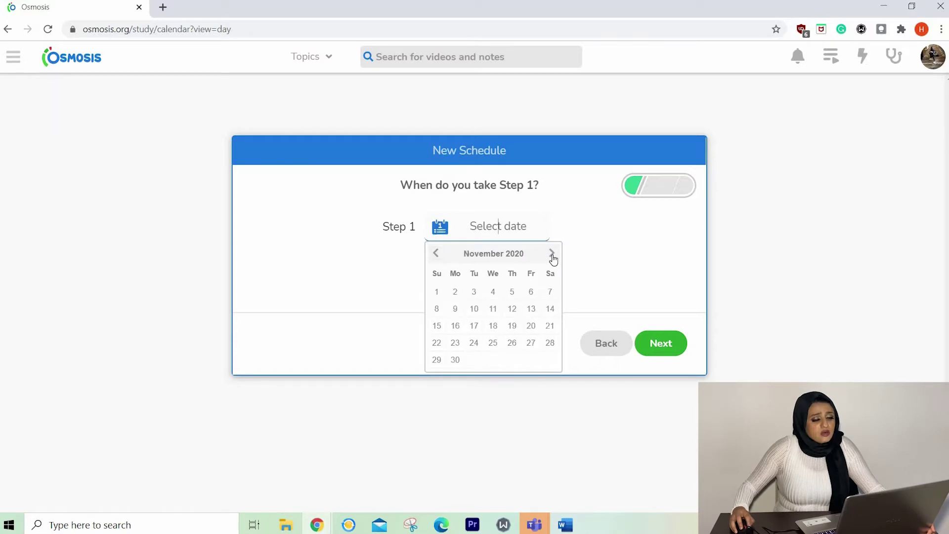
click(551, 254)
click(552, 254)
click(552, 255)
click(552, 254)
click(552, 254)
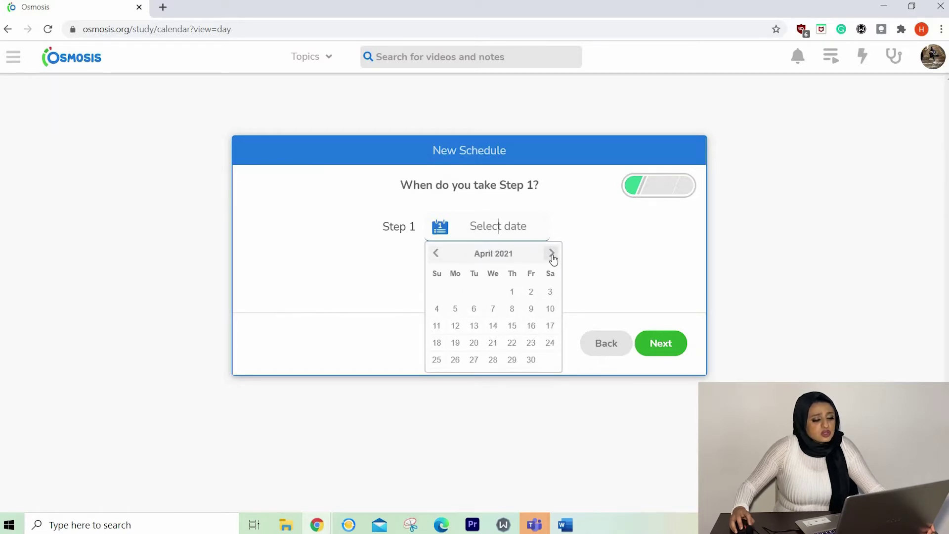
click(552, 254)
click(552, 254)
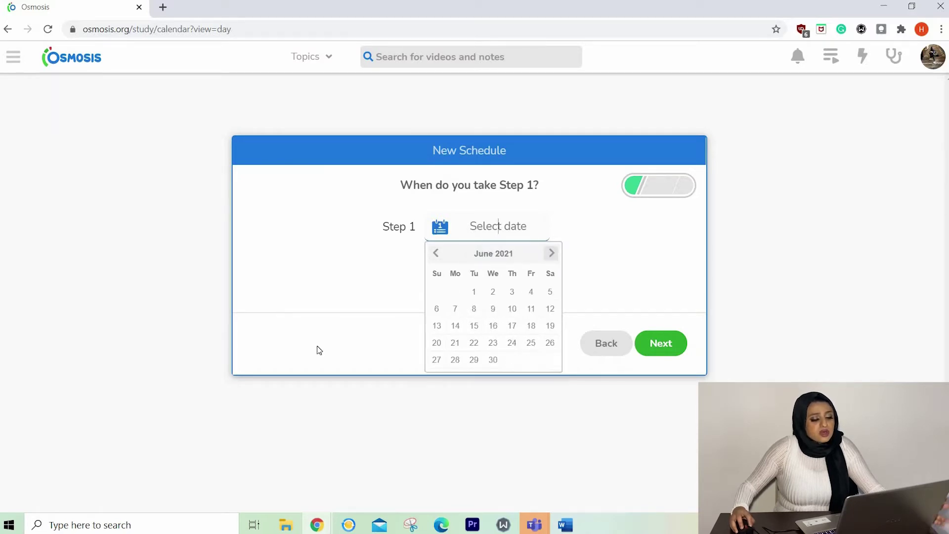
click(493, 359)
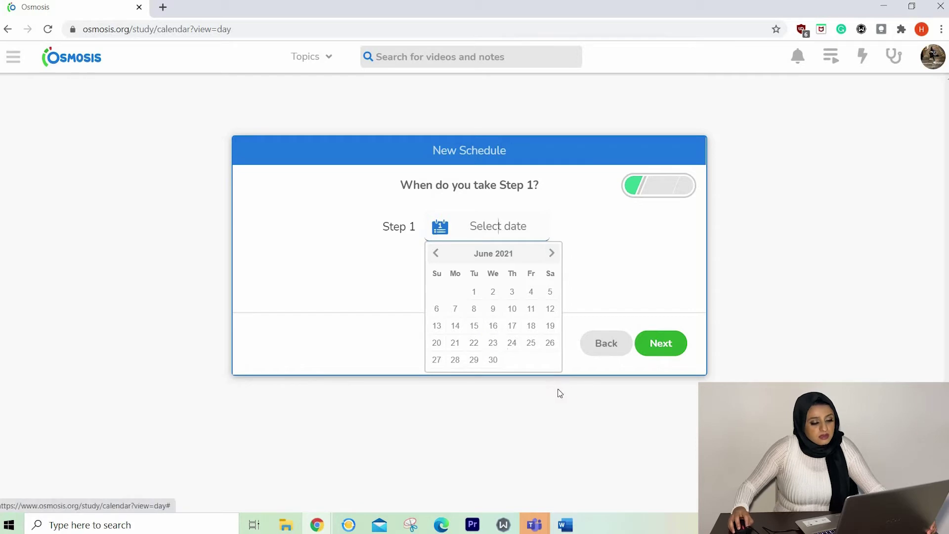
- Continue past the exam countdown and accept First Aid 2020 as the study material
click(665, 353)
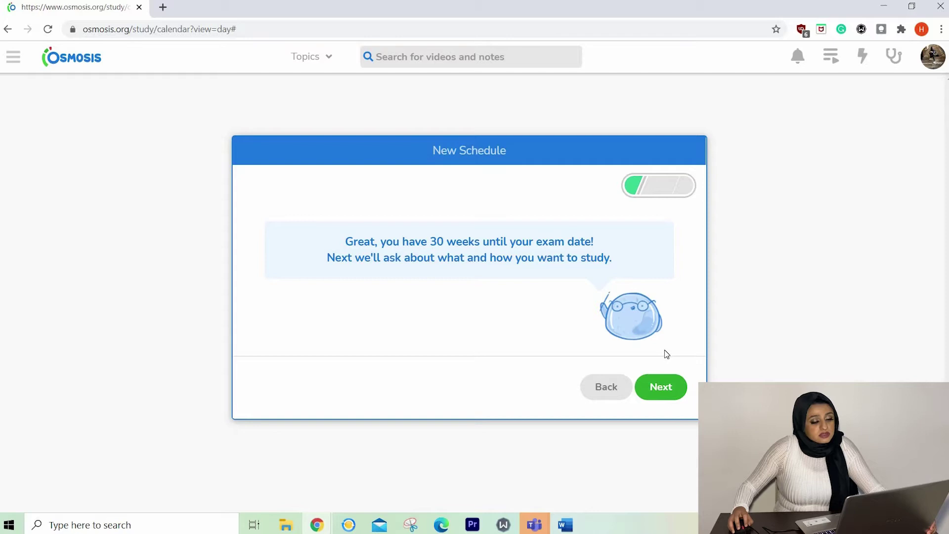
click(662, 385)
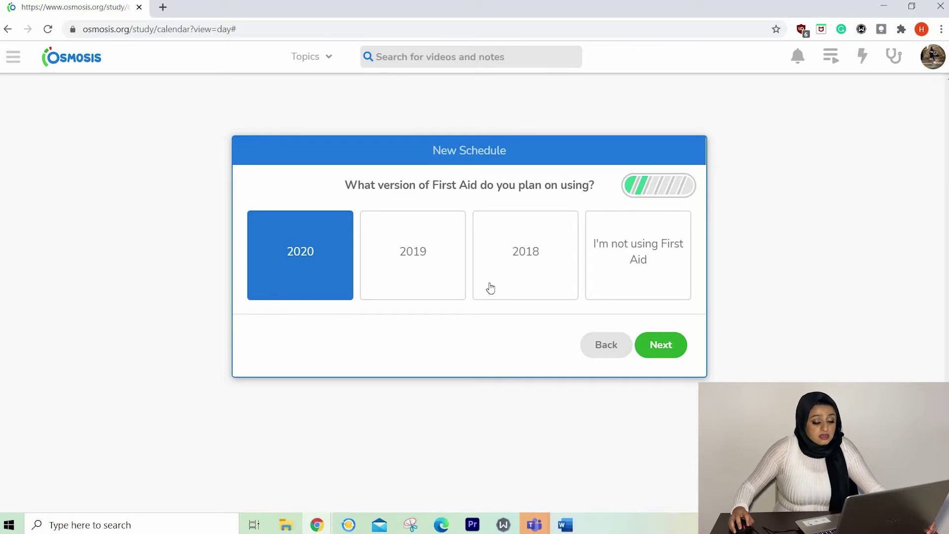
click(670, 347)
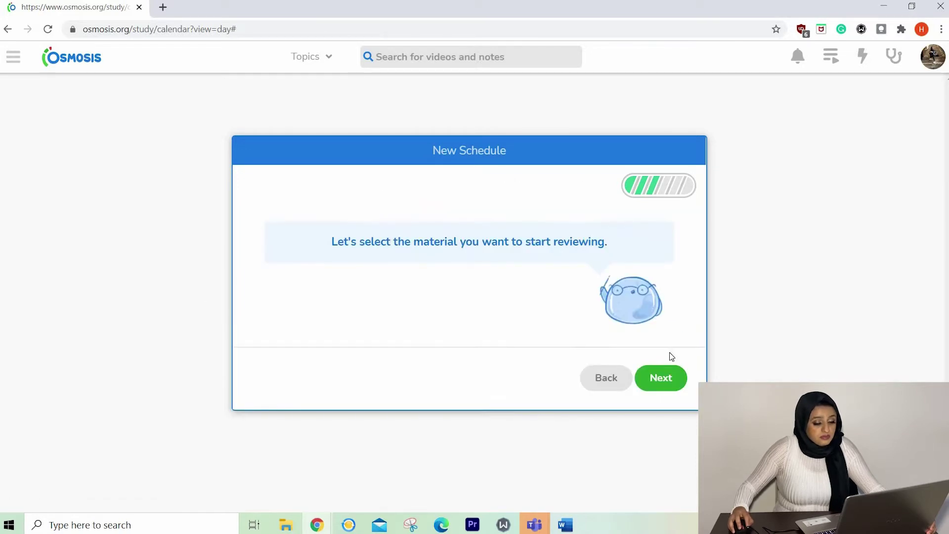
- Include all Basic Science topics and all Organ Systems, including Cardiovascular and Respiratory
click(523, 228)
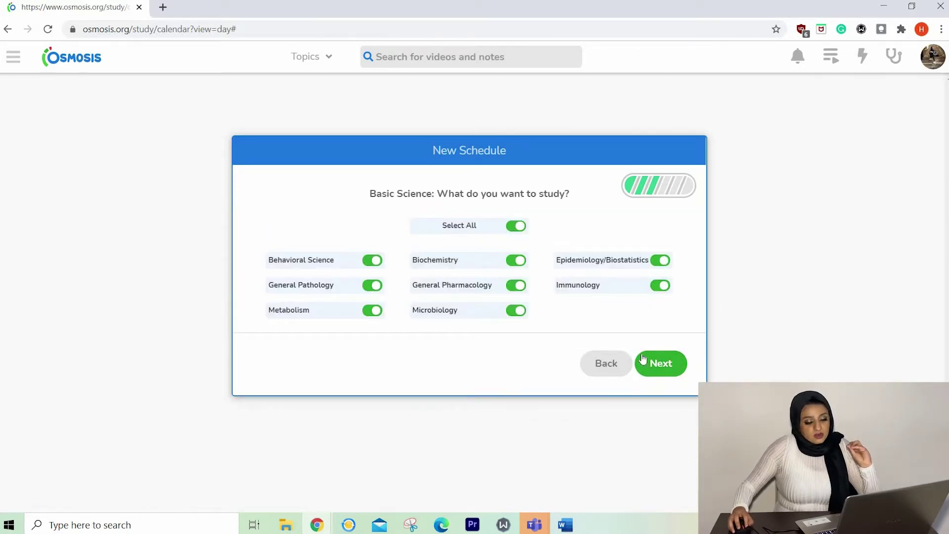
click(662, 370)
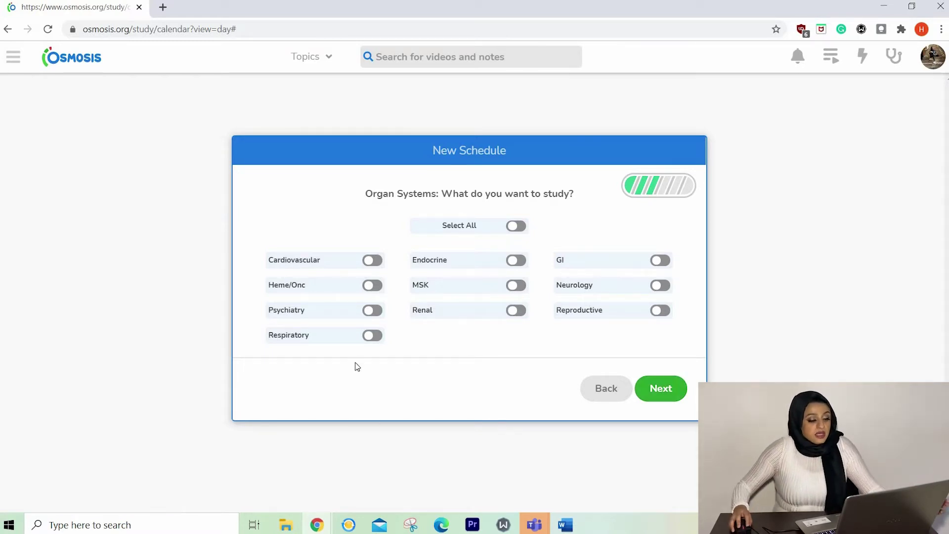
click(373, 260)
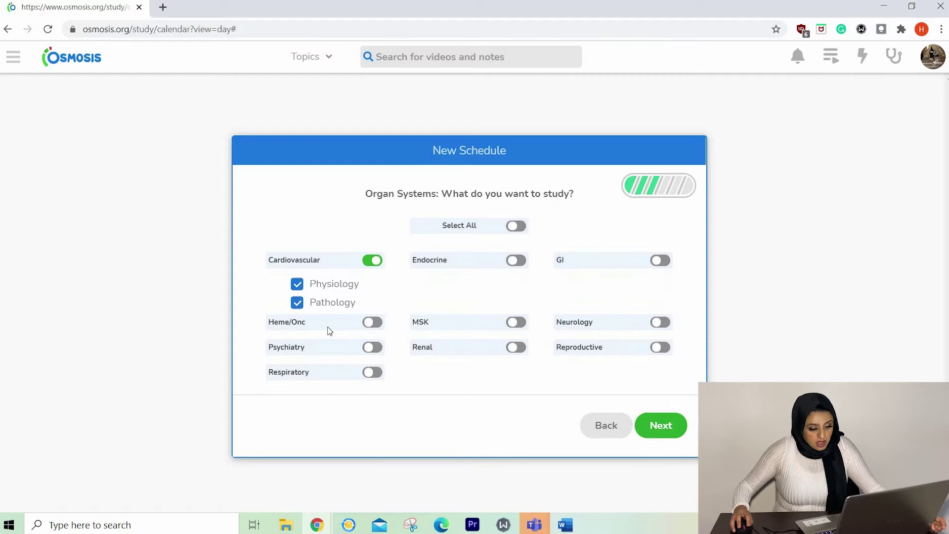
click(371, 373)
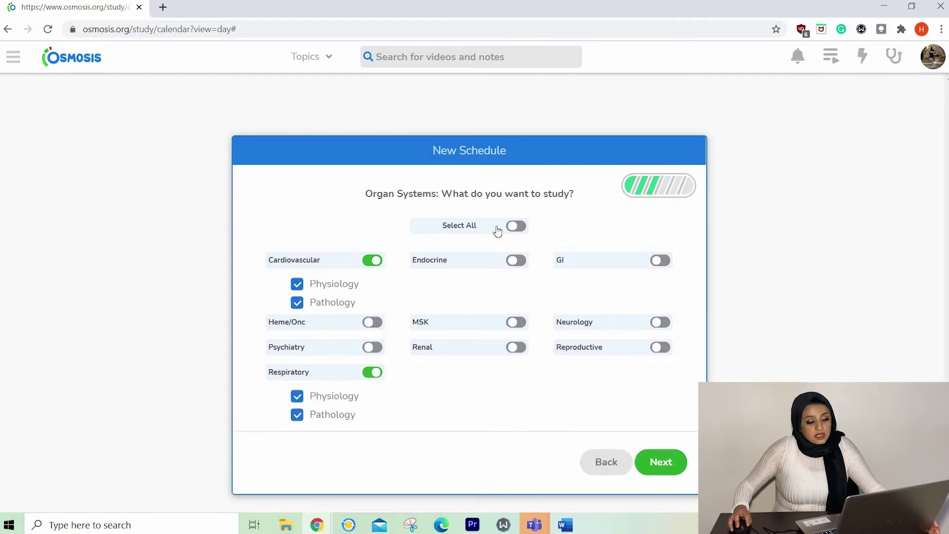
click(514, 226)
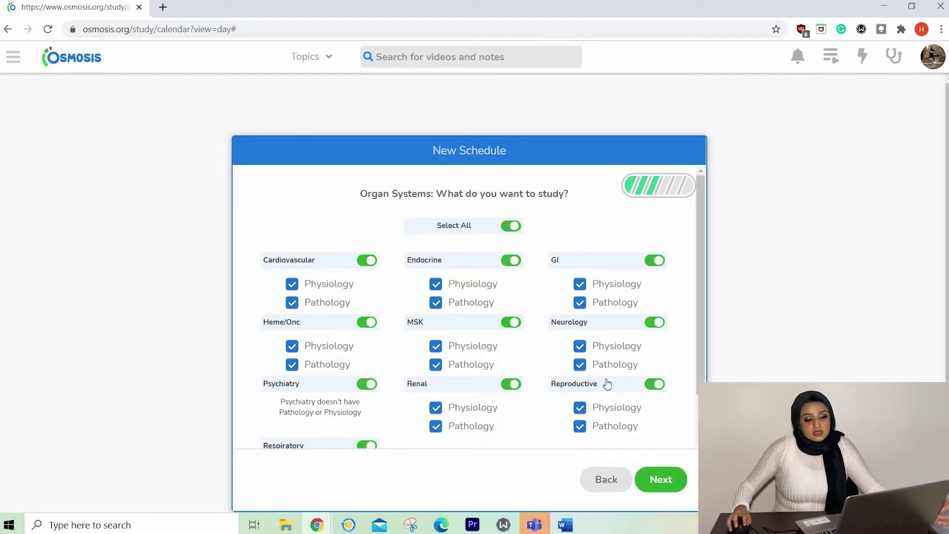
click(668, 482)
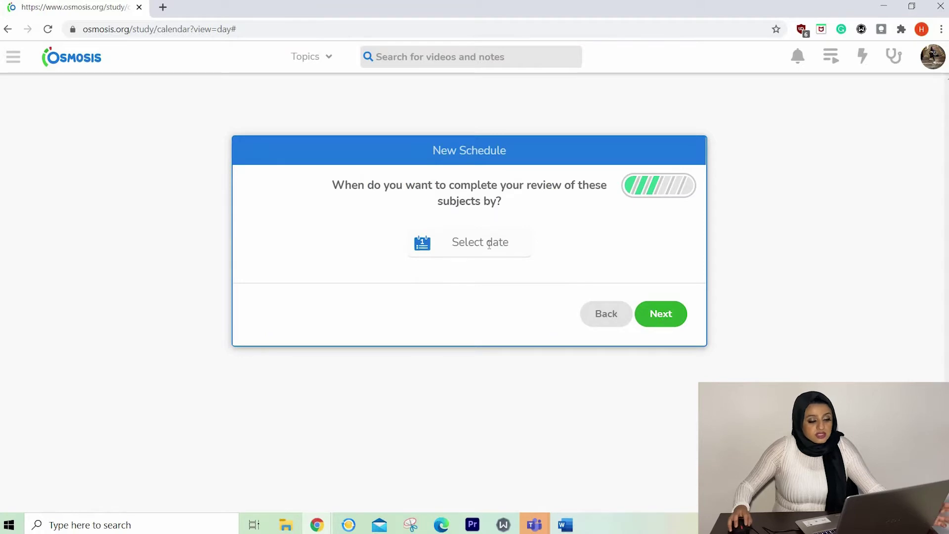
- Set the review completion date to May 31, 2021 and keep Monday–Friday study days
click(489, 244)
click(532, 270)
click(532, 270)
click(532, 270)
click(532, 269)
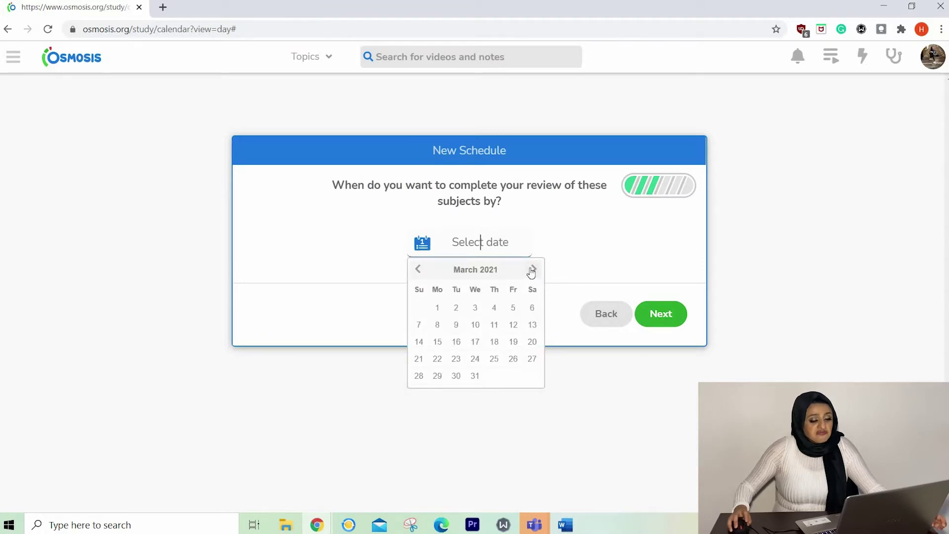
click(532, 270)
click(532, 270)
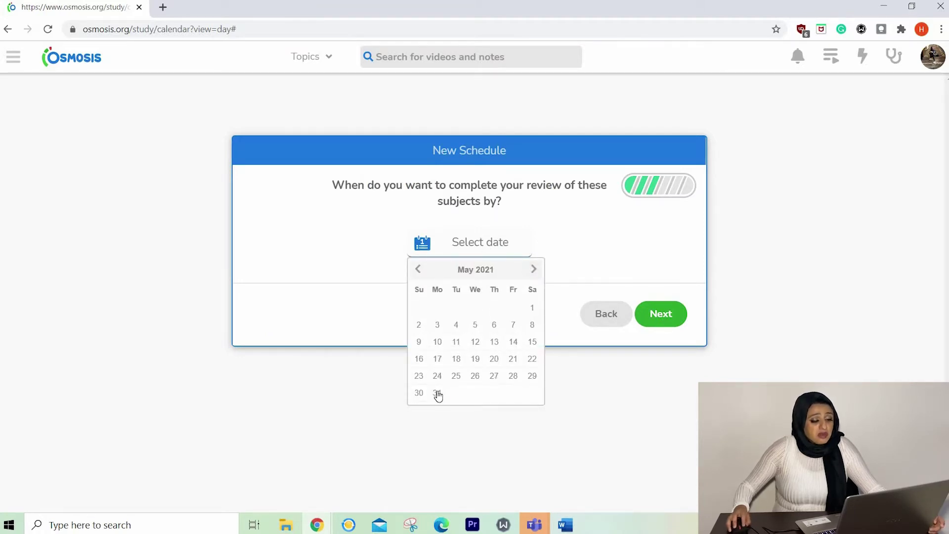
click(437, 394)
click(673, 315)
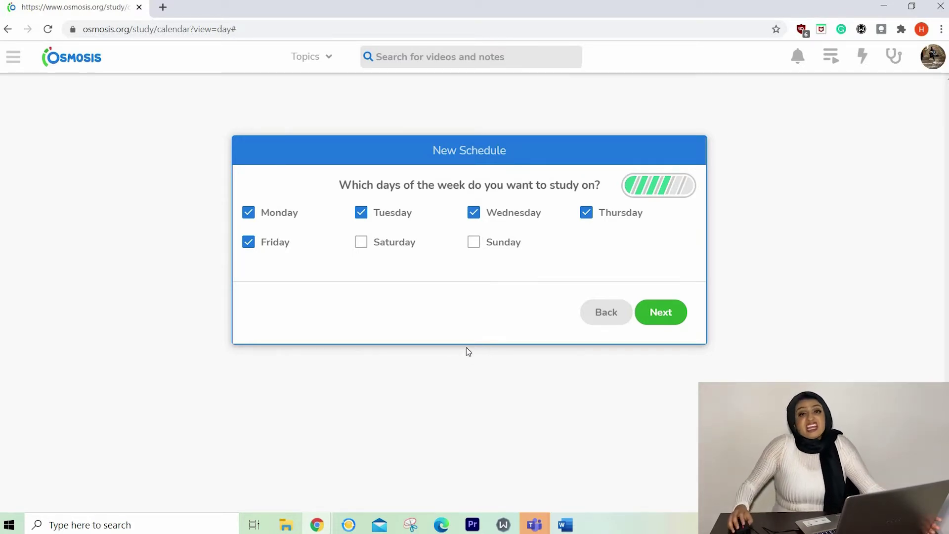
click(672, 310)
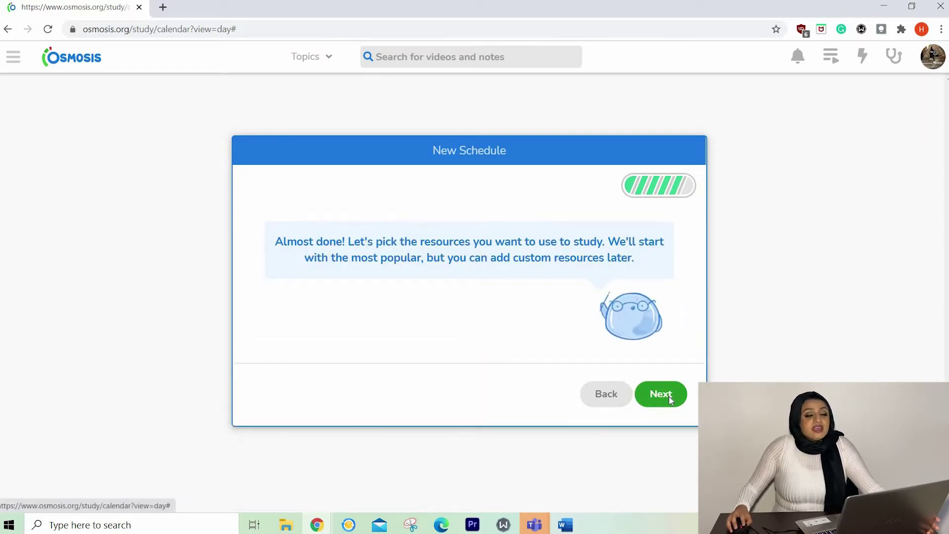
- Select Osmosis Questions, Pathoma, Boards and Beyond, Sketchy Micro, Pharm and Path, then build the schedule
click(668, 395)
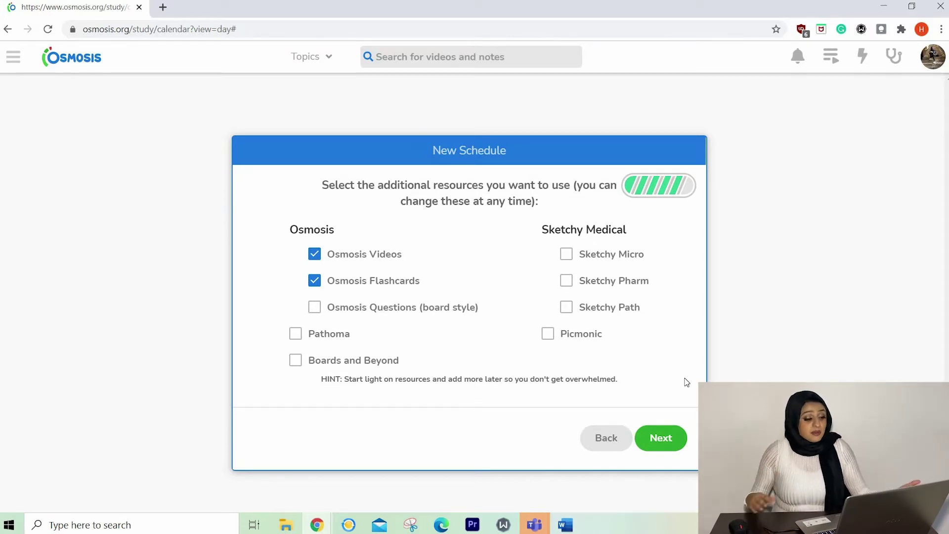
click(315, 311)
click(290, 334)
click(295, 358)
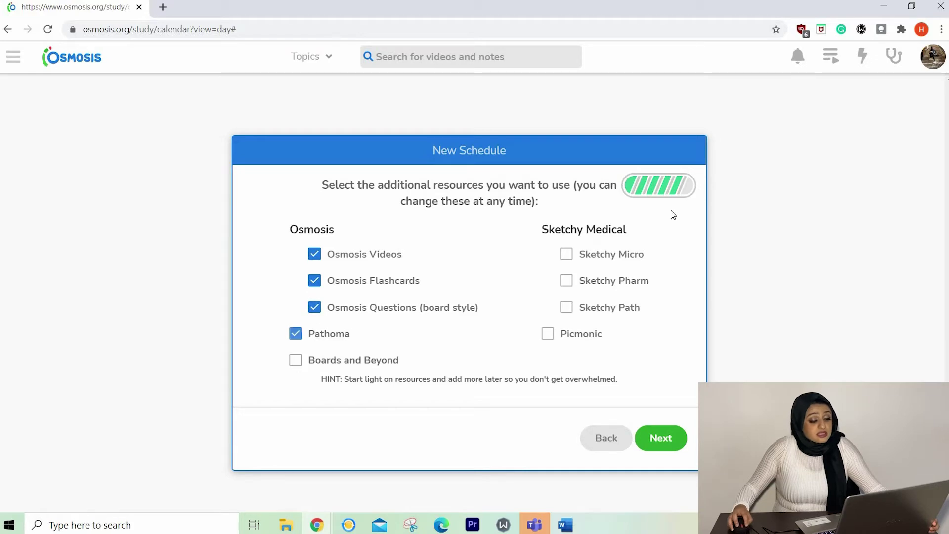
click(565, 257)
click(567, 283)
click(568, 307)
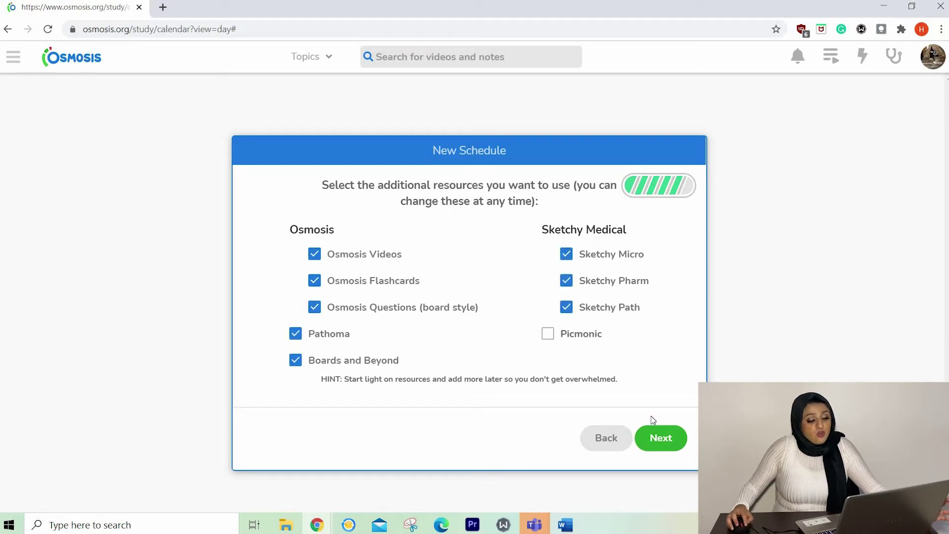
click(651, 436)
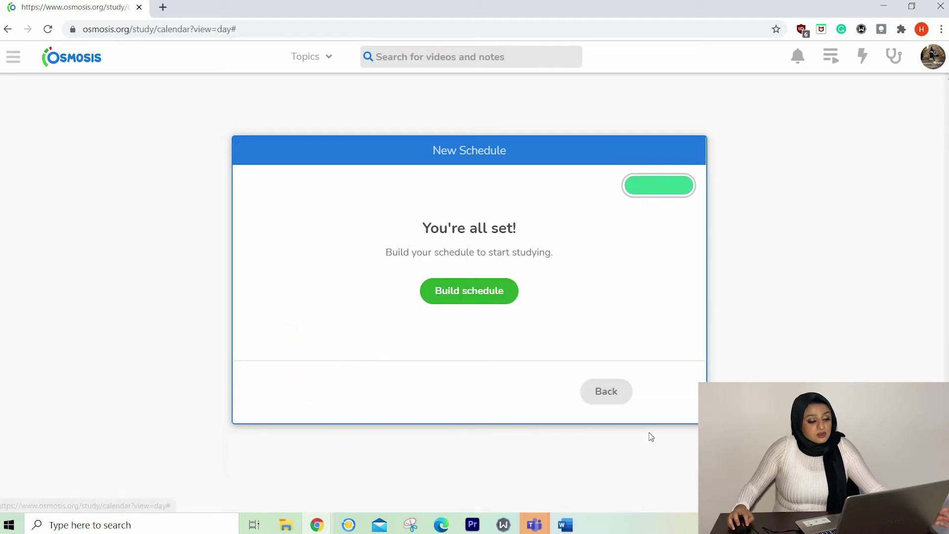
click(479, 299)
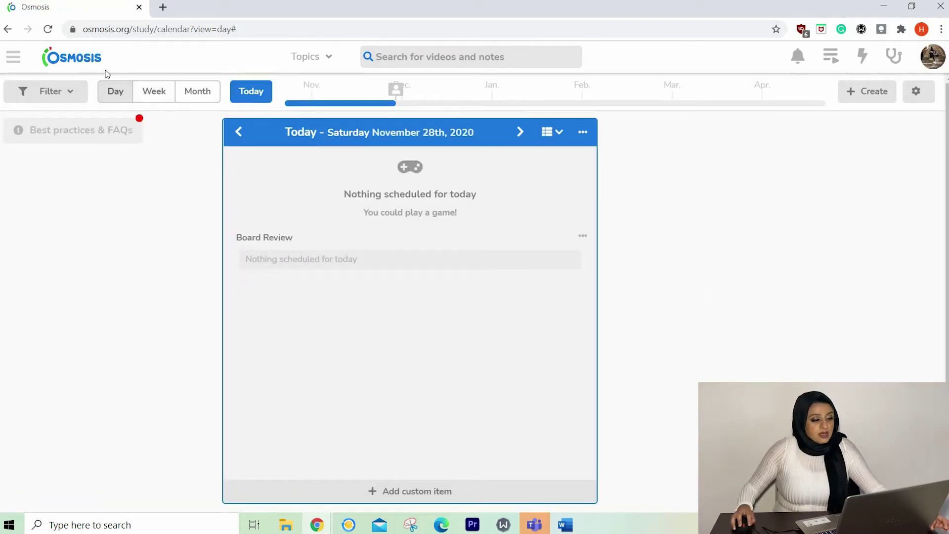
- Page the month calendar from December 2020 to February 2021, then show the Feb 28–Mar 6 week
click(206, 94)
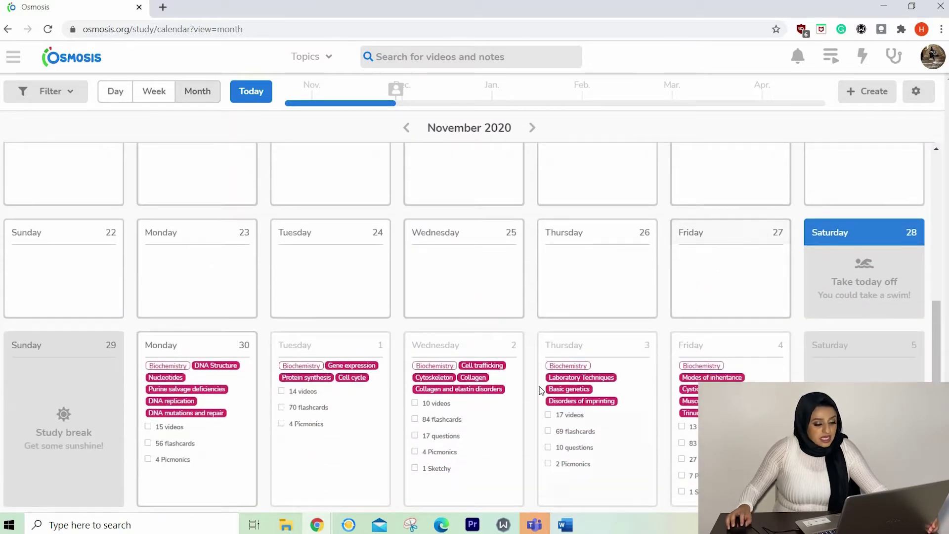
click(531, 128)
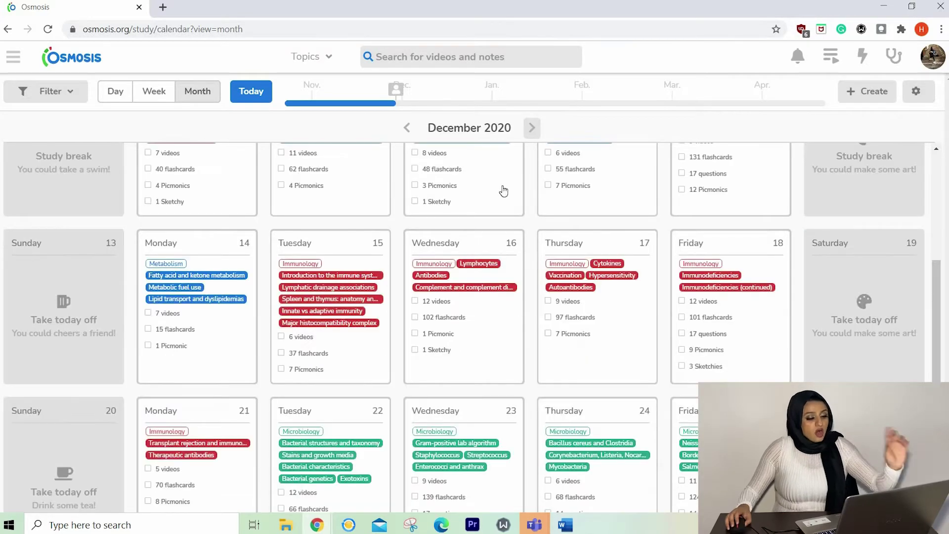
scroll(504, 250, up, 2)
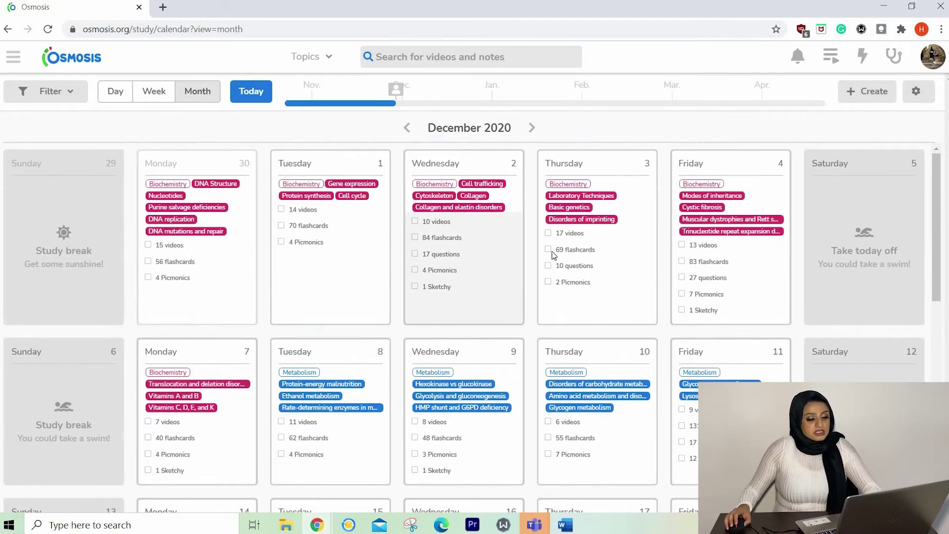
scroll(553, 253, down, 7)
scroll(554, 253, down, 4)
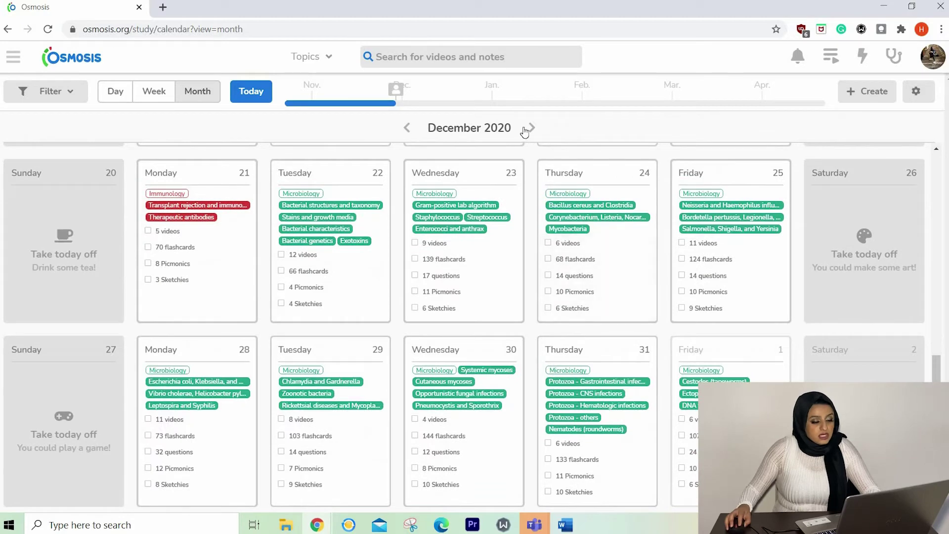
click(529, 127)
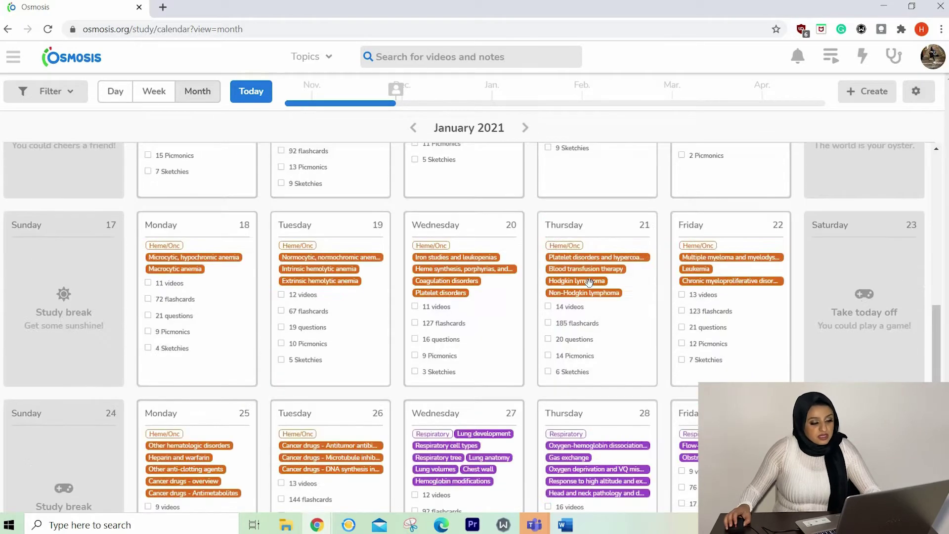
scroll(588, 281, down, 5)
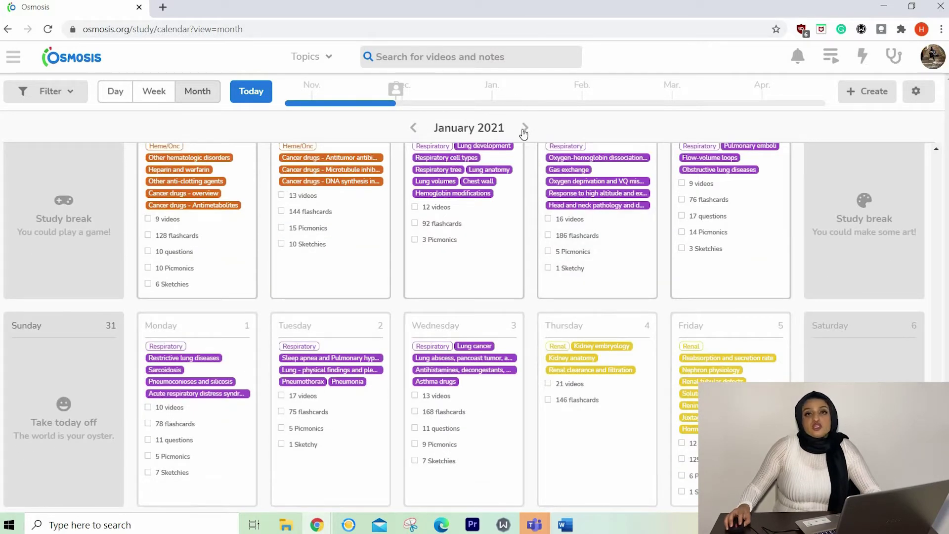
click(525, 129)
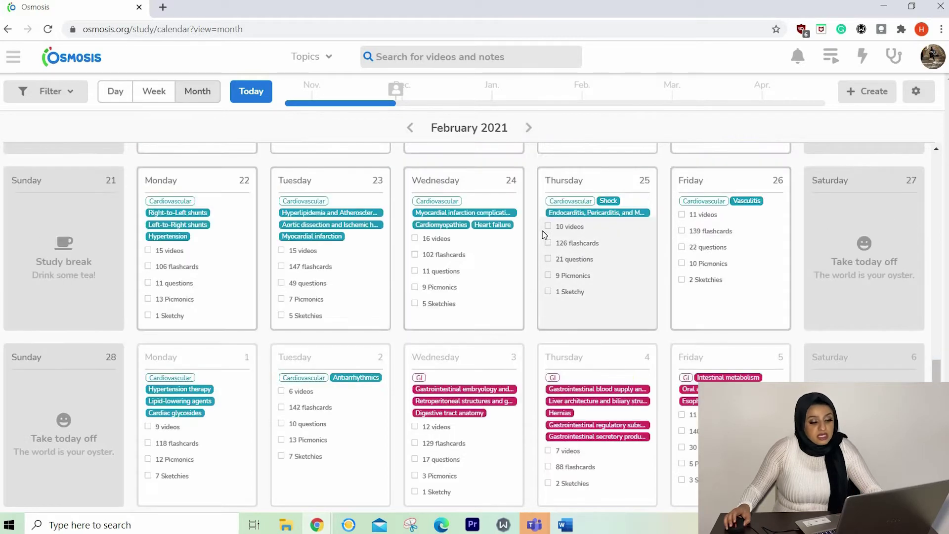
scroll(543, 229, up, 8)
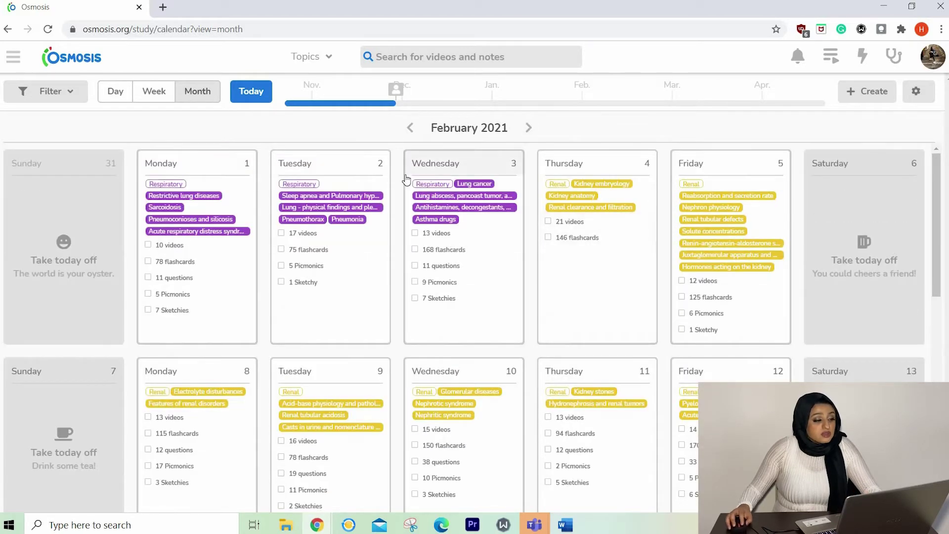
click(154, 92)
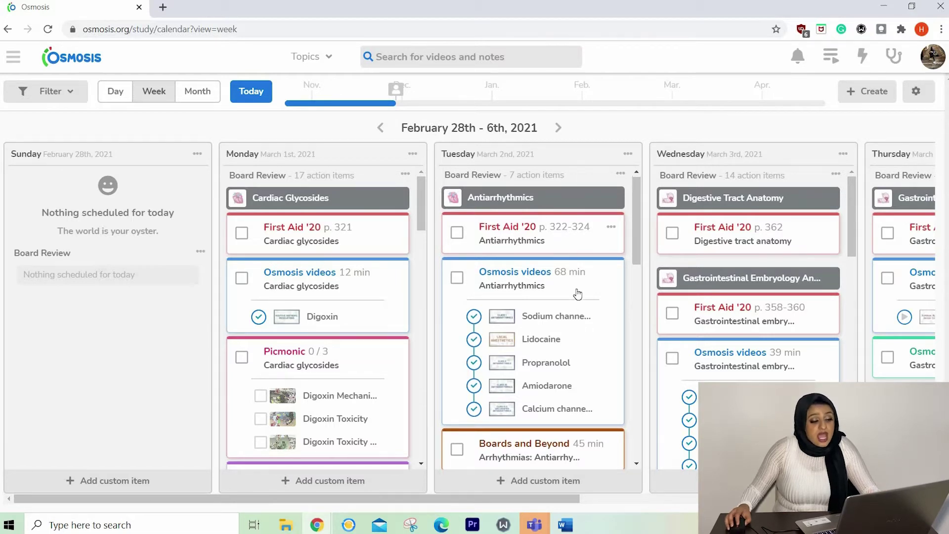
scroll(514, 294, down, 1)
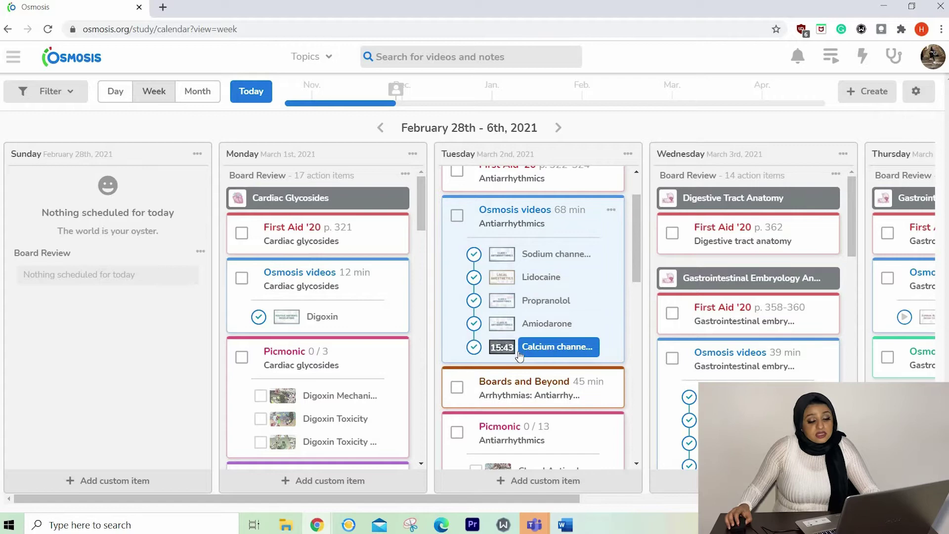
scroll(521, 355, down, 2)
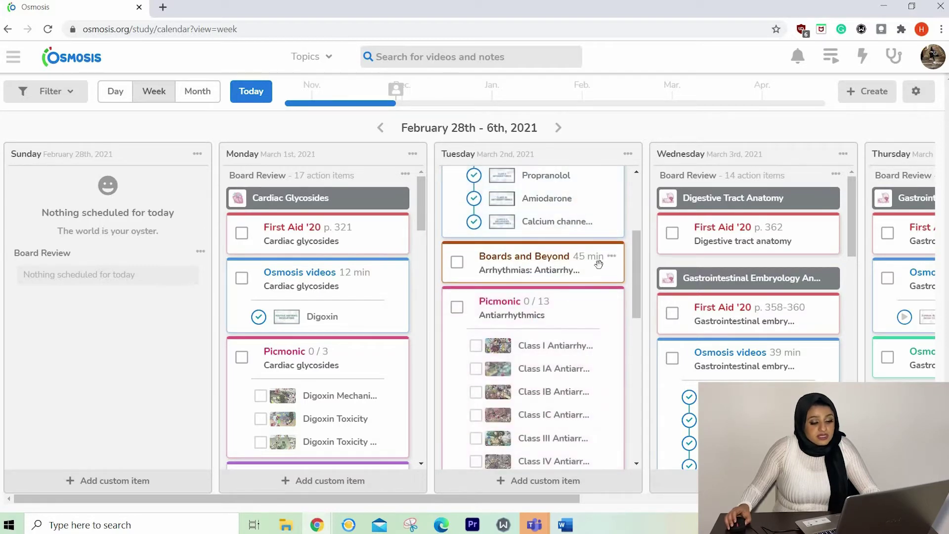
scroll(546, 233, down, 5)
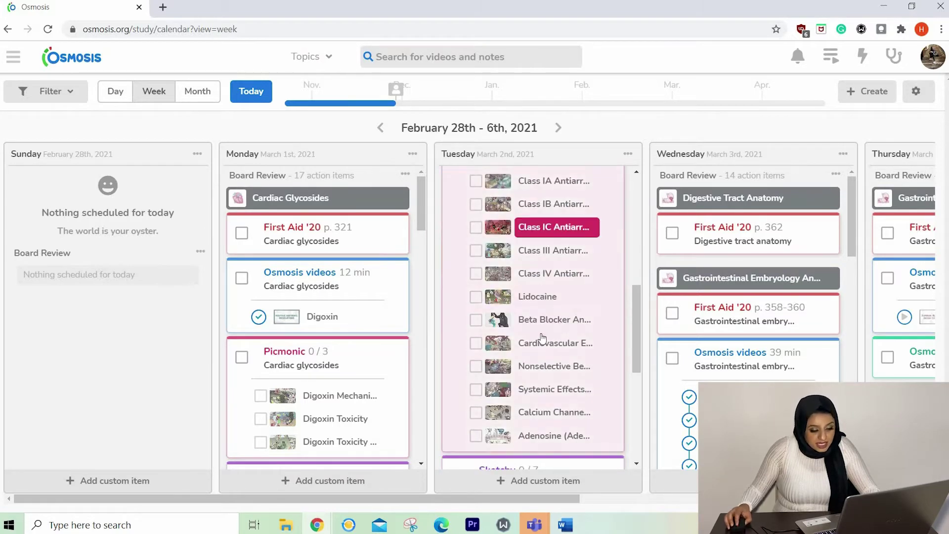
scroll(547, 415, down, 3)
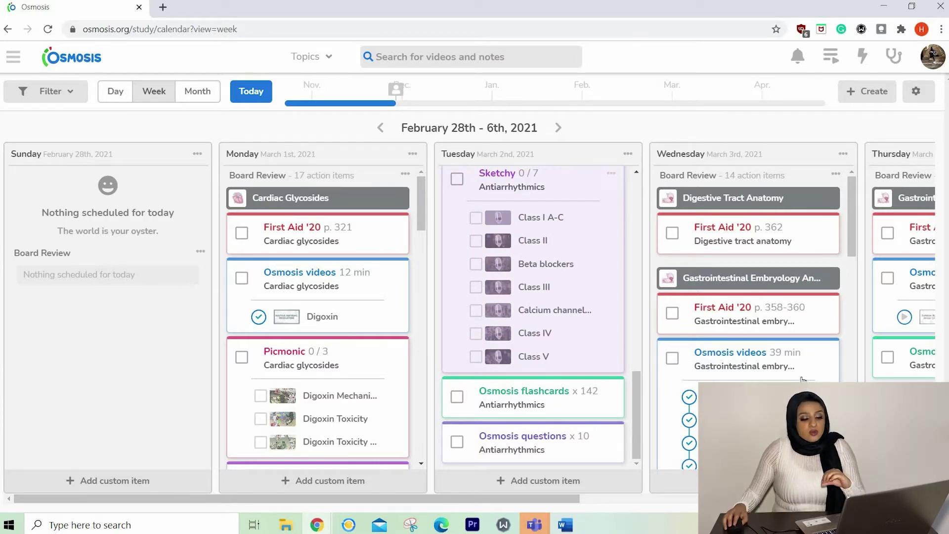
scroll(803, 380, down, 1)
scroll(533, 292, up, 10)
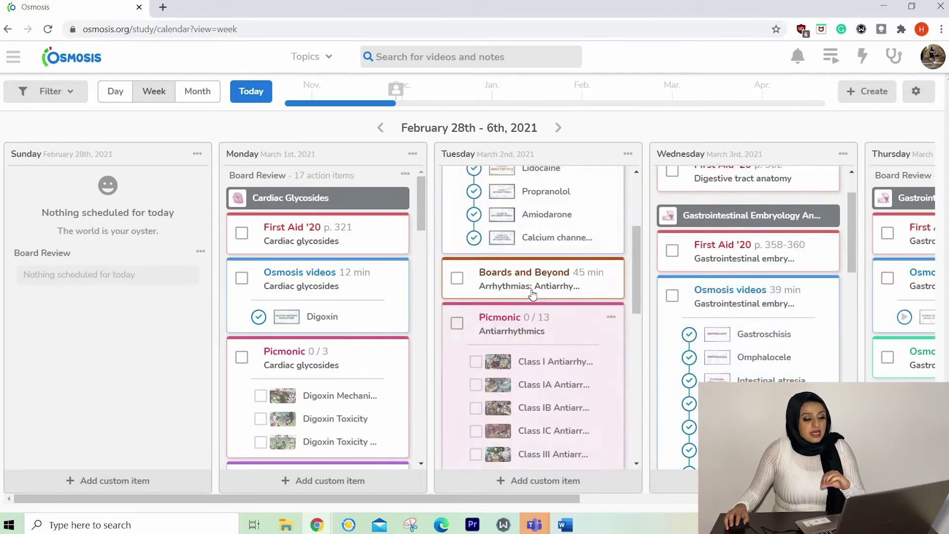
scroll(534, 296, up, 4)
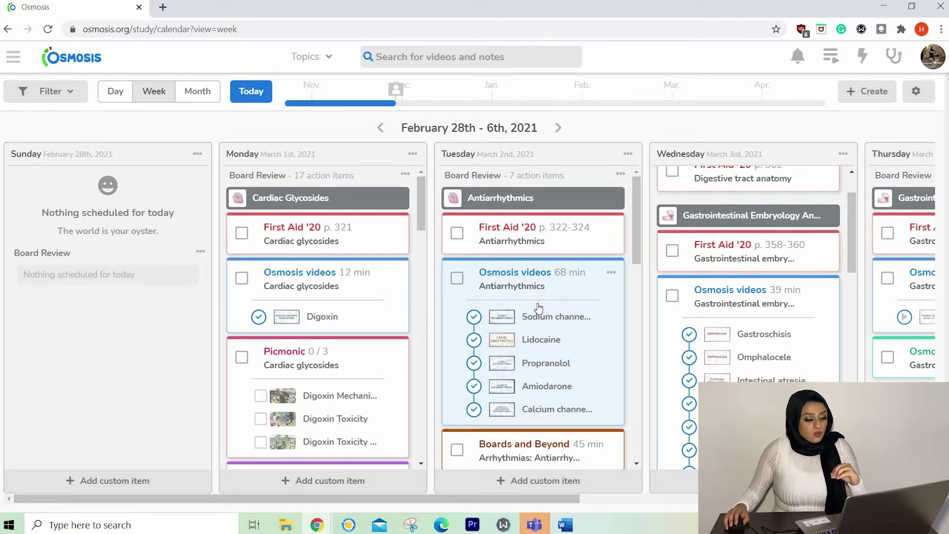
- Go to Monday, March 15th and check off the gallbladder reading and Wilson disease tasks
click(558, 128)
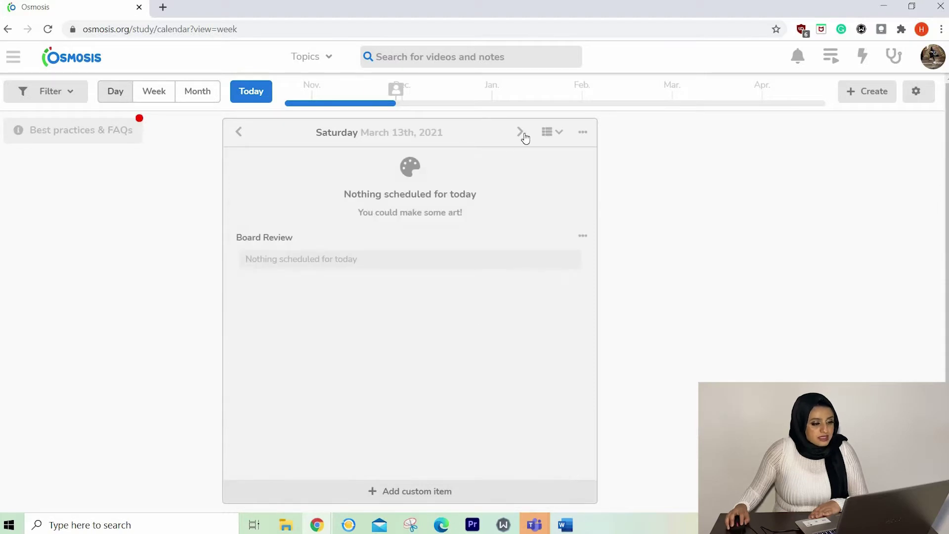
click(524, 138)
click(523, 139)
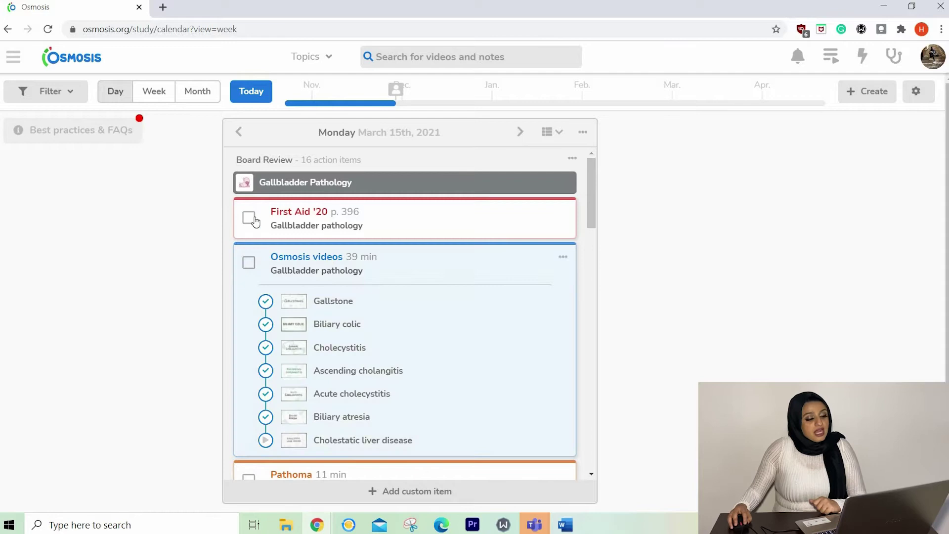
click(249, 218)
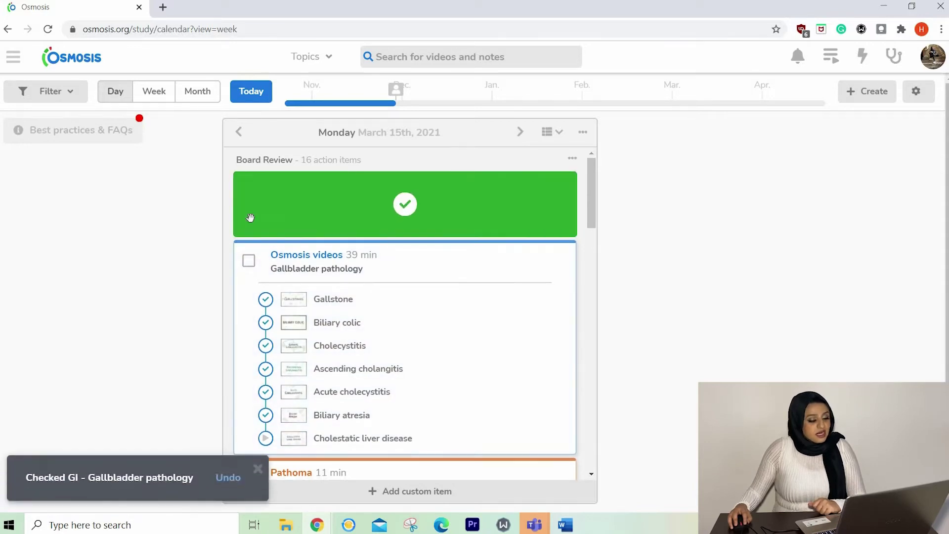
scroll(369, 248, down, 20)
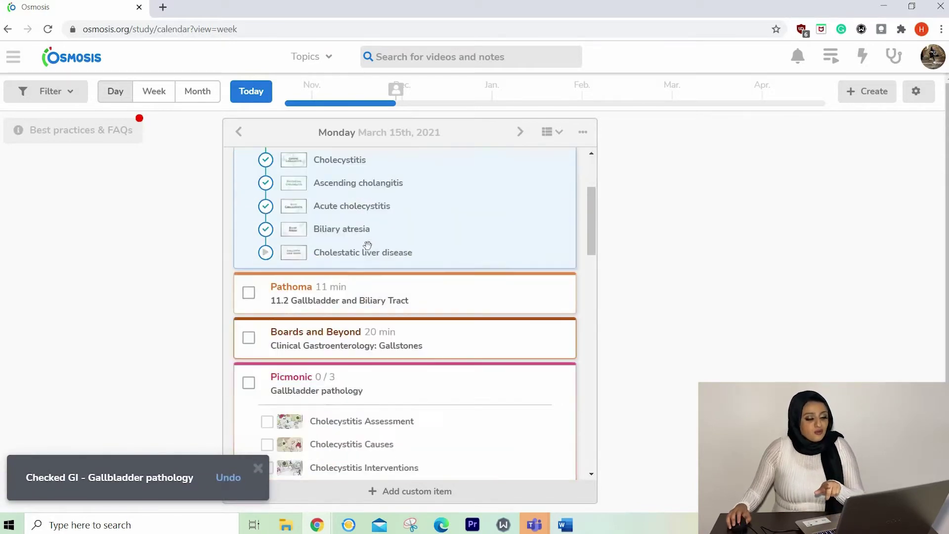
scroll(465, 358, down, 6)
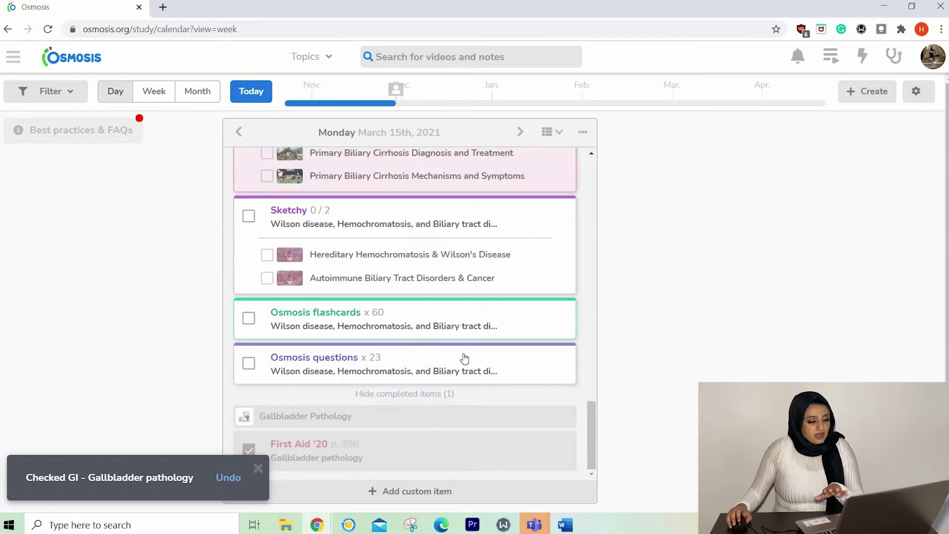
click(249, 363)
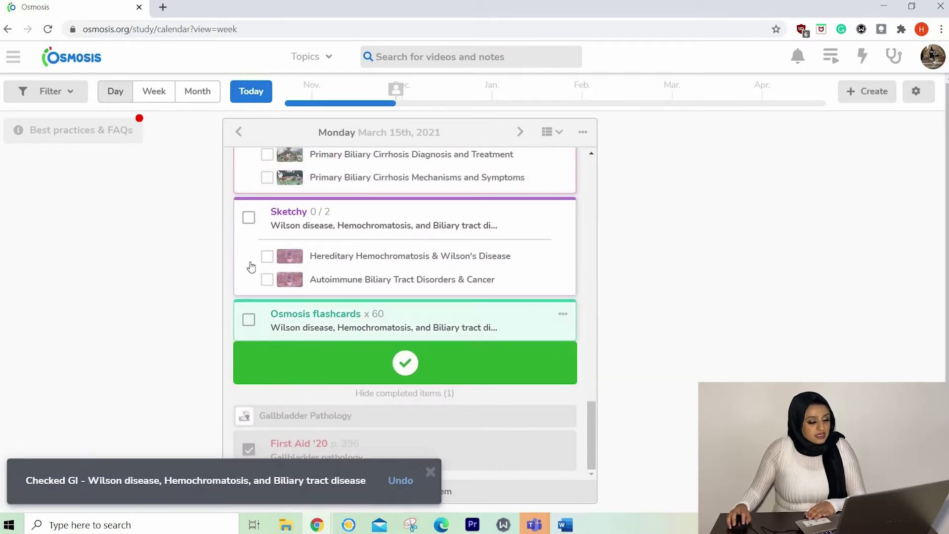
click(249, 318)
click(249, 216)
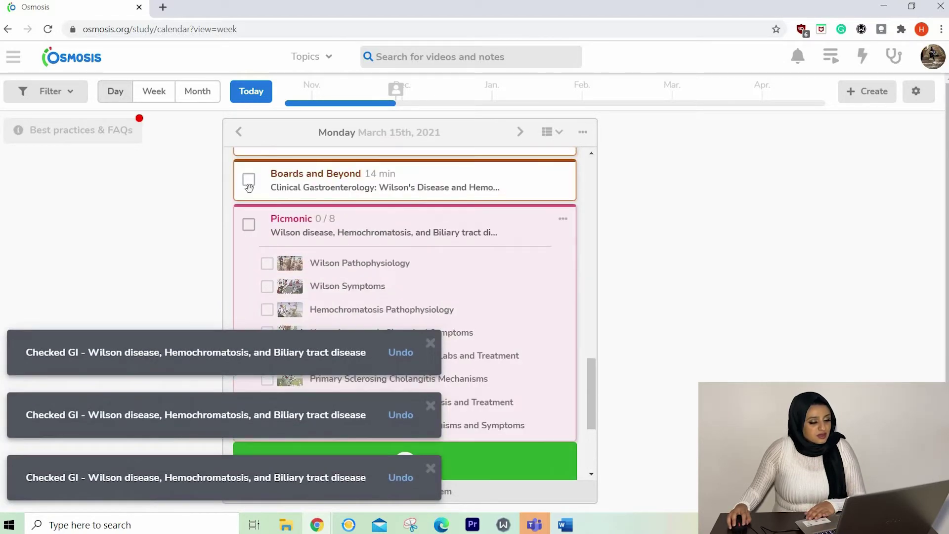
click(250, 220)
click(258, 217)
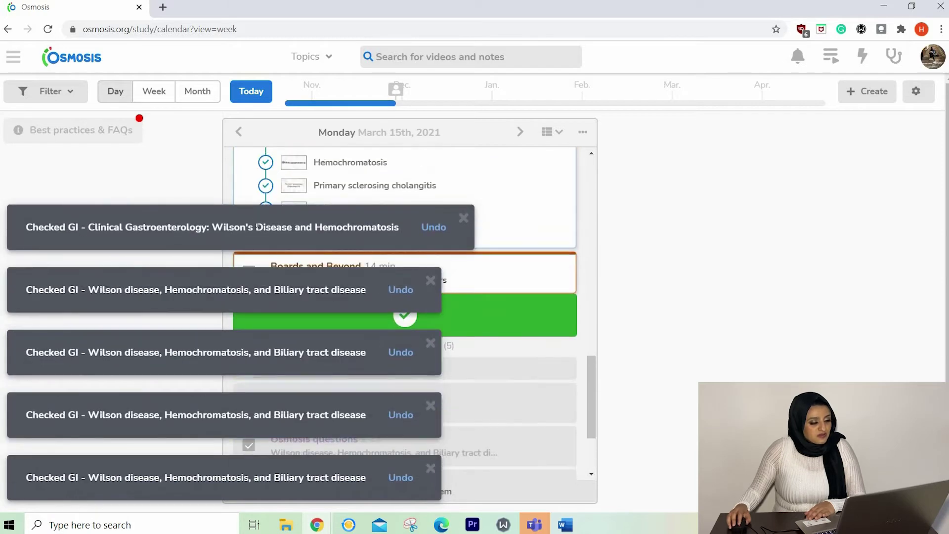
- Check off the remaining gallbladder, Wilson disease and Biliary Disorders tasks to finish the day
scroll(254, 207, up, 5)
scroll(262, 188, up, 5)
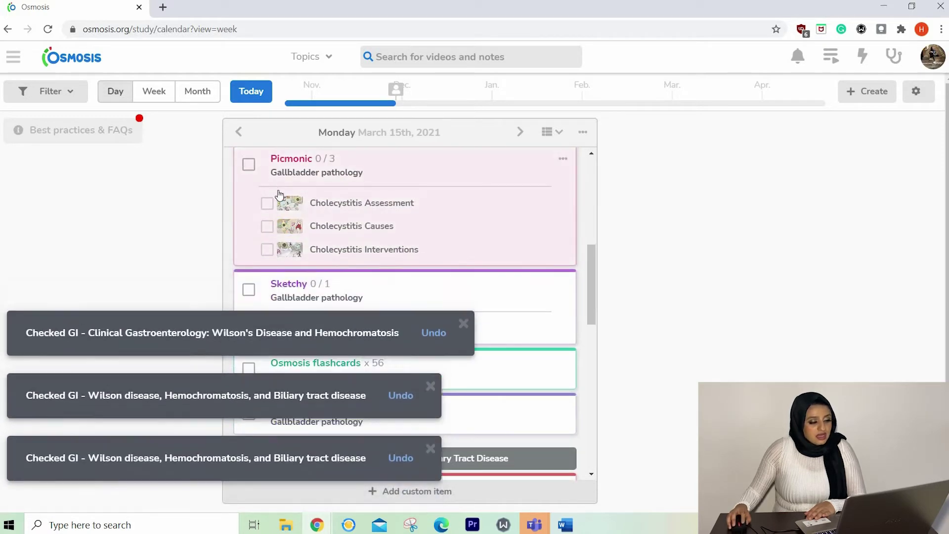
click(249, 216)
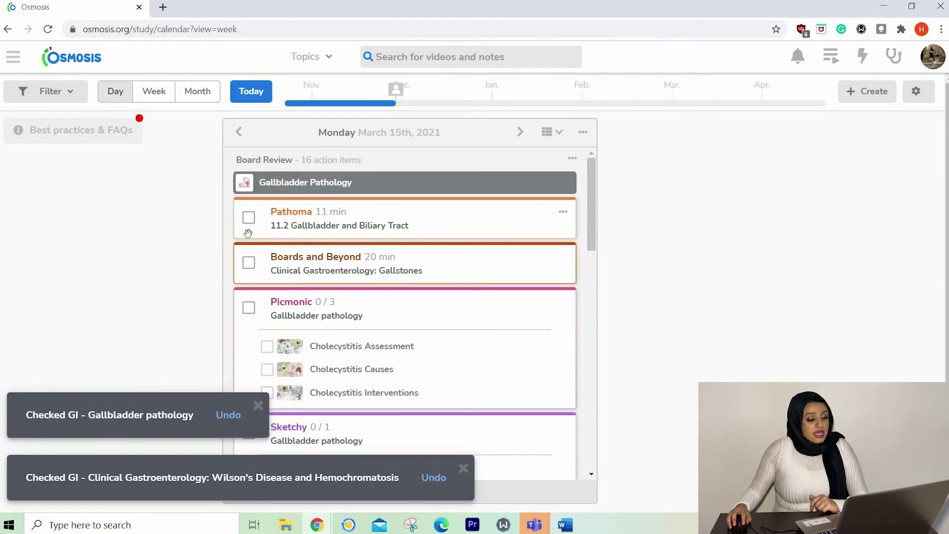
click(249, 218)
click(248, 260)
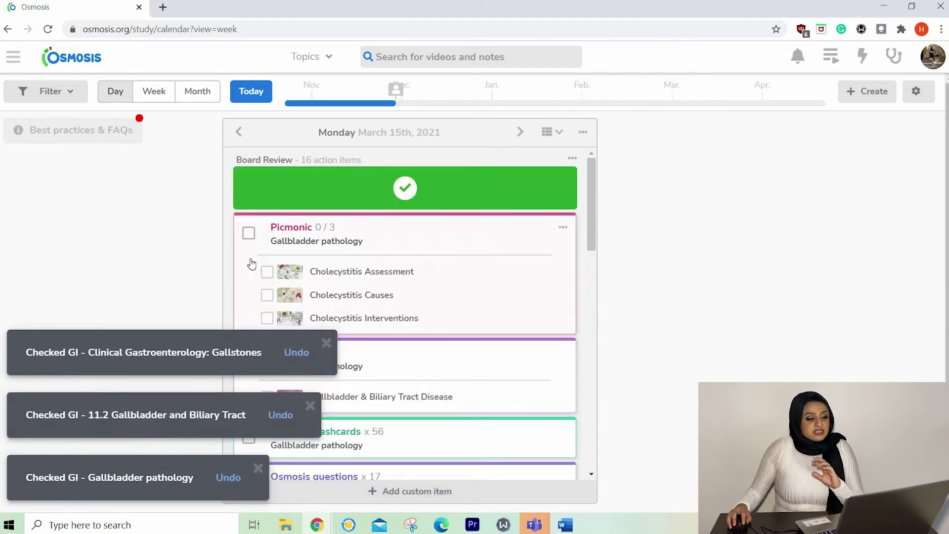
click(249, 216)
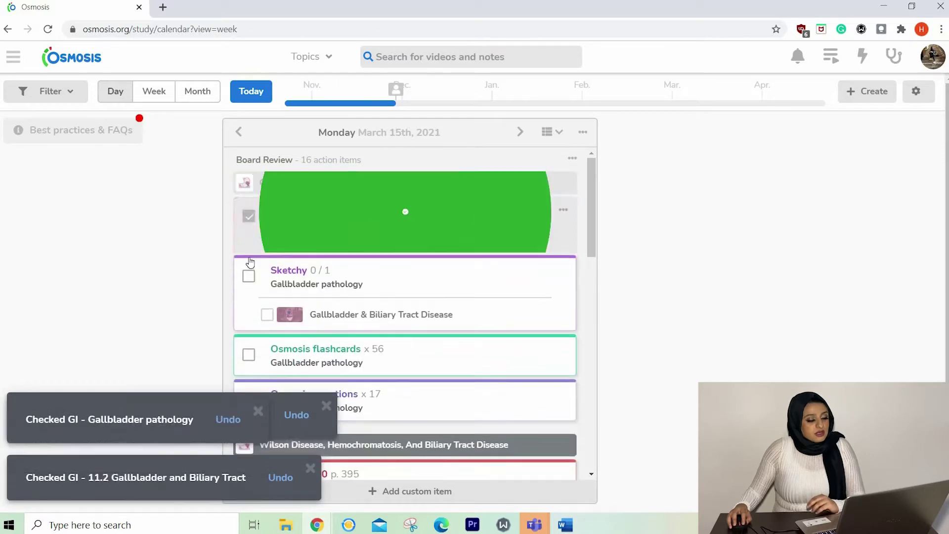
click(249, 265)
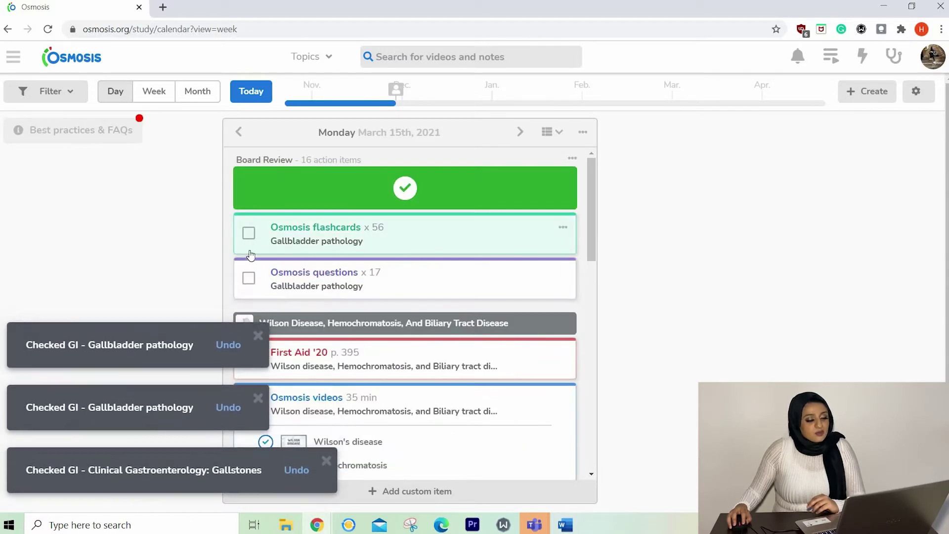
click(248, 233)
click(249, 233)
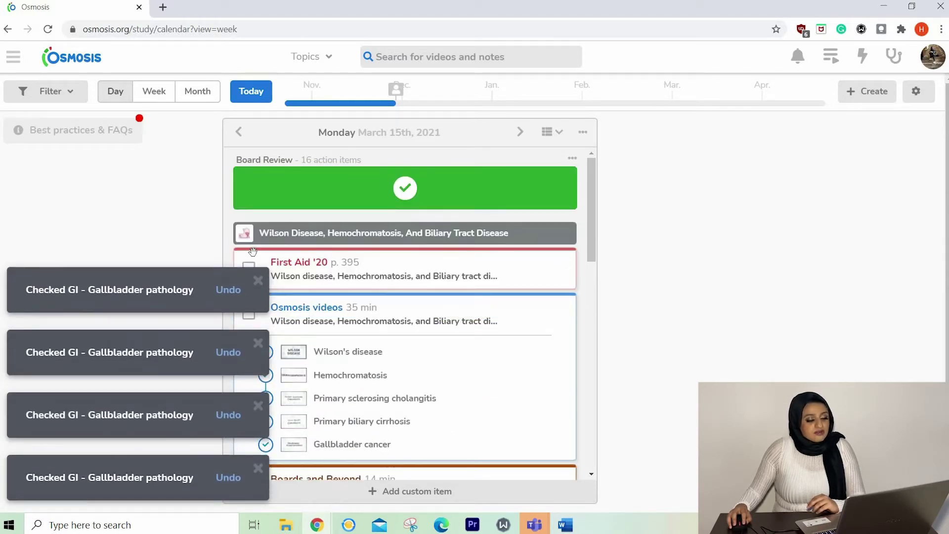
click(249, 216)
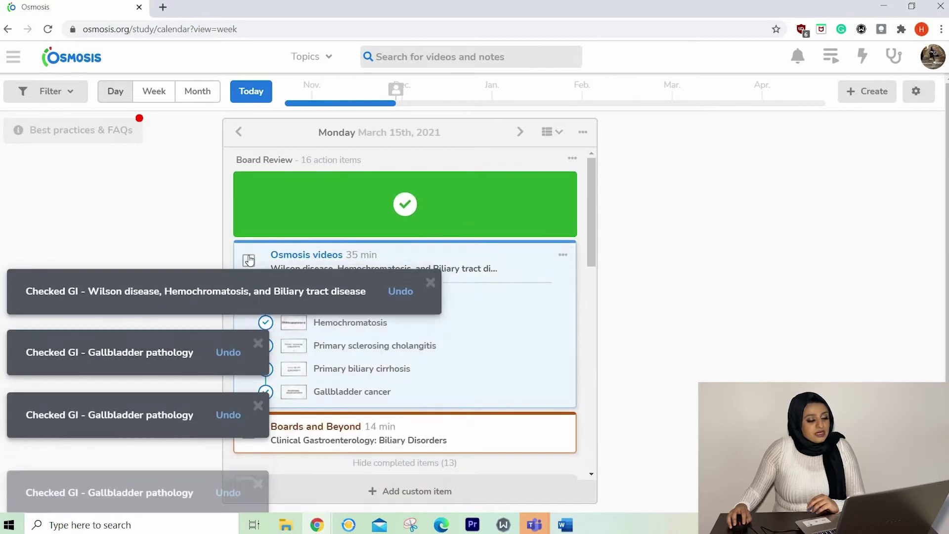
click(250, 260)
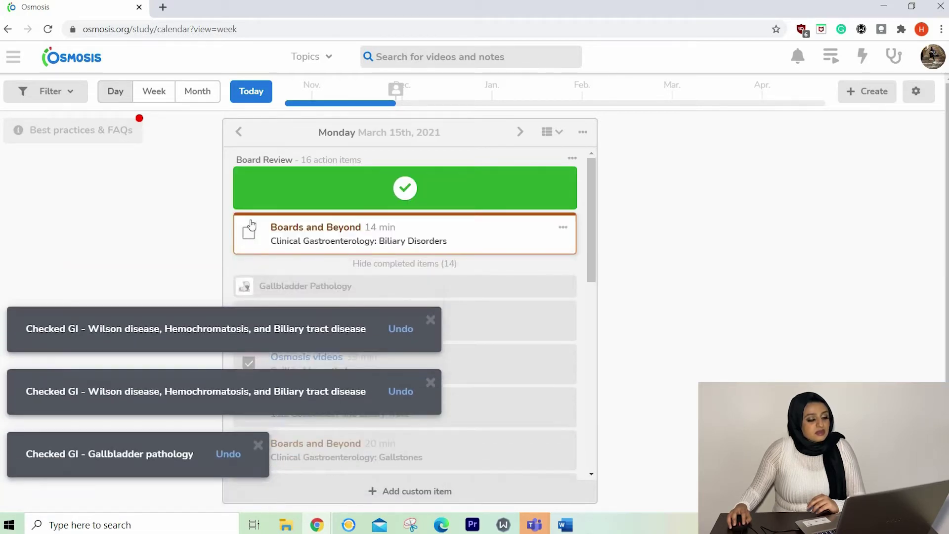
click(249, 220)
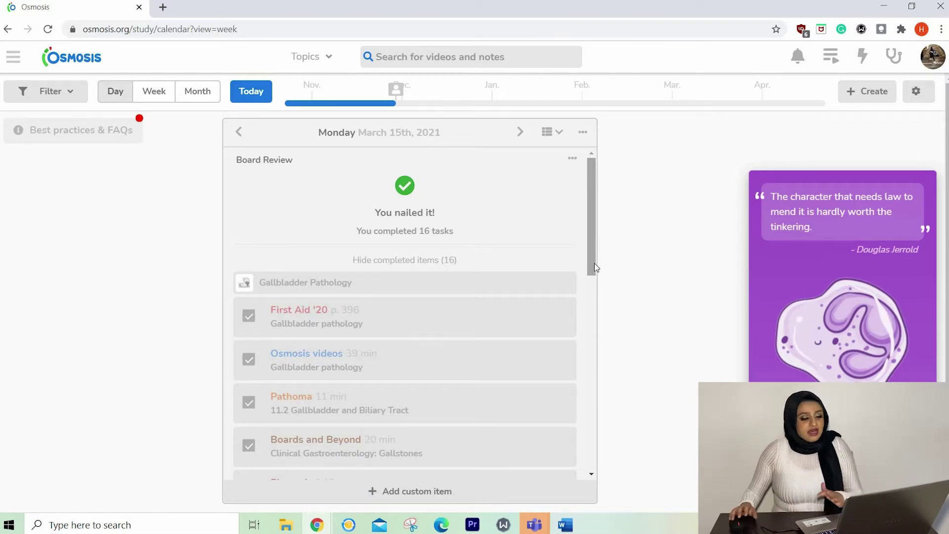
- Switch the calendar to month view and open the study plan Settings
click(154, 90)
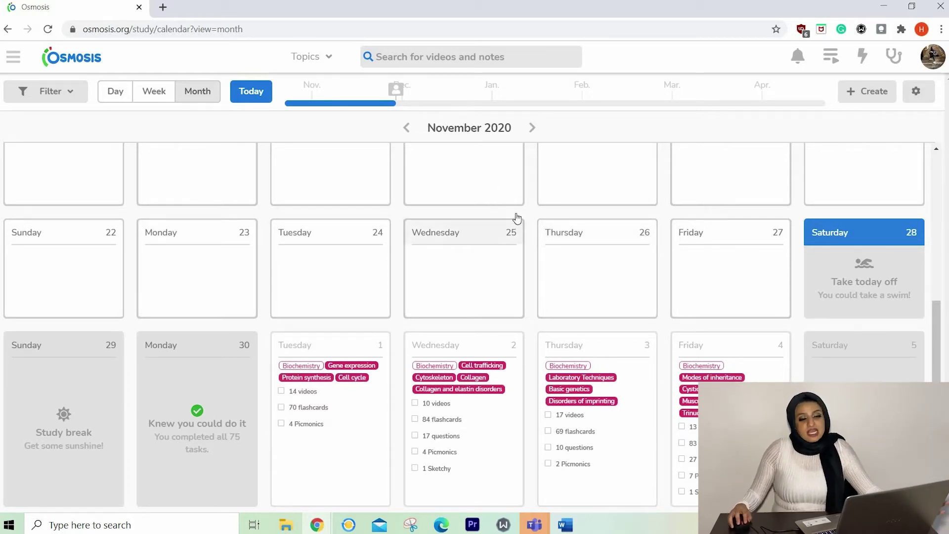
click(917, 94)
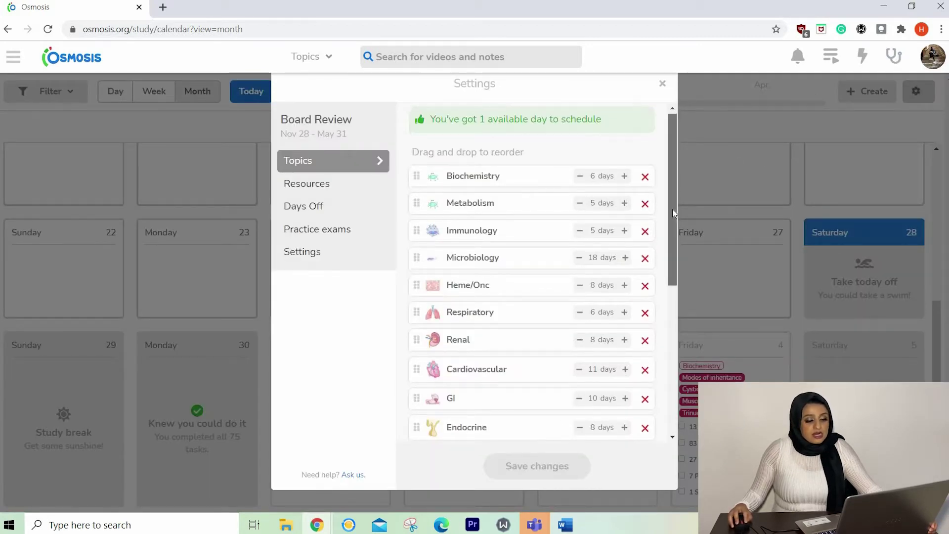
- Reorder Board Review topics so Cardiovascular is first, Respiratory second, then Neurology
scroll(678, 257, down, 5)
scroll(694, 158, up, 4)
scroll(694, 151, up, 1)
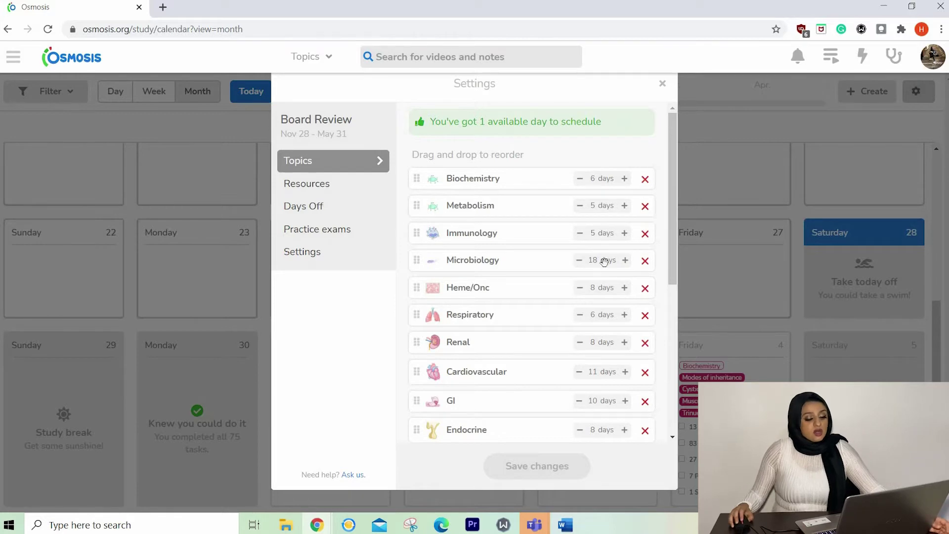
scroll(603, 261, down, 4)
scroll(604, 262, down, 2)
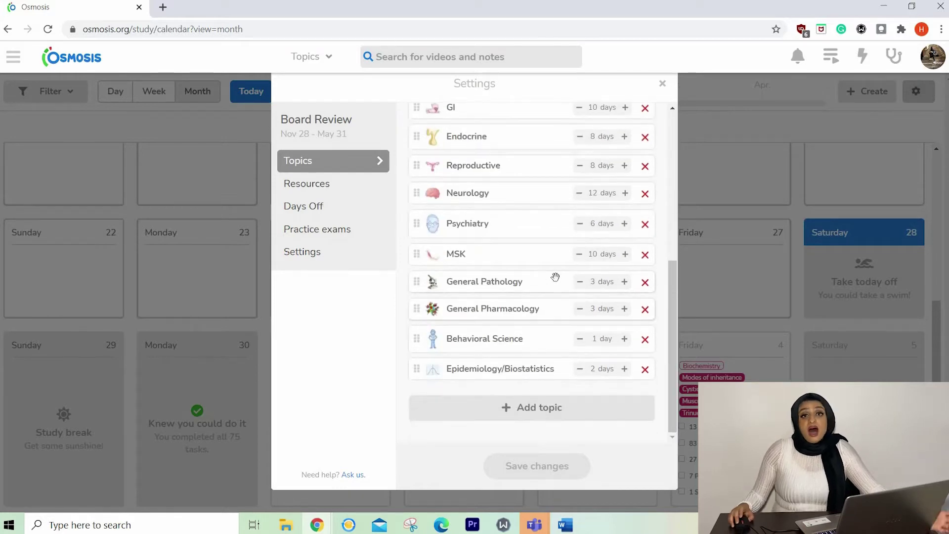
scroll(515, 309, up, 3)
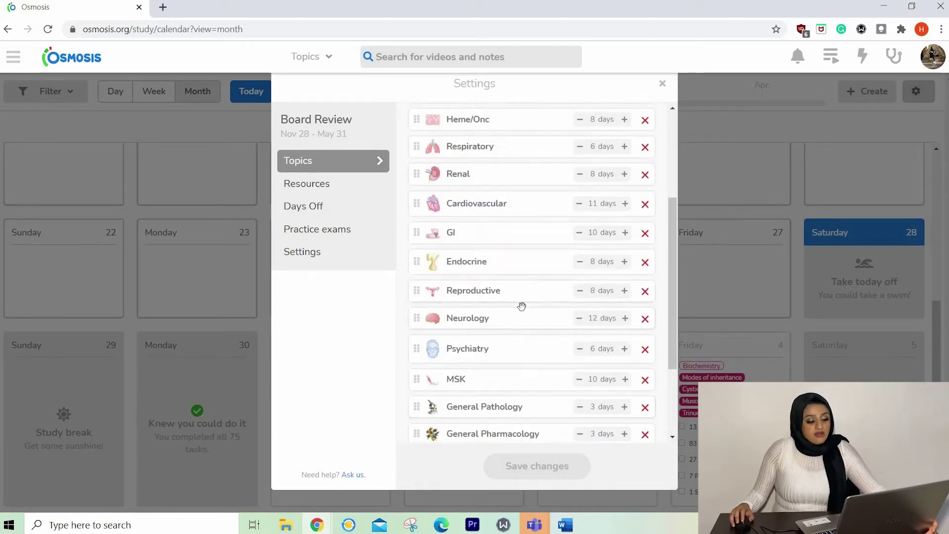
scroll(507, 311, up, 3)
scroll(506, 311, down, 1)
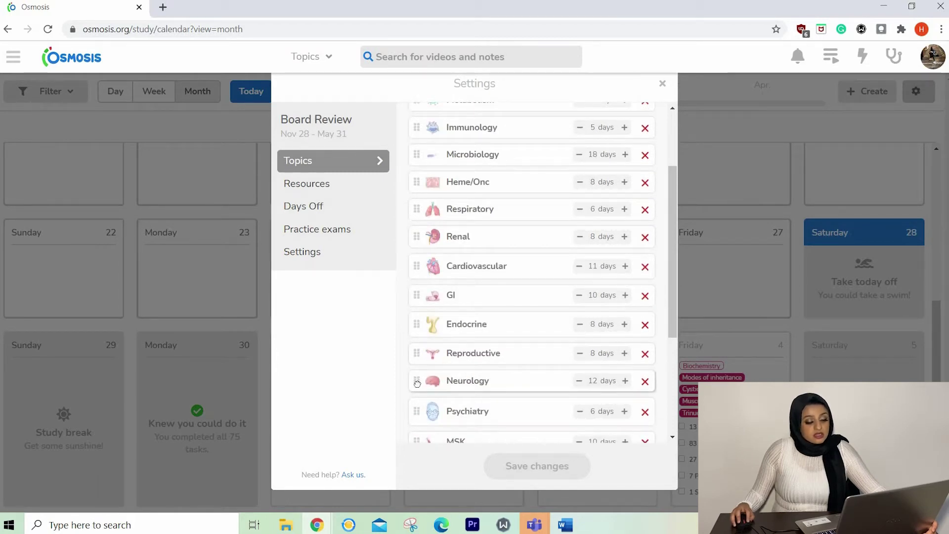
drag(417, 383, 567, 155)
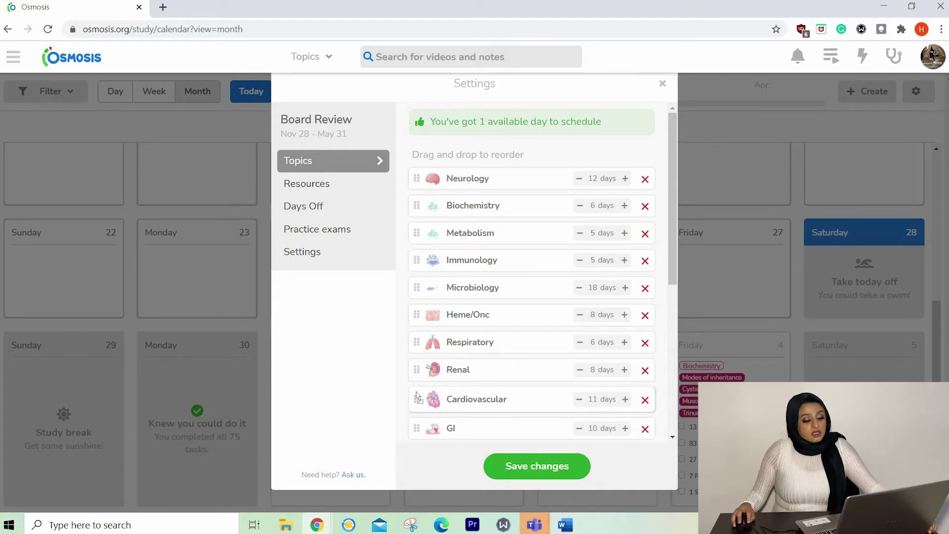
drag(417, 399, 407, 158)
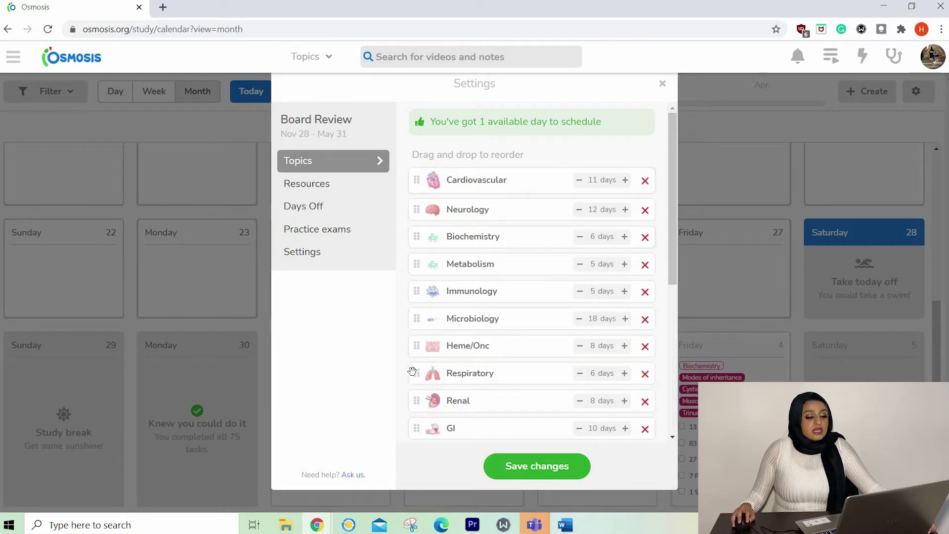
drag(414, 371, 436, 210)
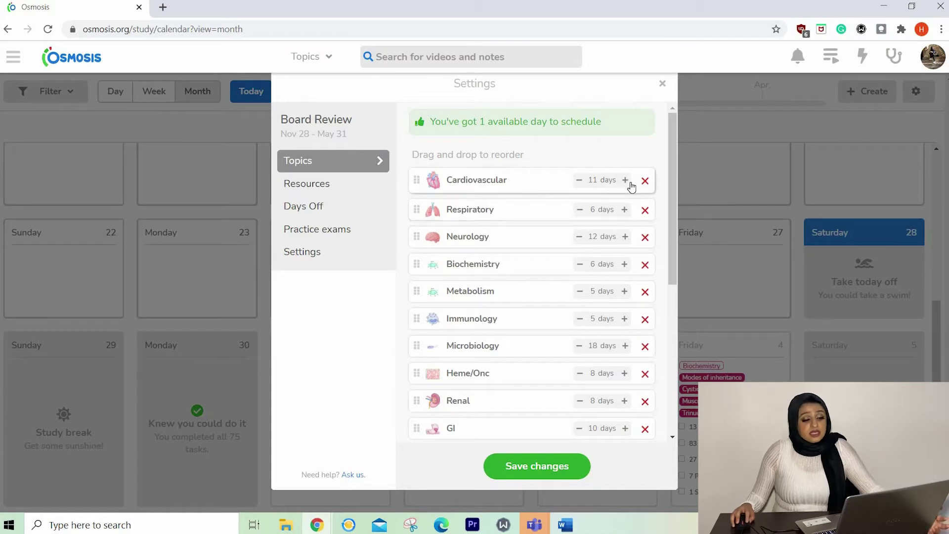
- In Resources settings, add a custom Book resource and enter its name
click(316, 185)
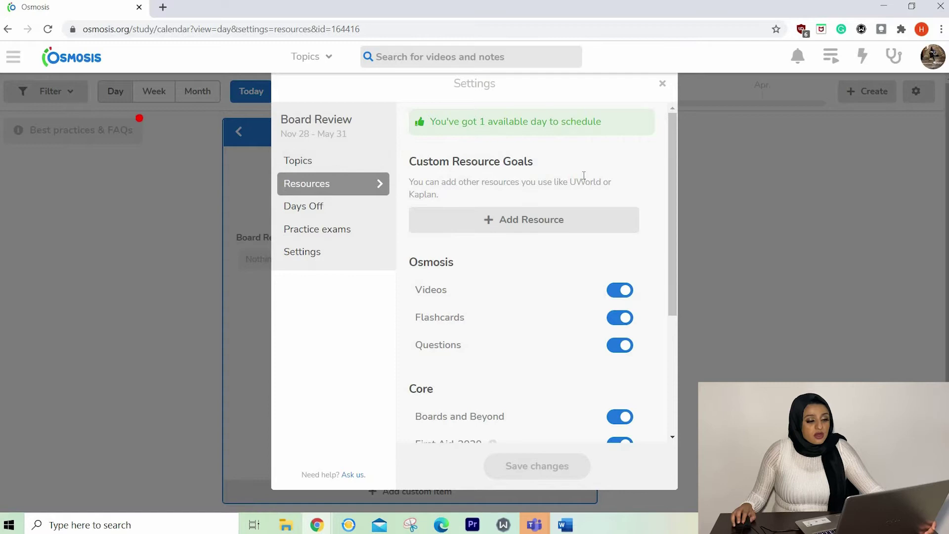
scroll(464, 151, down, 1)
scroll(464, 151, up, 1)
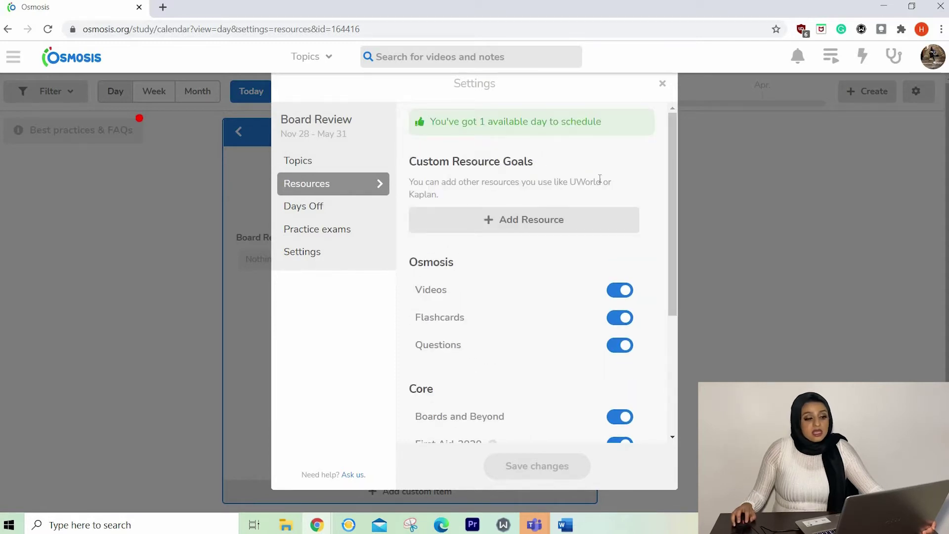
click(527, 224)
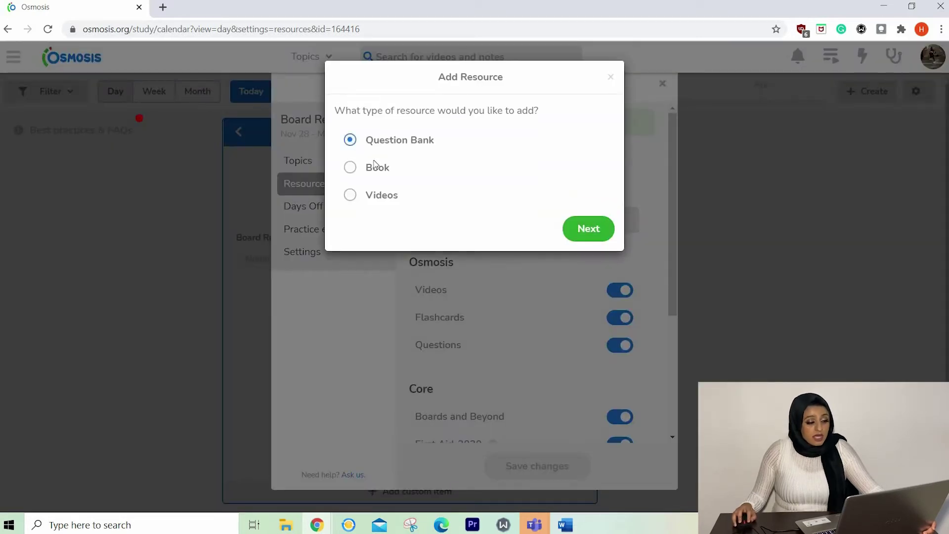
click(460, 178)
click(588, 228)
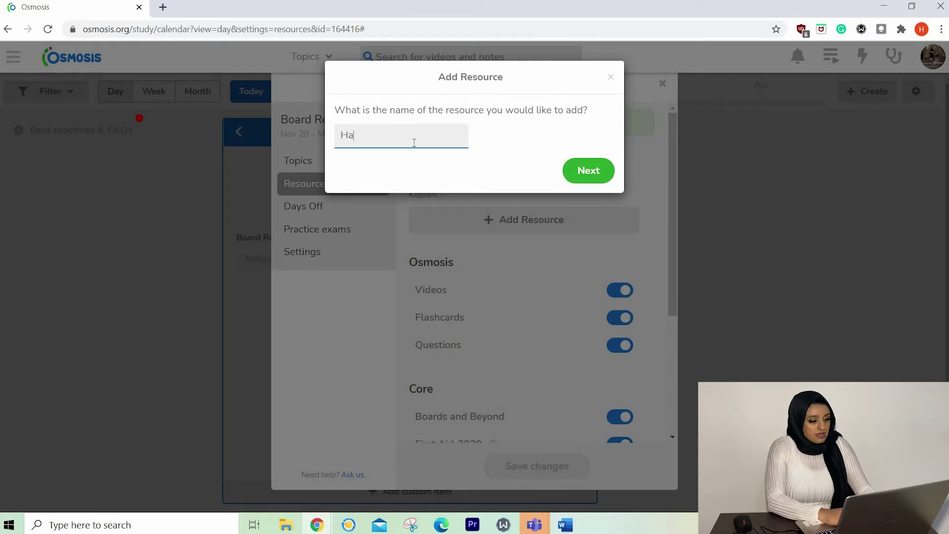
text(Hafsa's Book)
key(Return)
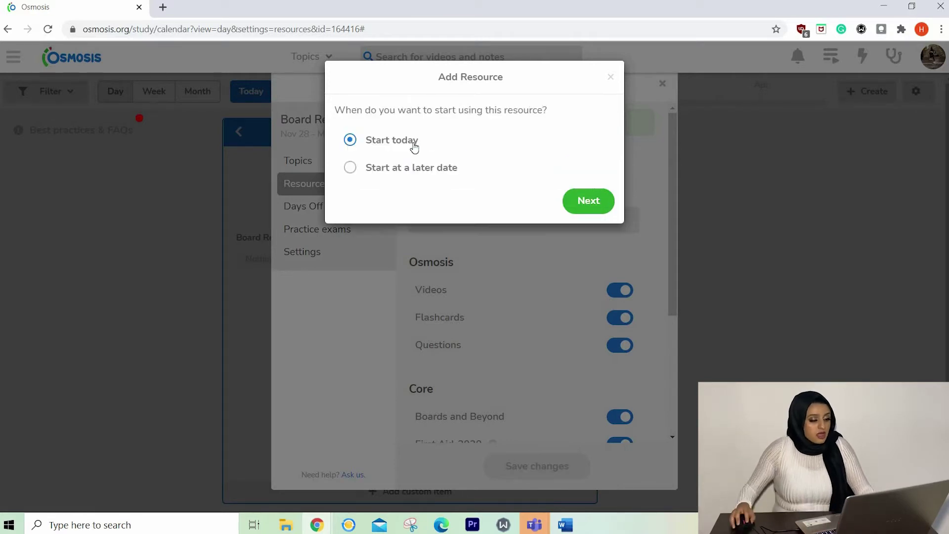
- Give the book a 30-page goal starting today and due December 31
click(589, 203)
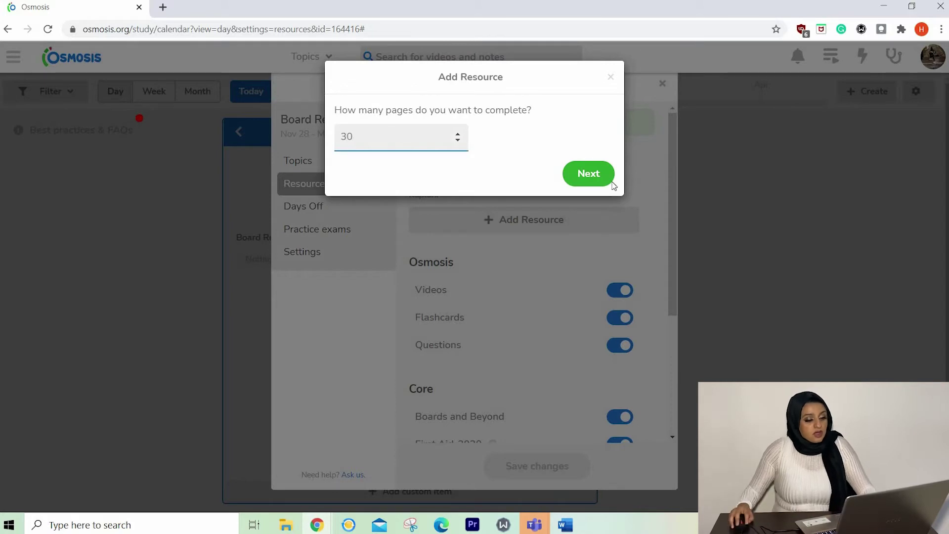
text(30)
click(591, 182)
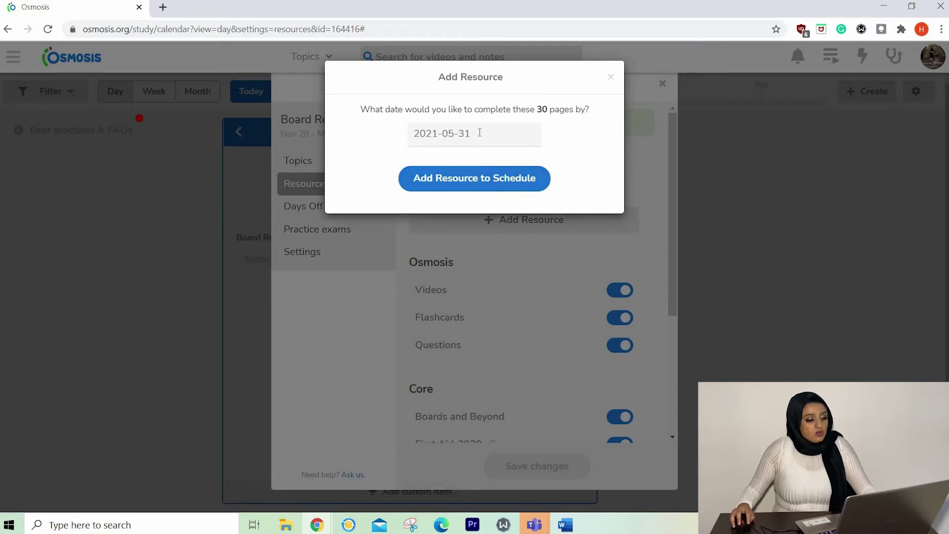
click(480, 132)
click(419, 158)
click(419, 159)
click(419, 158)
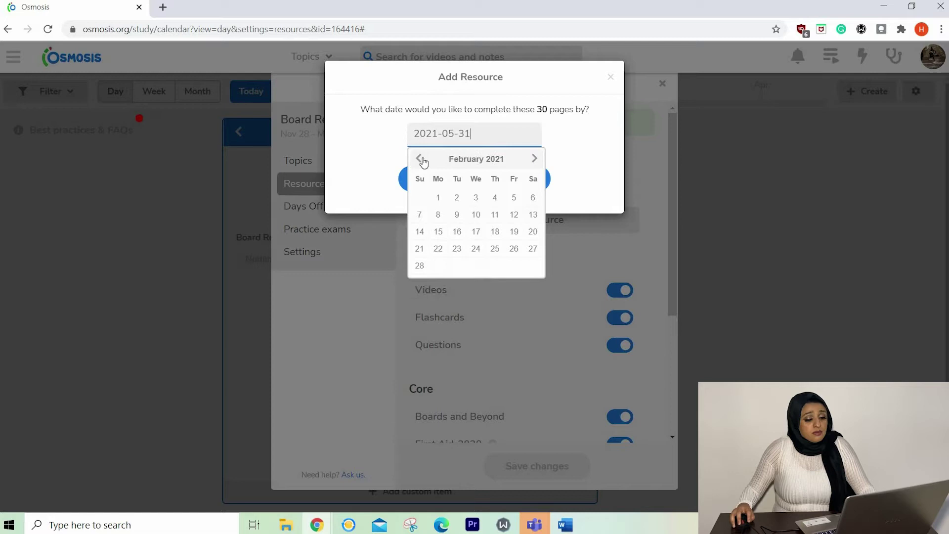
click(419, 159)
click(419, 158)
click(494, 269)
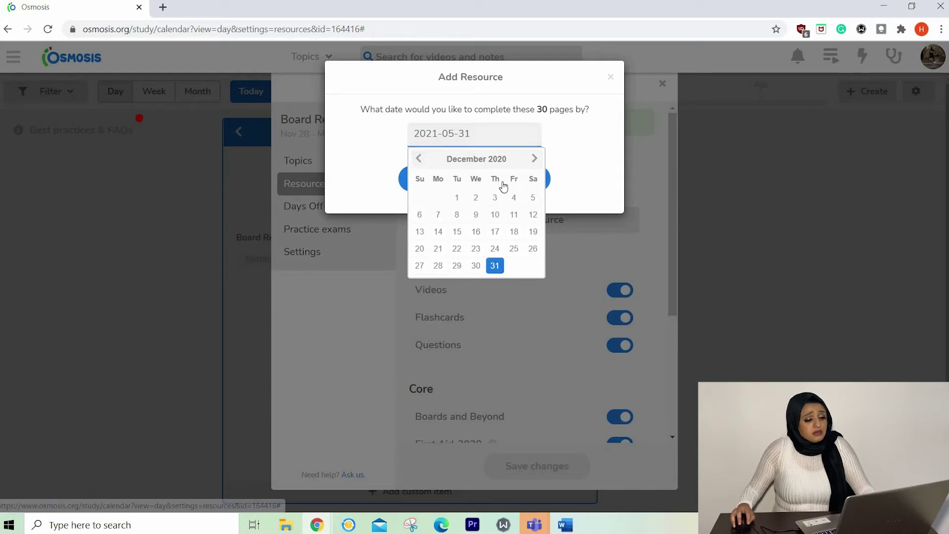
click(508, 183)
- Add a Uworld question bank with 3200 questions and save the resource changes
click(558, 268)
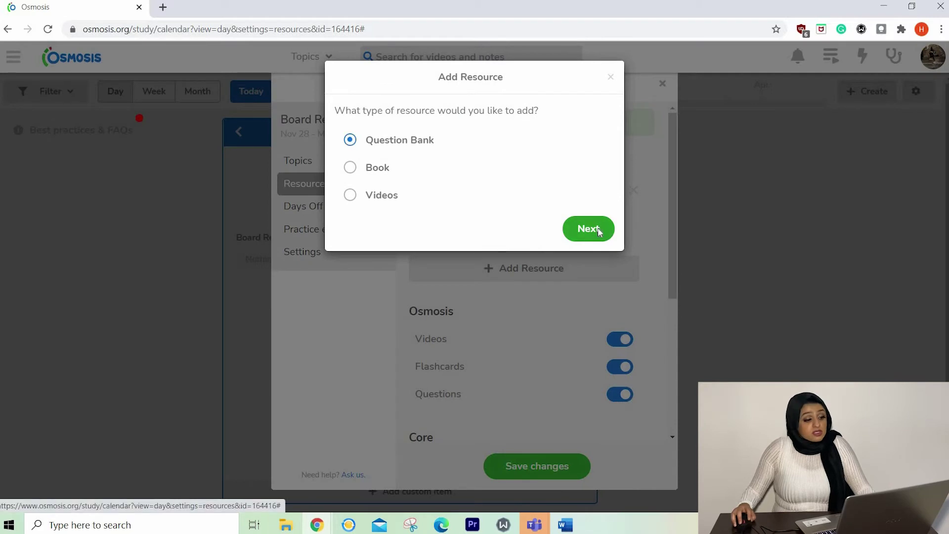
click(599, 230)
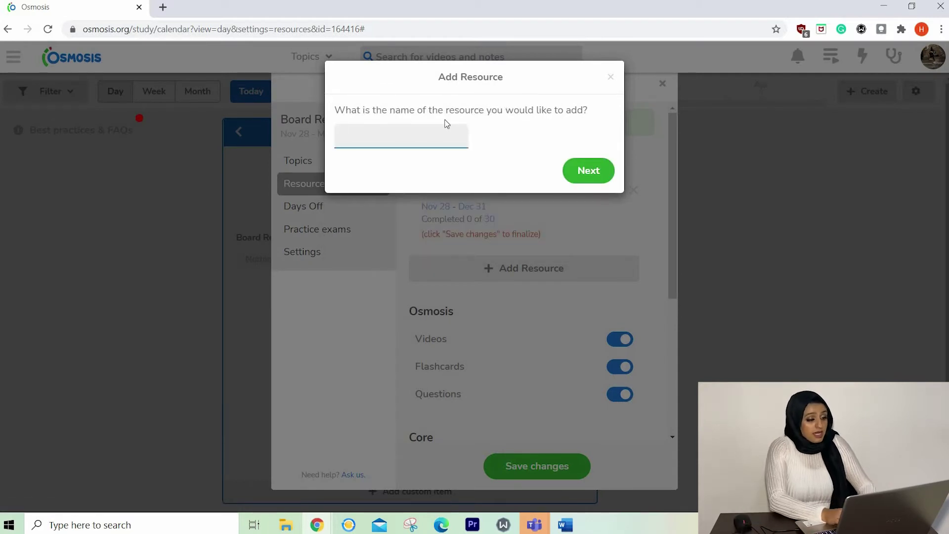
key(Return)
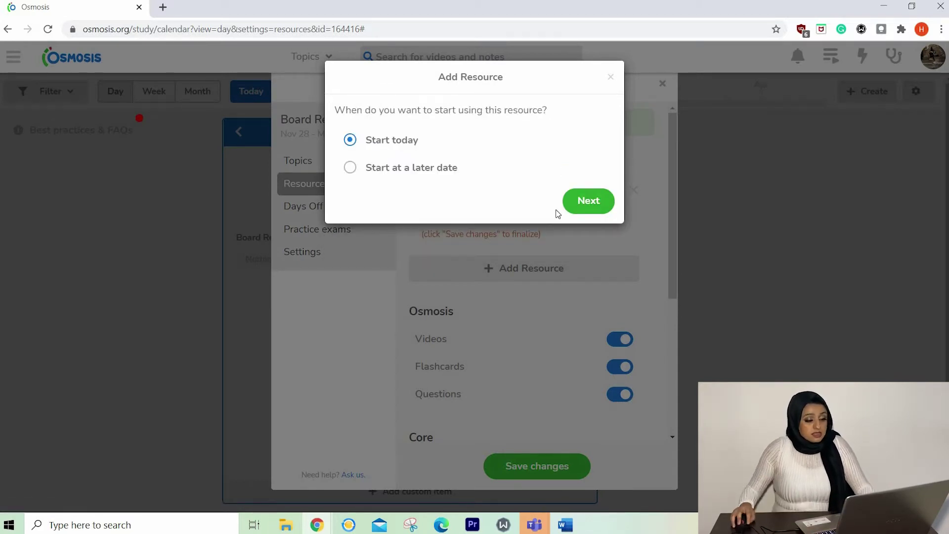
click(601, 211)
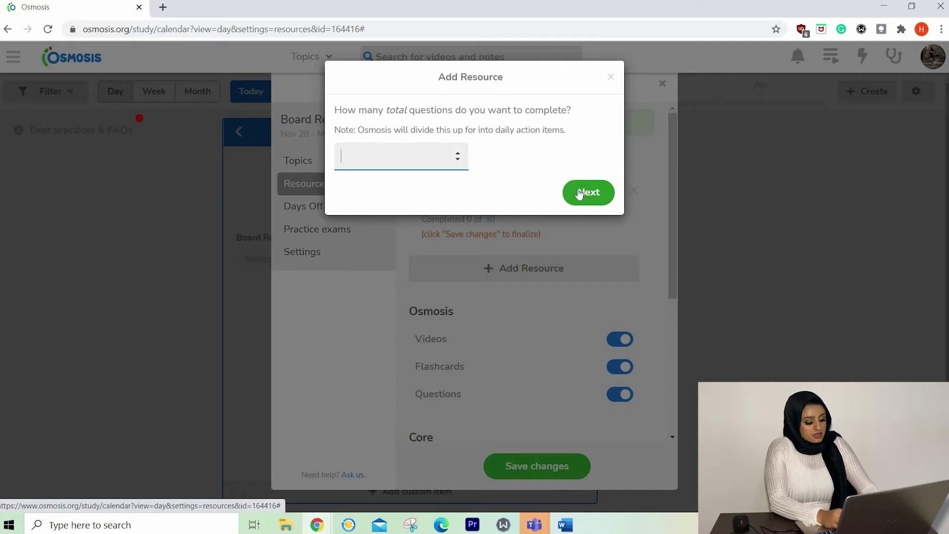
text(3200)
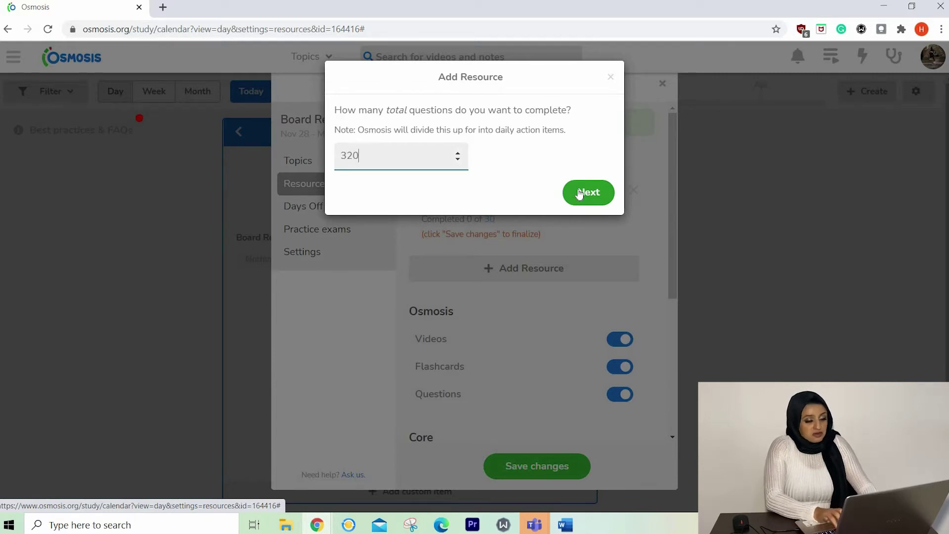
click(579, 193)
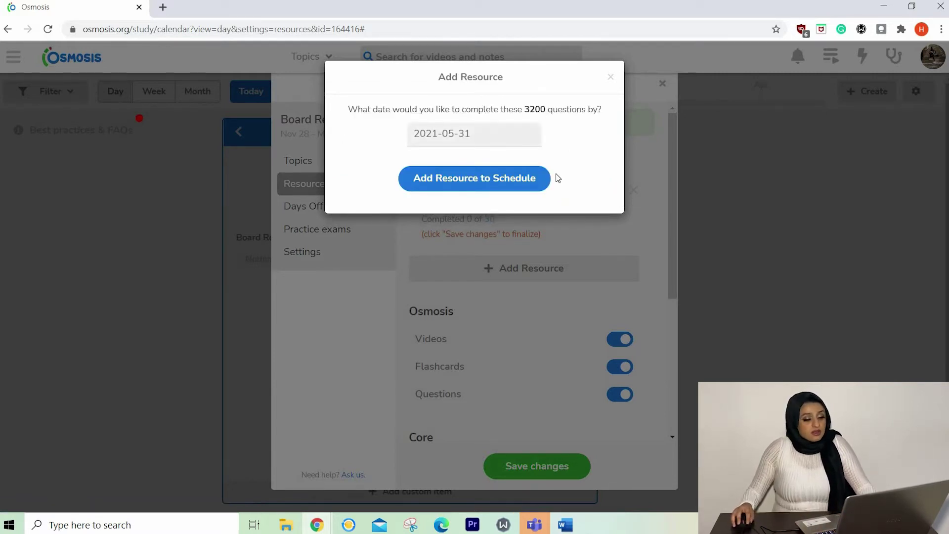
click(481, 177)
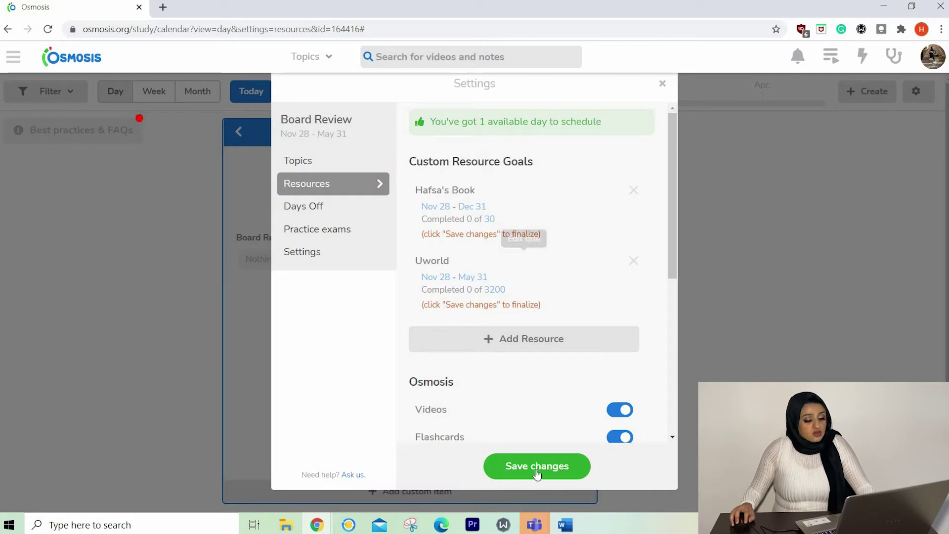
click(536, 466)
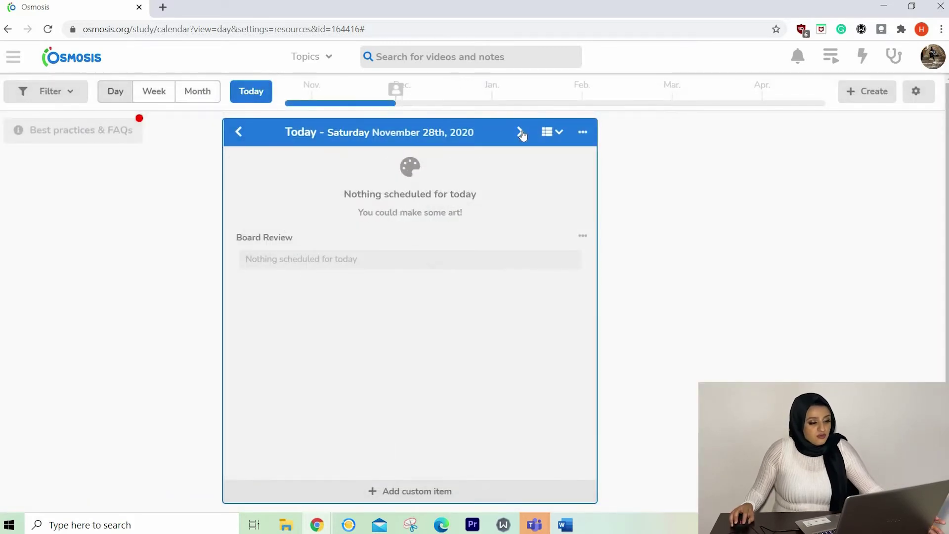
- Advance the day view to Monday, November 30th, 2020 and scroll through its First Aid and book tasks
click(520, 132)
click(520, 132)
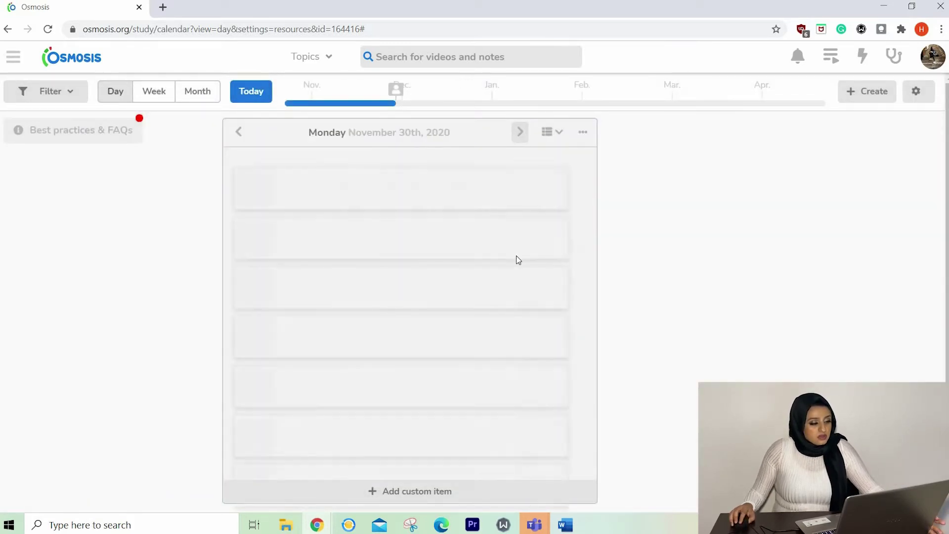
scroll(517, 275, down, 5)
scroll(517, 366, up, 4)
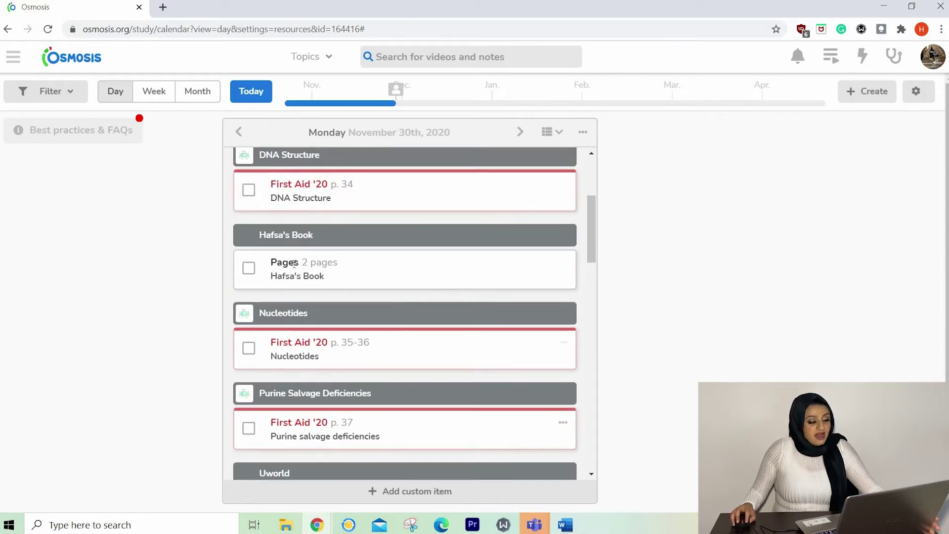
scroll(304, 257, up, 1)
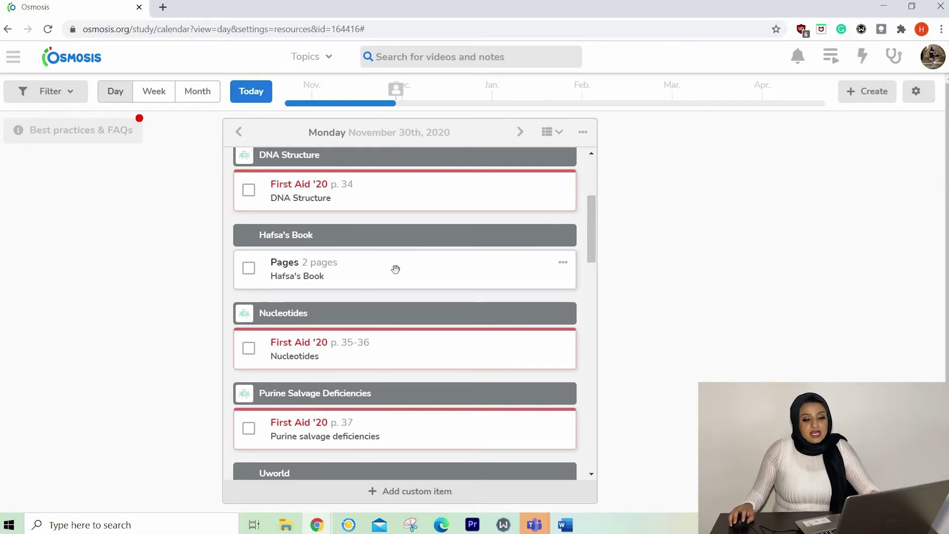
scroll(394, 269, down, 1)
- Review the Board Review schedule's days off and full-length practice exam days in its settings
click(923, 95)
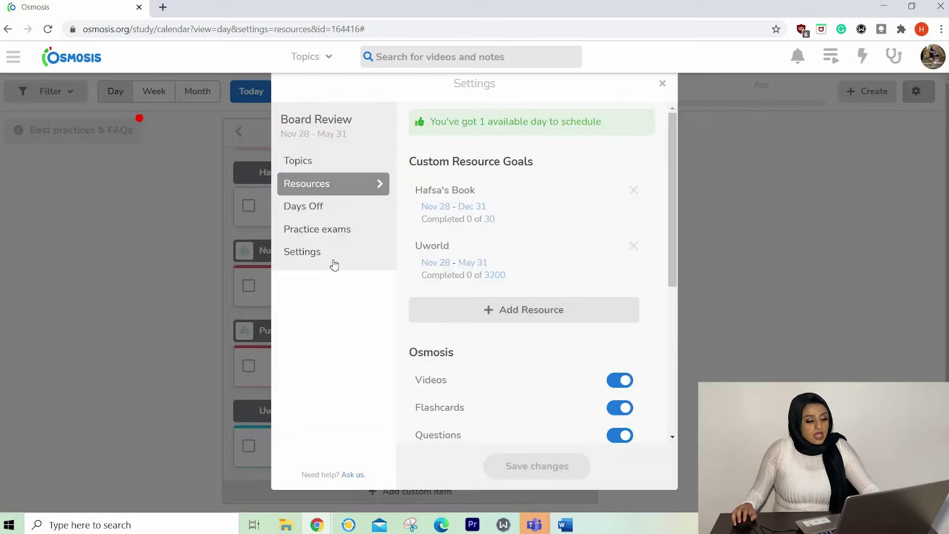
click(315, 219)
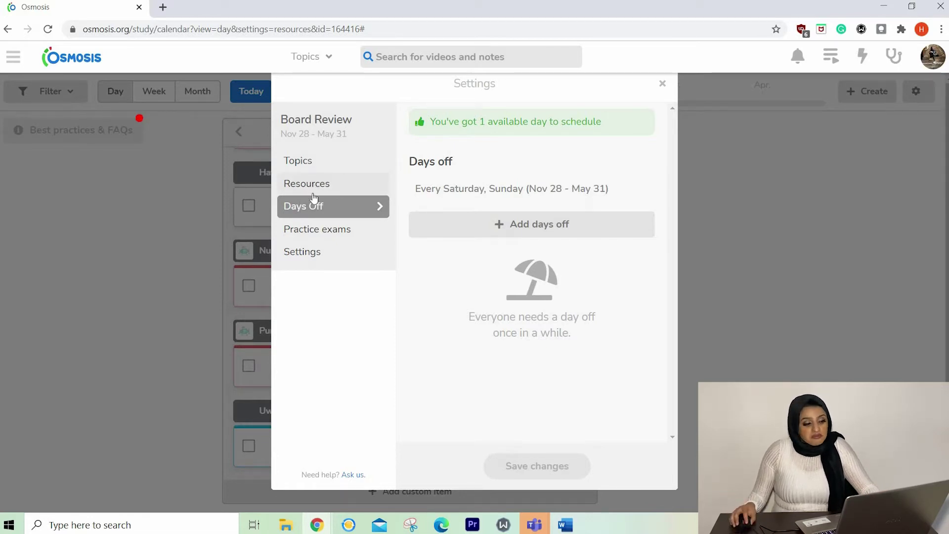
click(316, 238)
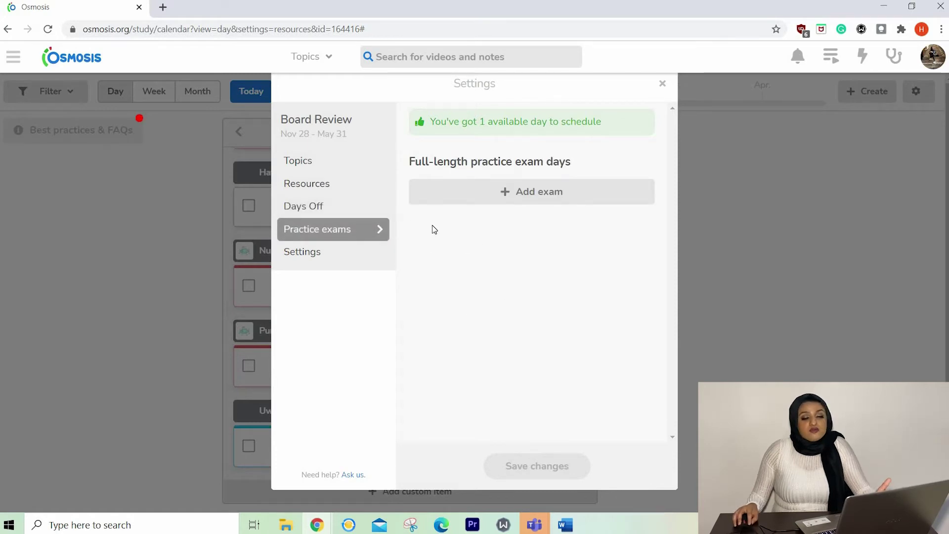
- Delete the Board Review schedule (Nov 28, 2020 – May 31, 2021)
click(316, 252)
click(335, 233)
click(344, 265)
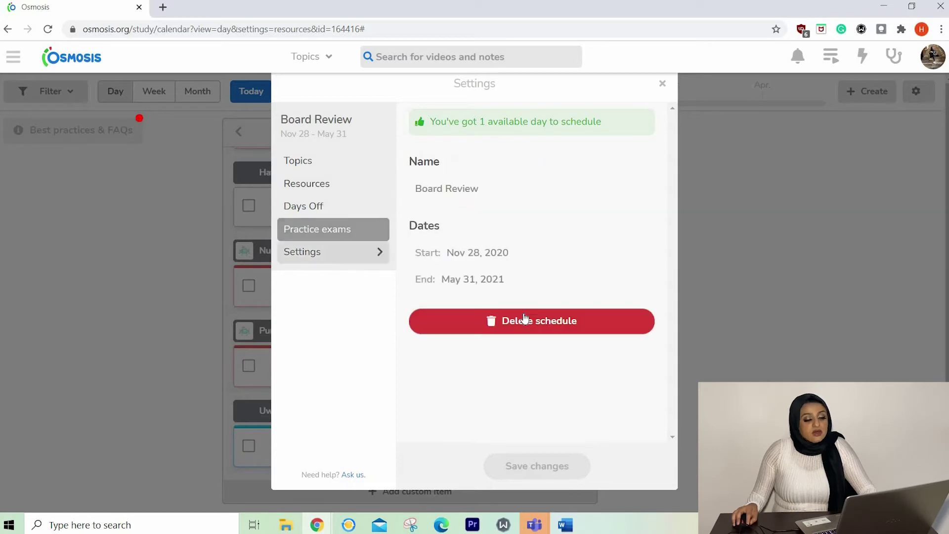
click(526, 322)
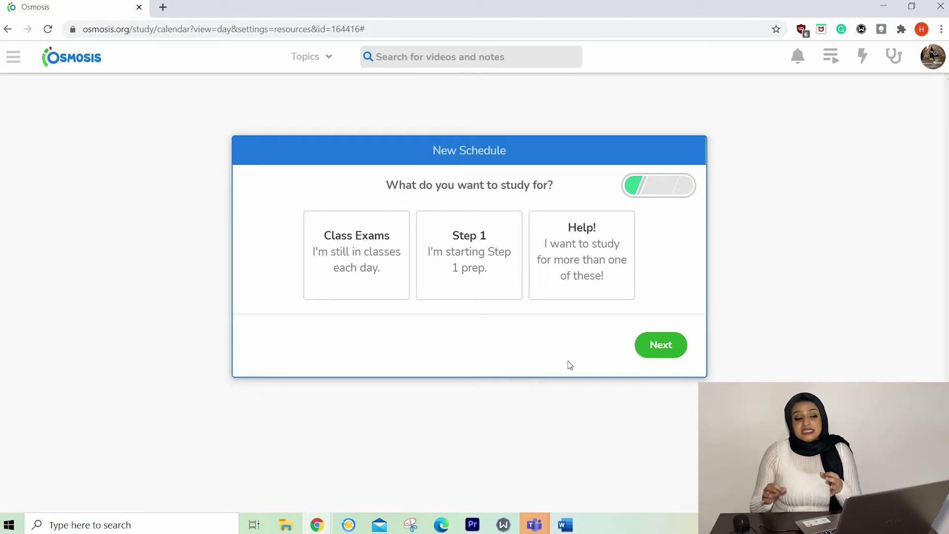
- Start a Step 1 schedule with a December 31, 2020 exam date, keeping the 2020 First Aid edition
click(527, 273)
click(426, 267)
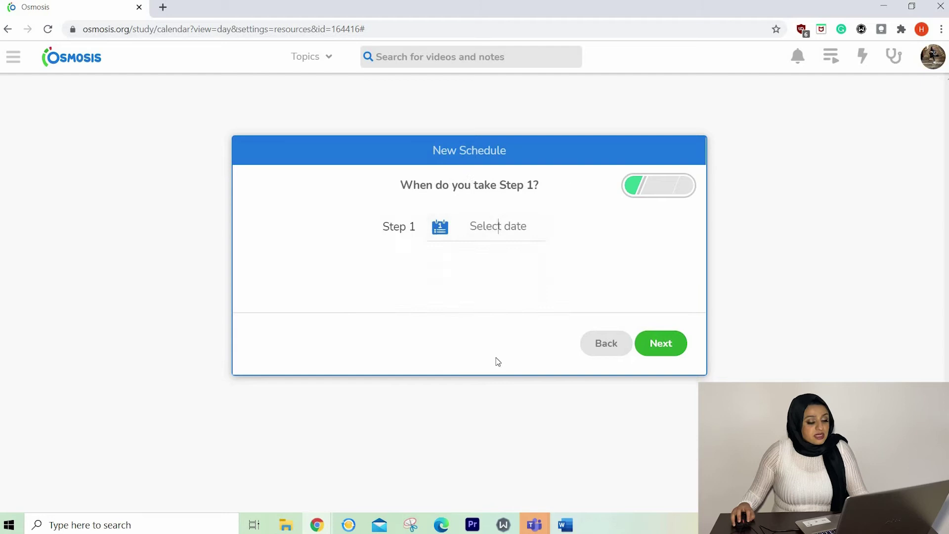
click(551, 253)
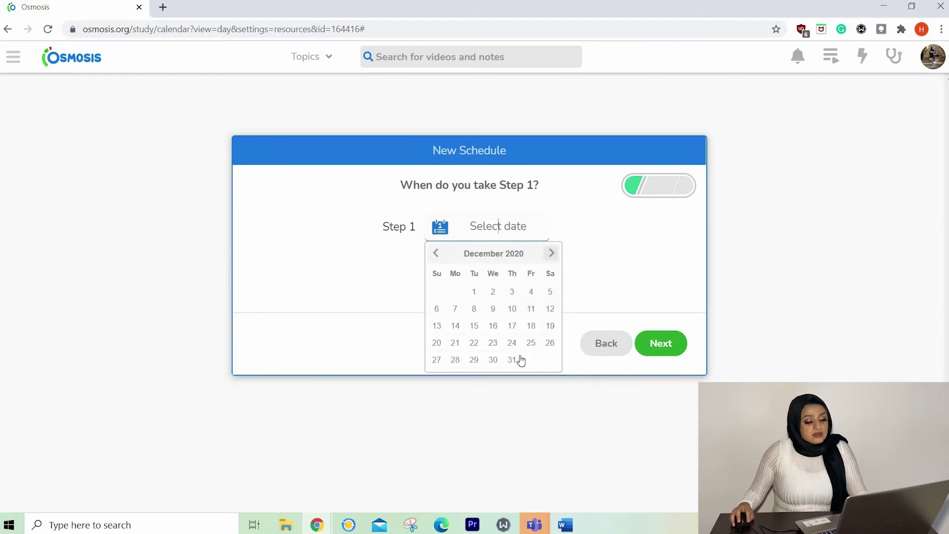
click(512, 360)
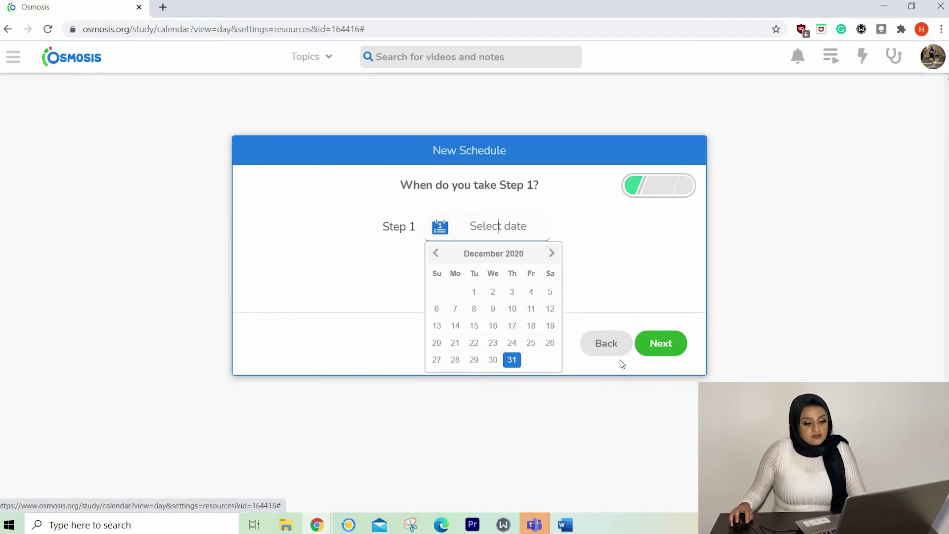
click(663, 338)
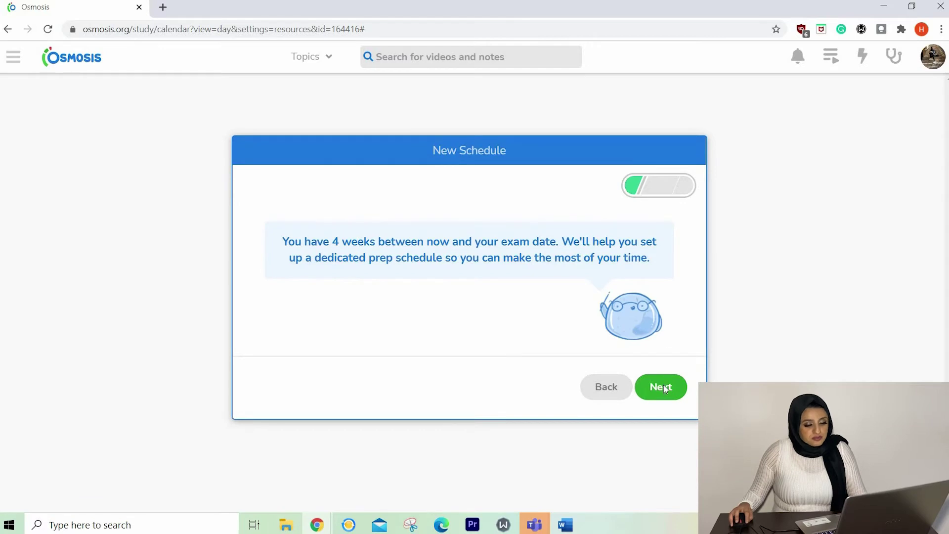
click(664, 386)
click(663, 346)
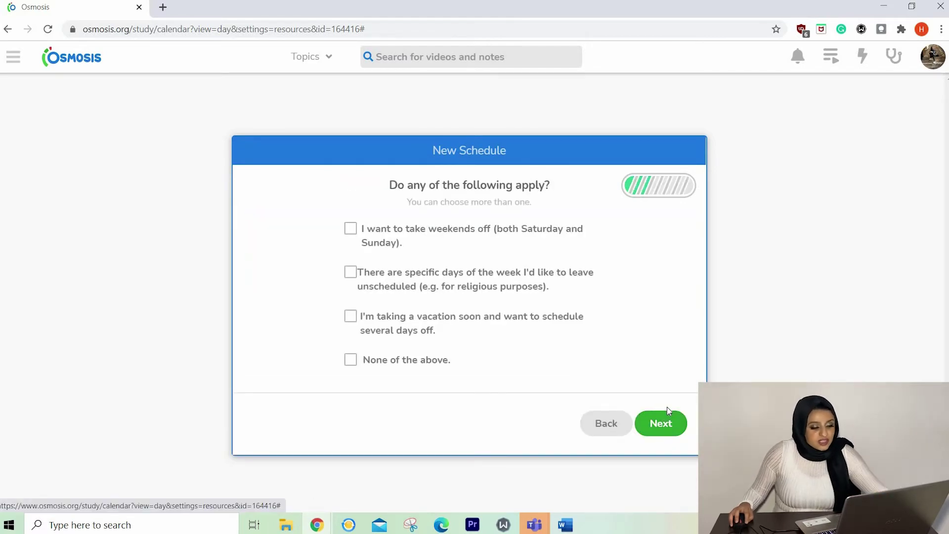
- Take weekends off, keep 3 unscheduled days before the exam, and prefer weekend practice exams
click(357, 230)
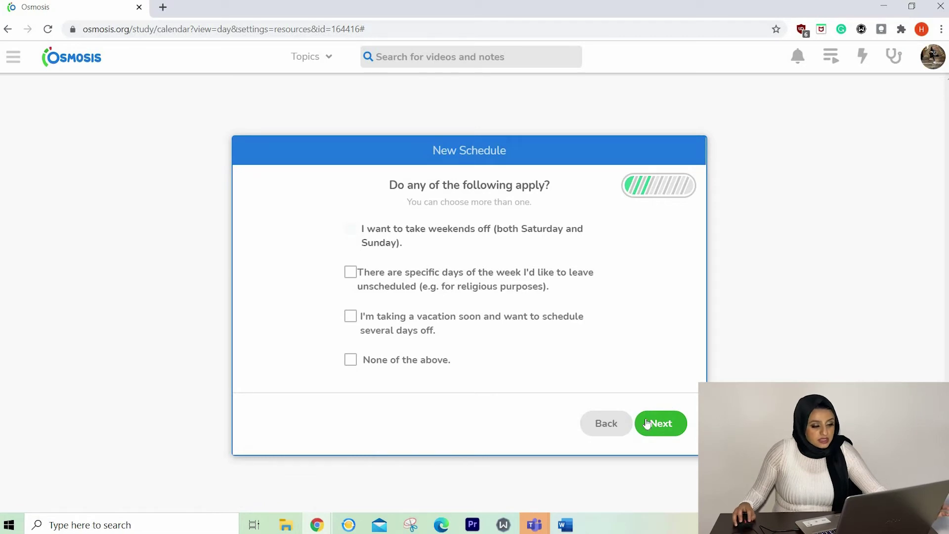
click(654, 423)
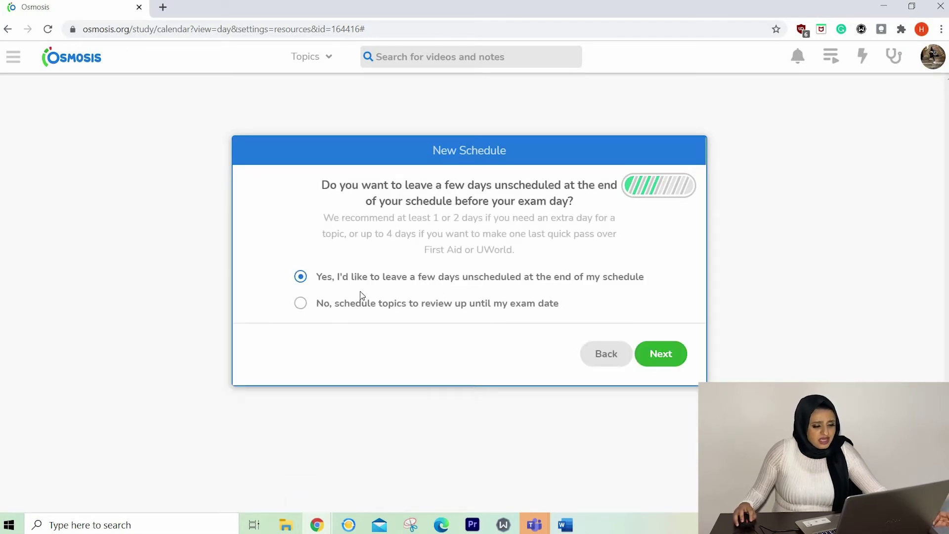
click(659, 354)
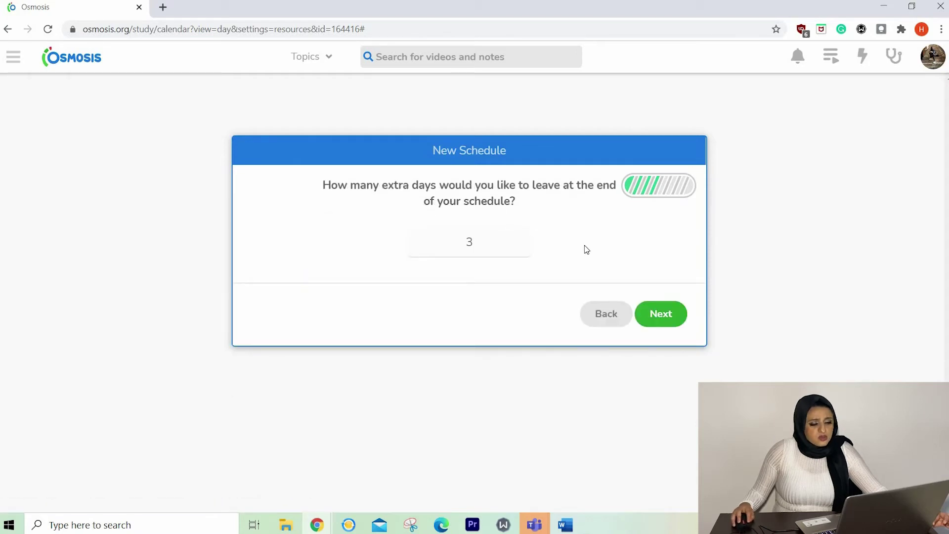
click(661, 319)
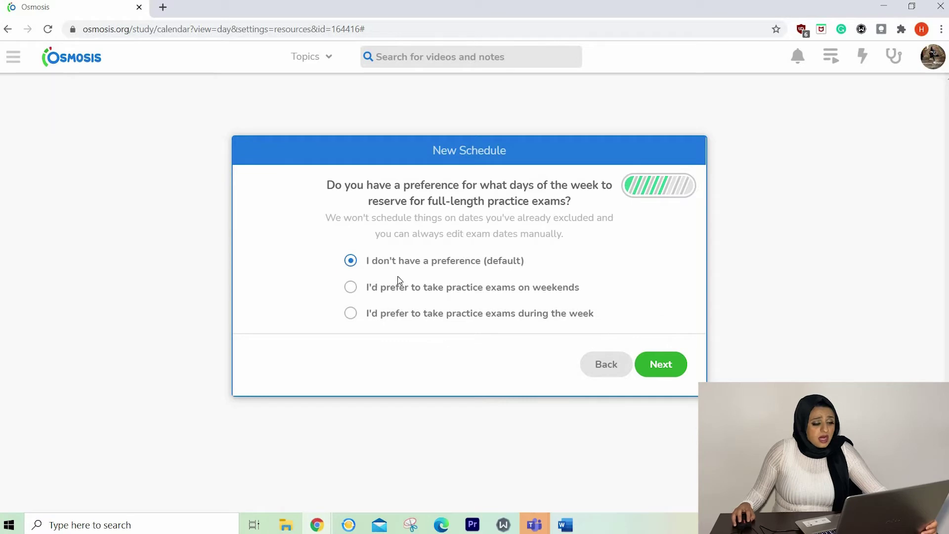
click(350, 287)
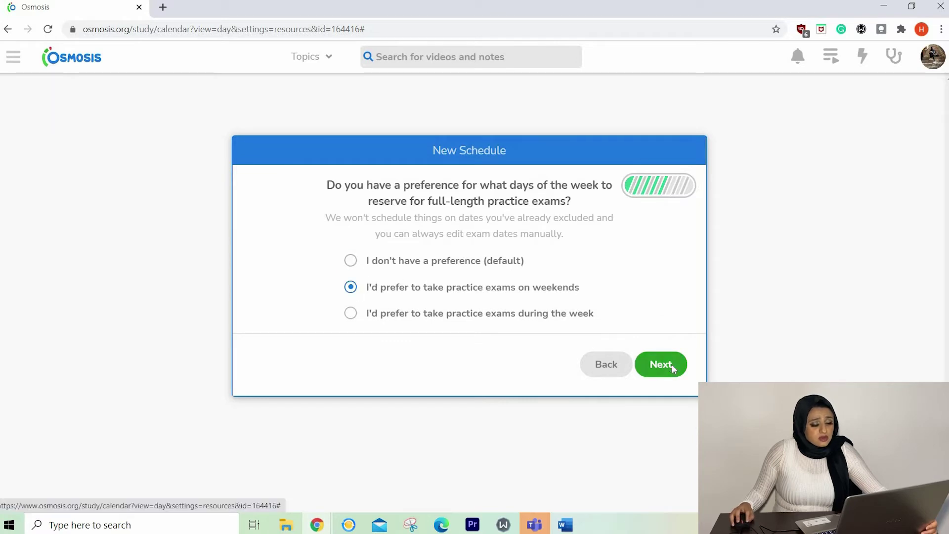
click(672, 366)
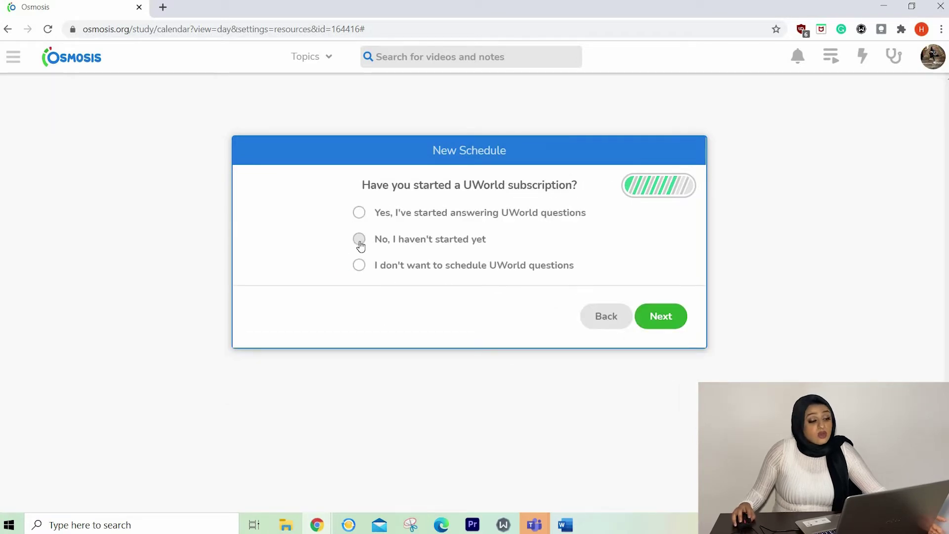
- Mark UWorld as not started, beginning 2020-12-03 with 300 questions left
click(360, 240)
click(654, 315)
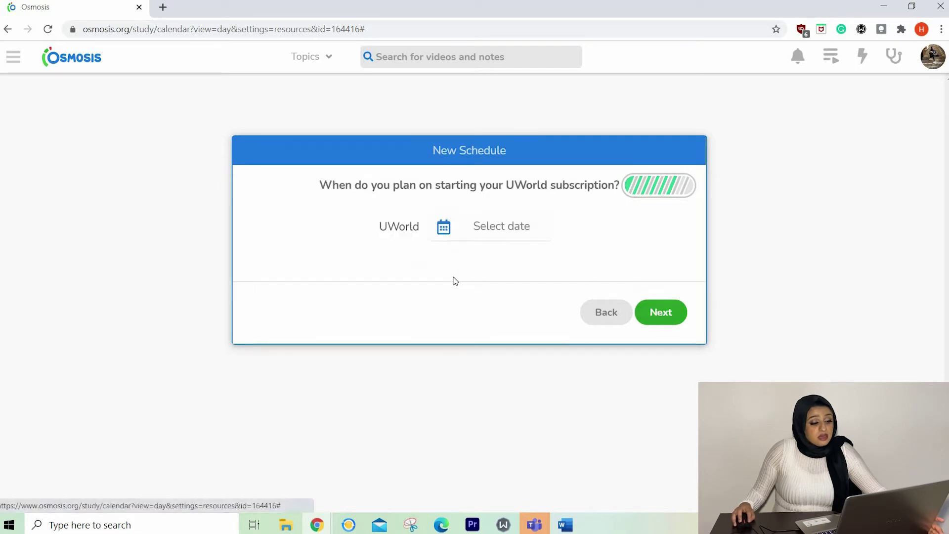
click(487, 227)
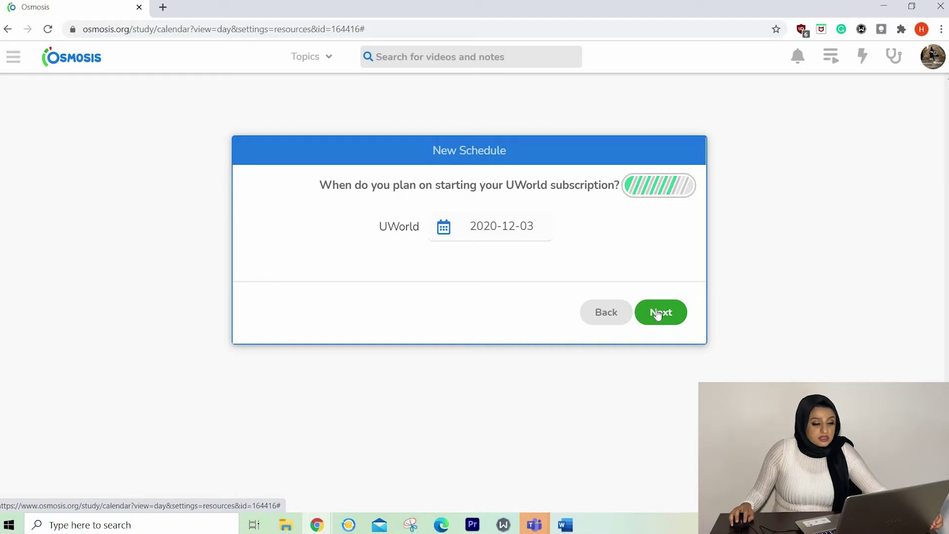
click(658, 313)
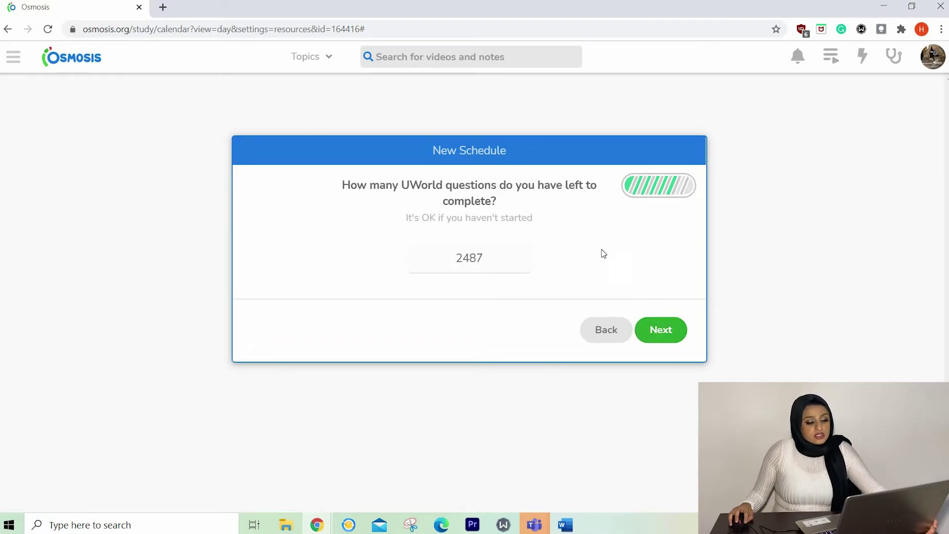
click(486, 259)
key(ctrl+a)
text(300)
key(Return)
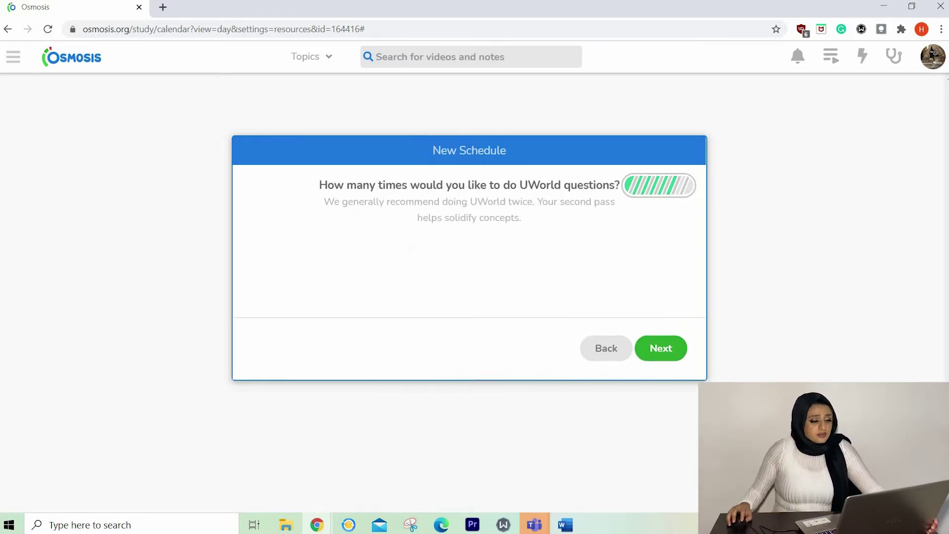
click(661, 348)
click(668, 394)
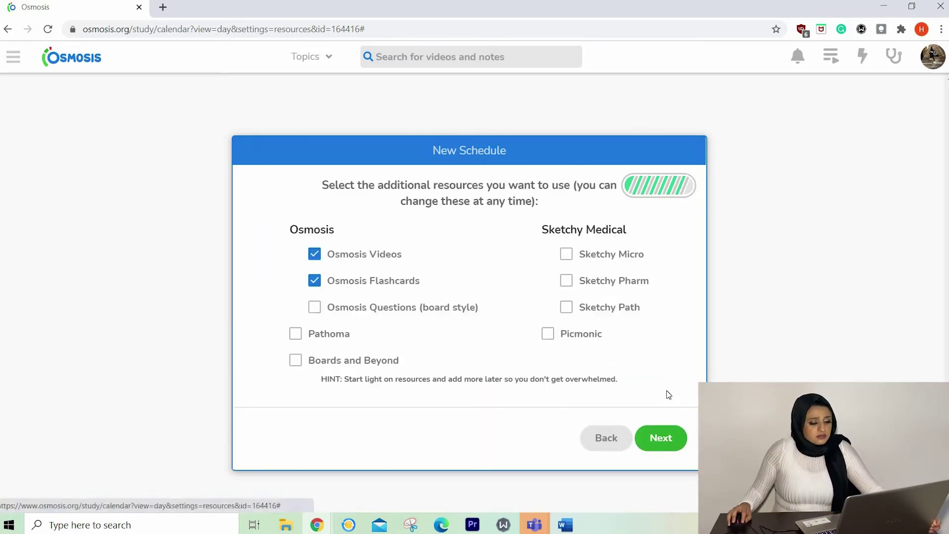
- Swap Osmosis Videos and Flashcards for Pathoma and Sketchy Micro, then build the schedule
click(314, 254)
click(315, 280)
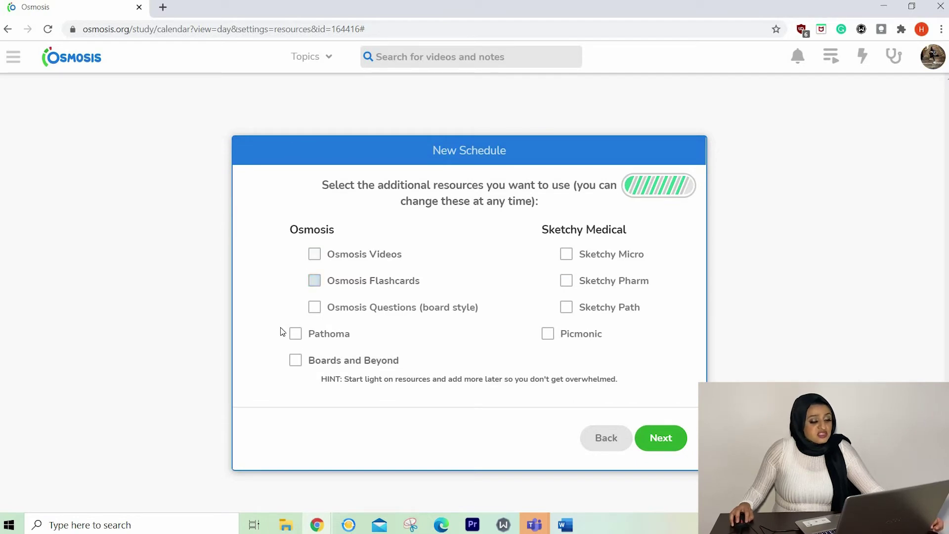
click(312, 336)
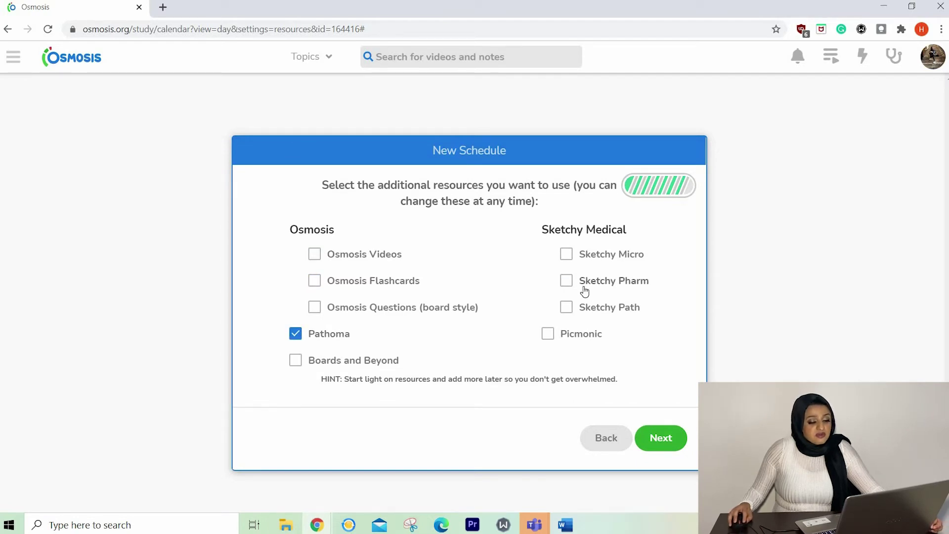
click(565, 262)
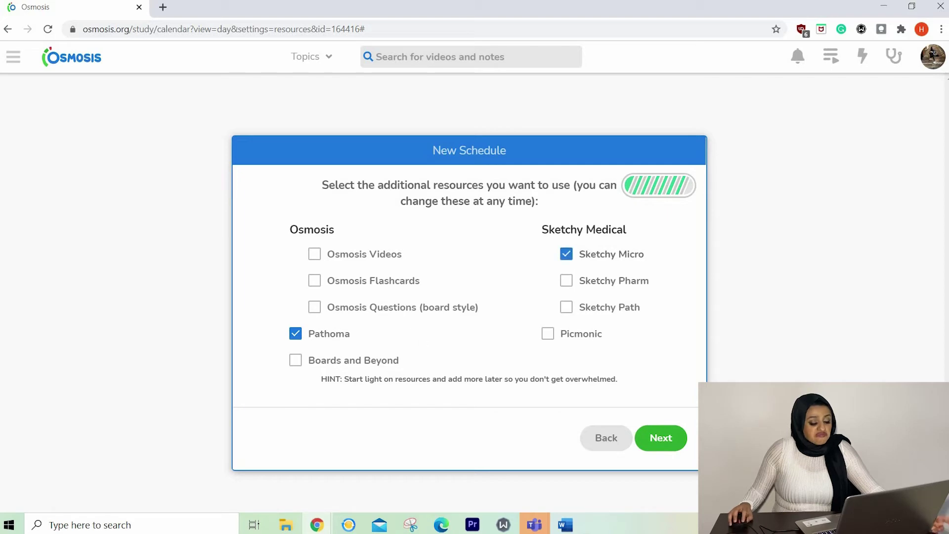
click(662, 438)
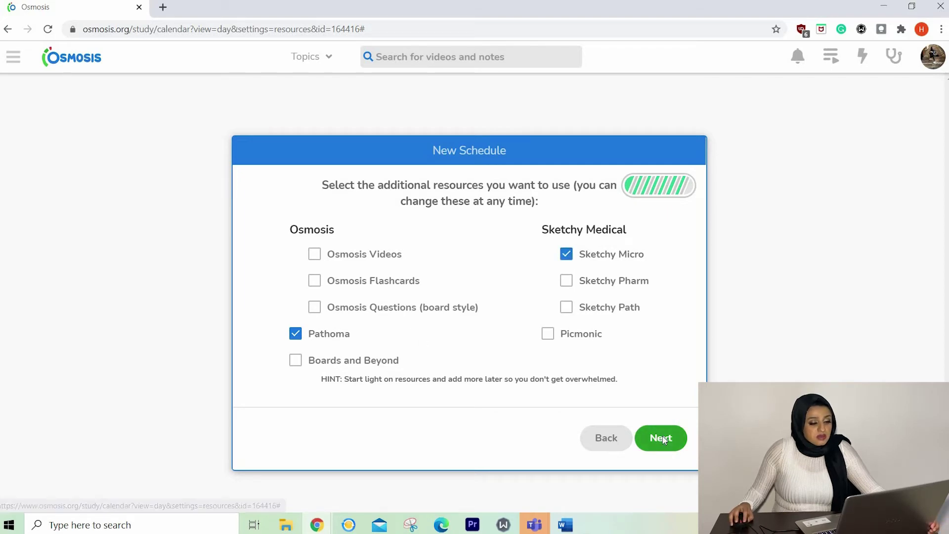
click(469, 291)
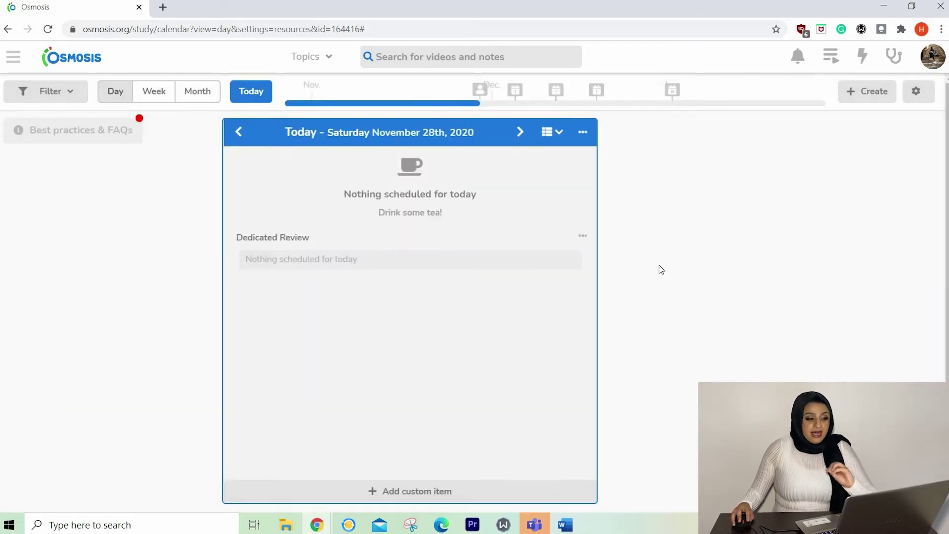
- Switch to the month calendar and scroll through its daily task lists
click(205, 92)
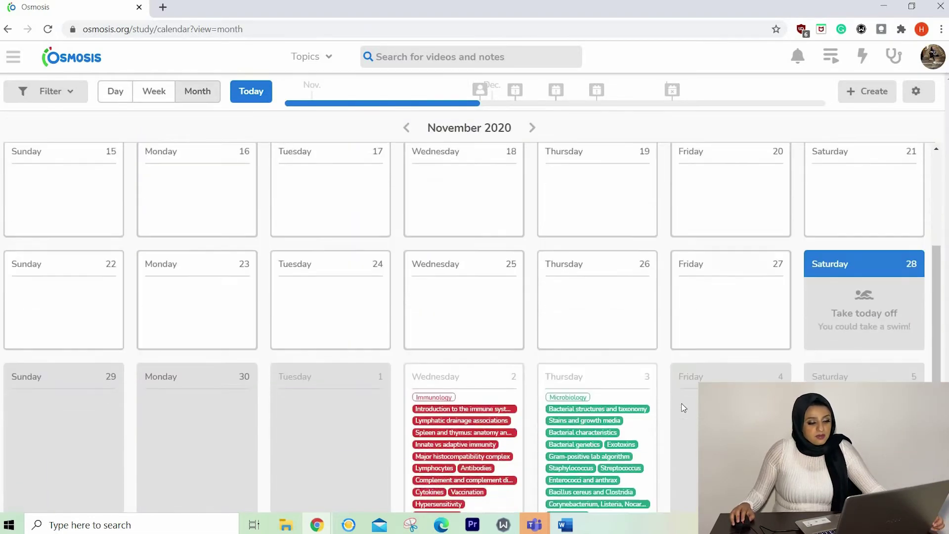
scroll(681, 405, down, 7)
scroll(684, 410, up, 3)
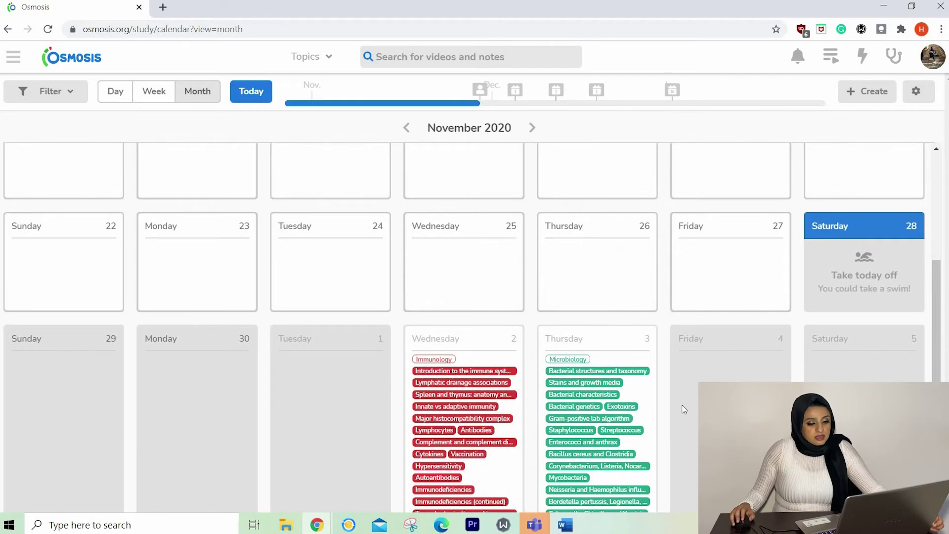
scroll(684, 409, down, 3)
scroll(684, 409, up, 3)
scroll(682, 406, down, 3)
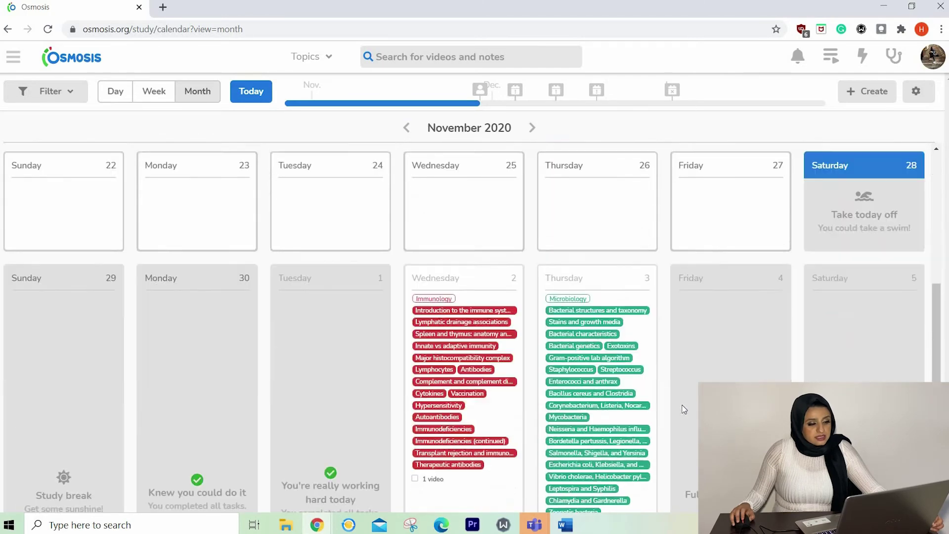
scroll(534, 260, up, 4)
scroll(612, 295, down, 1)
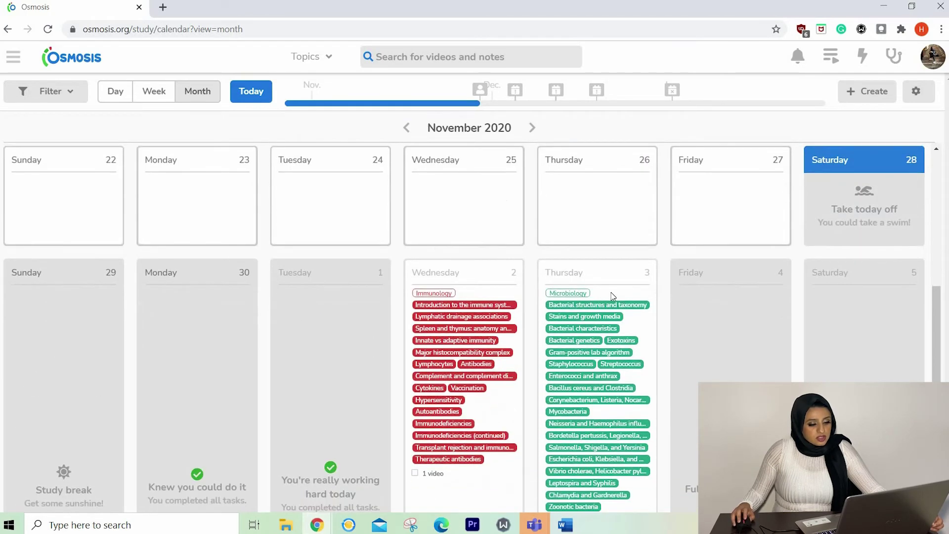
- Move to December 2020 and scroll through its subject topics and UWorld question blocks
click(530, 129)
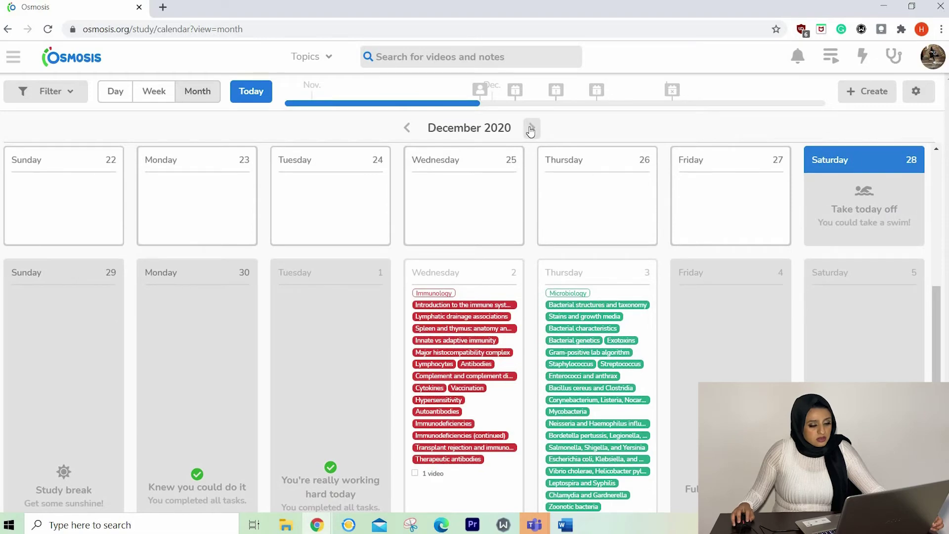
scroll(581, 228, down, 3)
scroll(581, 228, up, 2)
scroll(581, 230, down, 6)
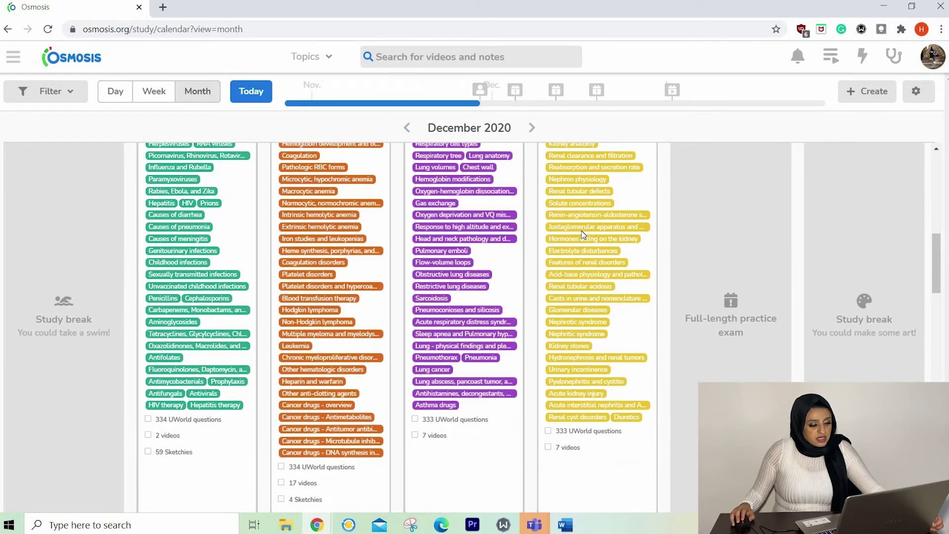
scroll(582, 237, down, 2)
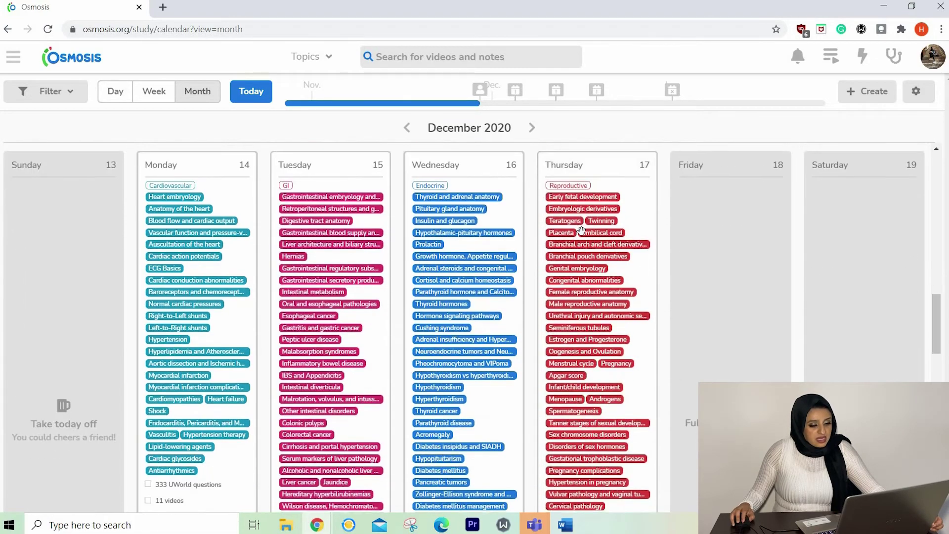
scroll(583, 242, down, 4)
scroll(583, 247, down, 9)
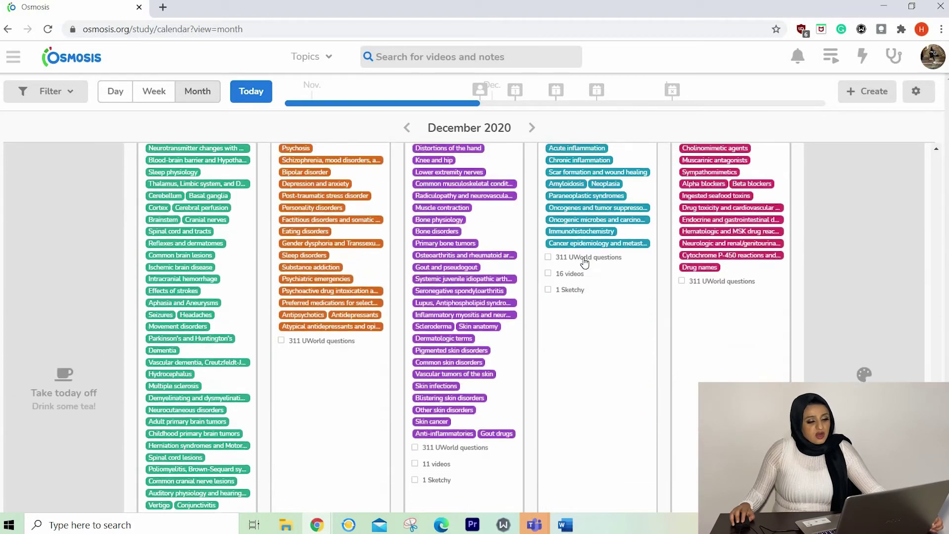
scroll(595, 262, up, 3)
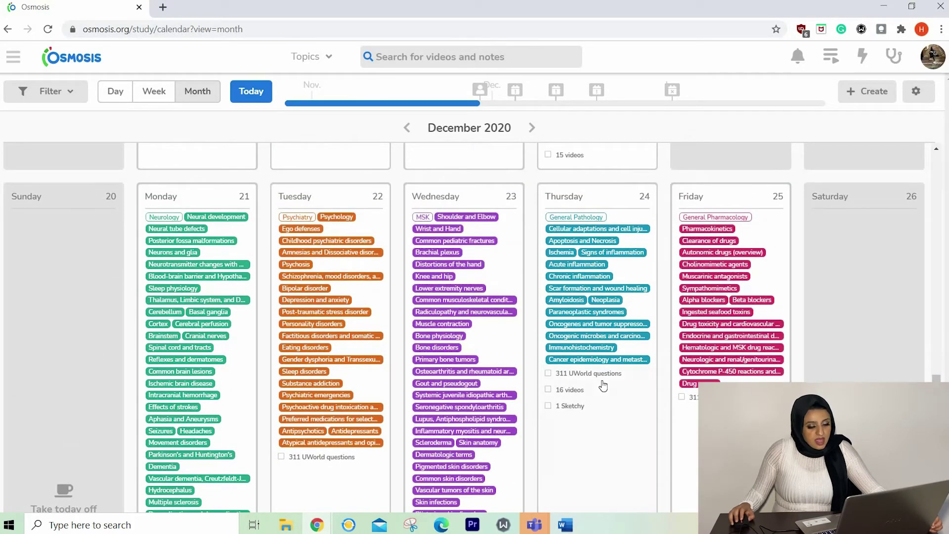
scroll(601, 383, down, 3)
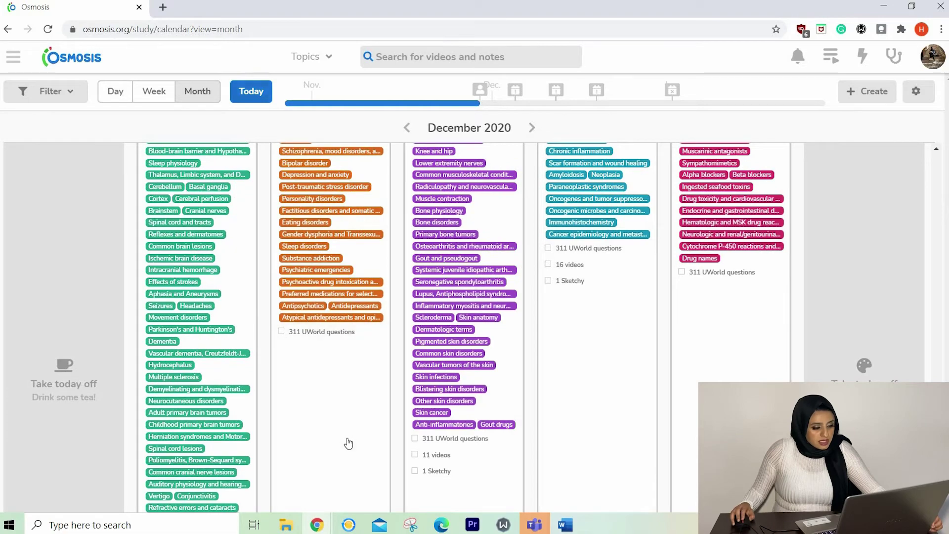
scroll(299, 275, down, 1)
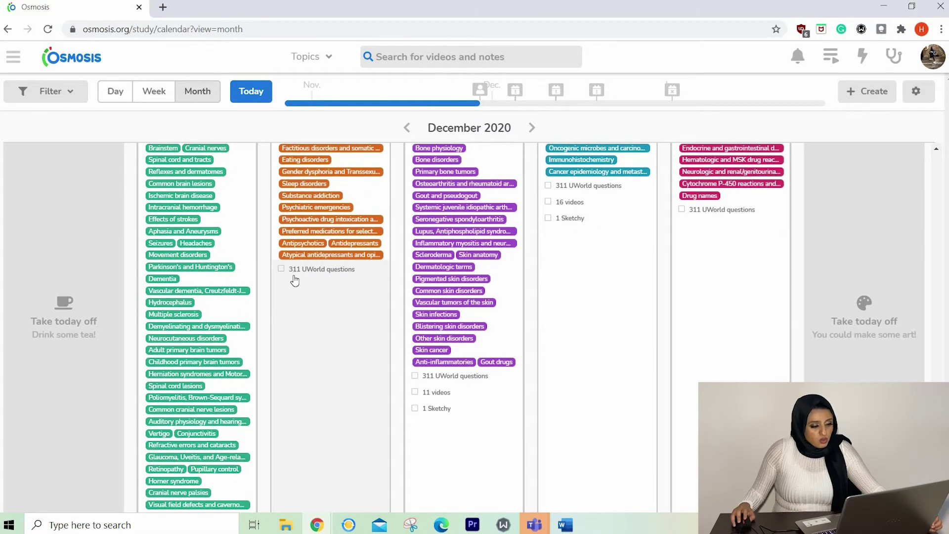
scroll(296, 277, up, 10)
scroll(398, 231, up, 2)
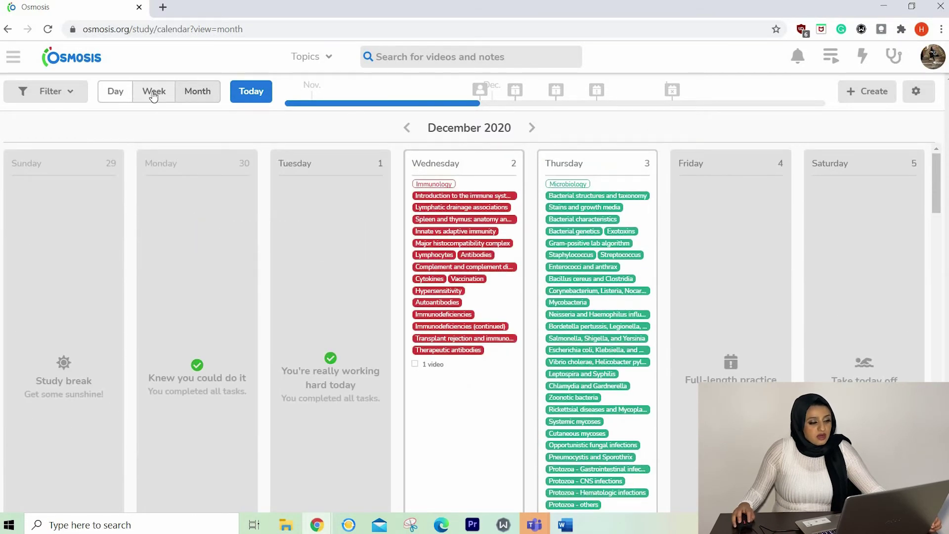
scroll(433, 206, down, 3)
scroll(485, 173, up, 3)
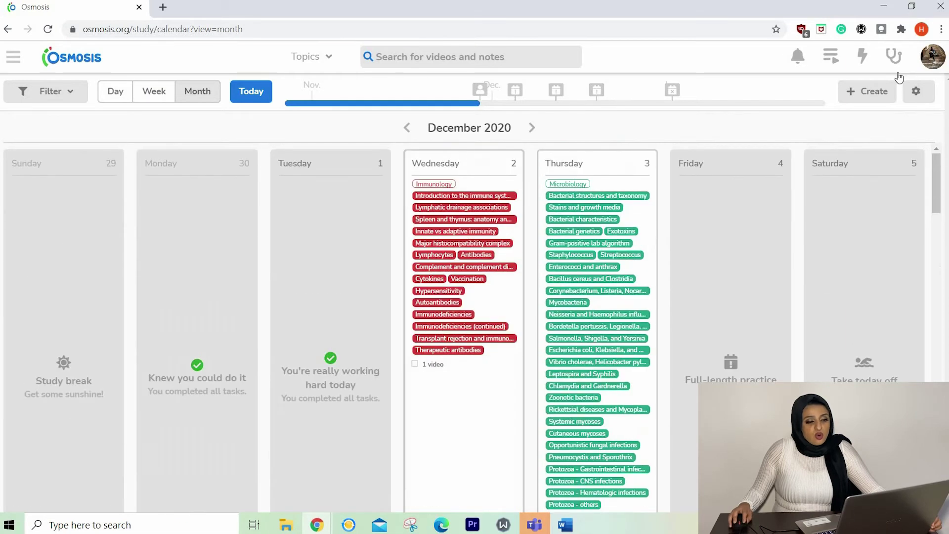
- Show Monday December 28th in the day view and scroll through its four action items
click(157, 92)
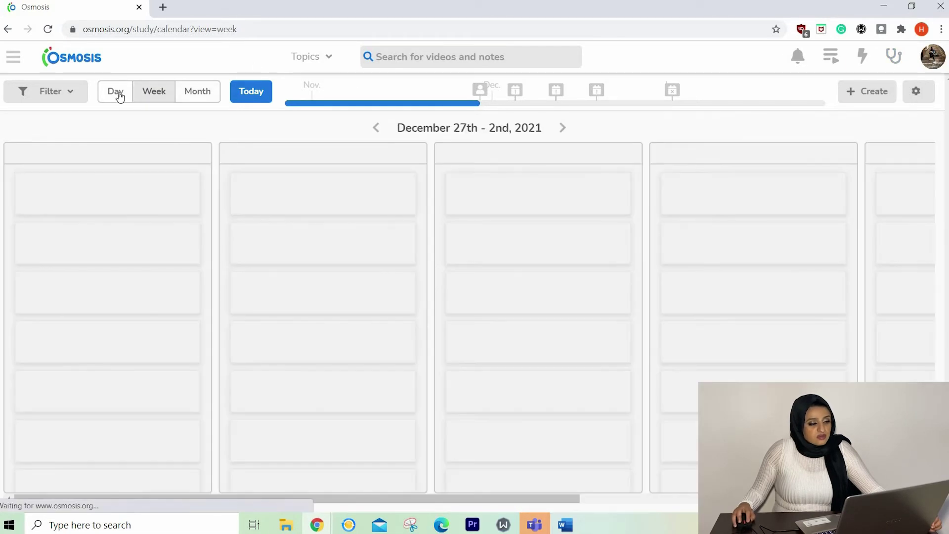
click(114, 90)
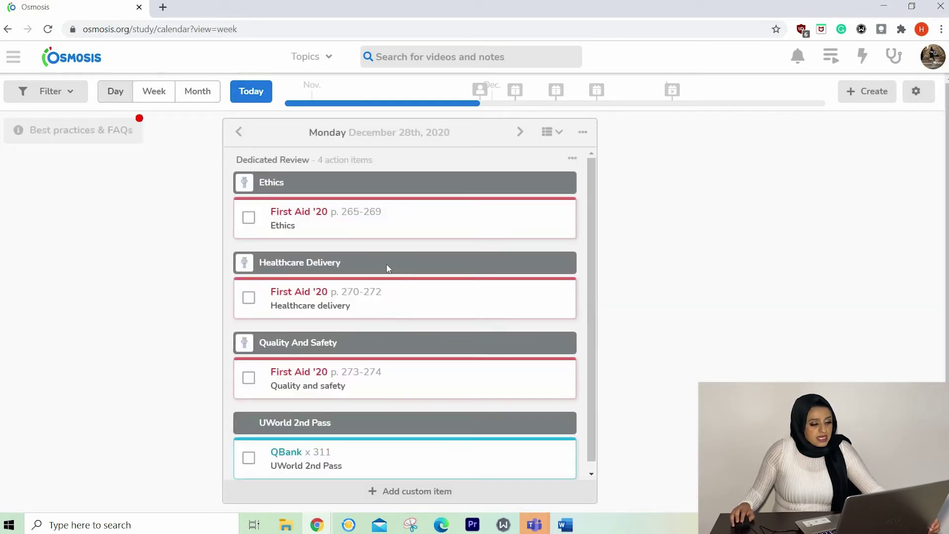
scroll(387, 268, down, 1)
scroll(365, 451, down, 1)
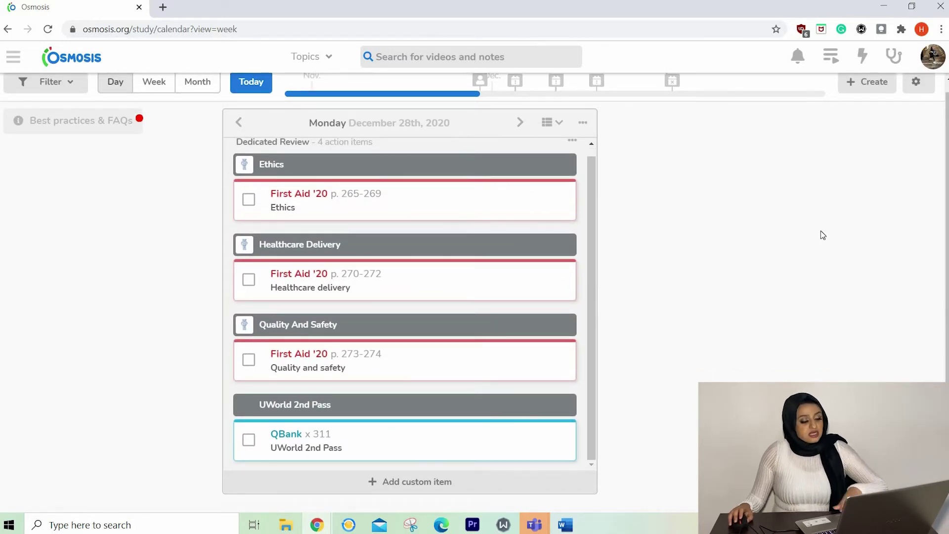
- Review the Dedicated Review schedule's resources in Settings, then close the settings
click(916, 81)
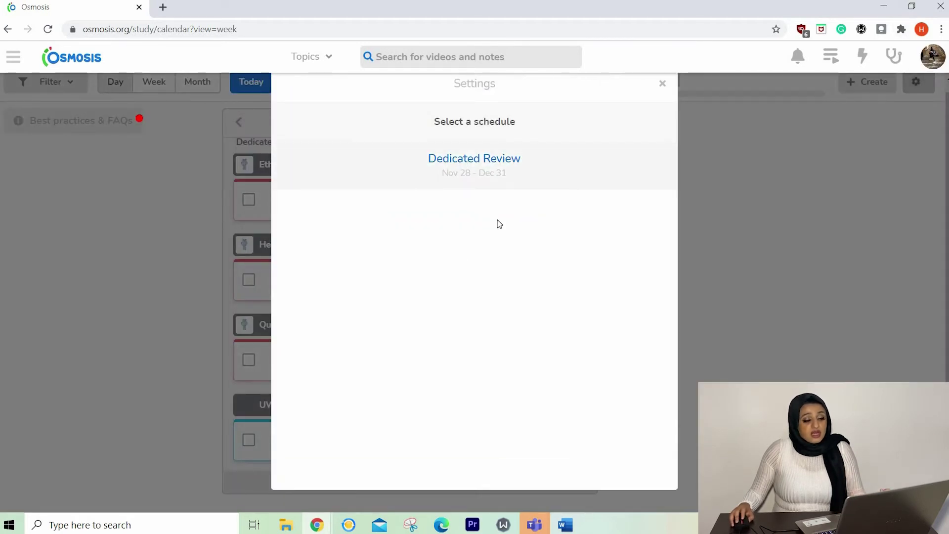
click(462, 164)
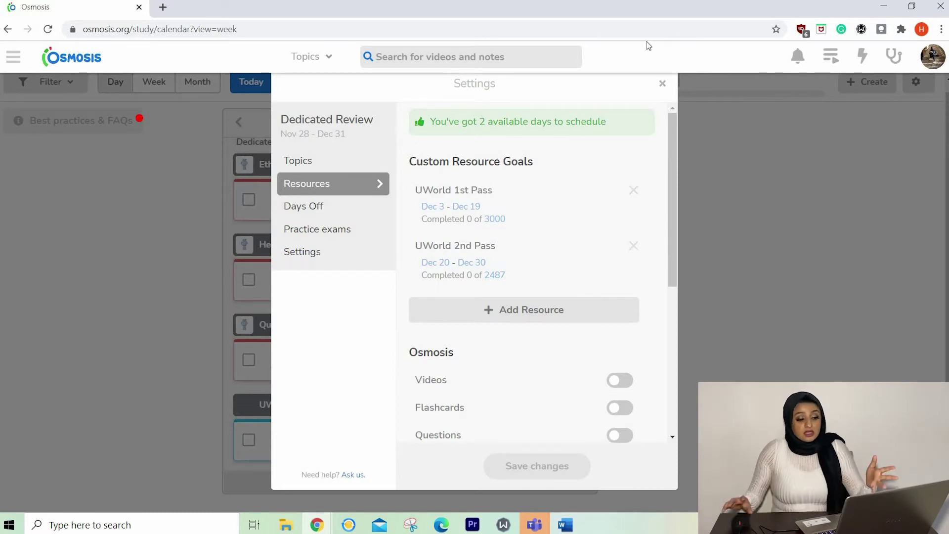
scroll(553, 275, down, 5)
scroll(553, 274, up, 5)
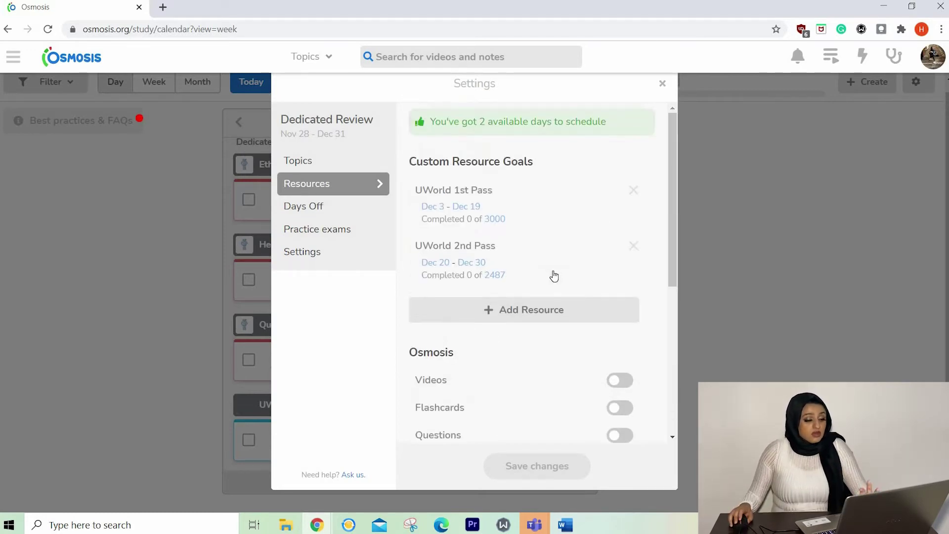
scroll(553, 273, down, 4)
scroll(553, 273, up, 4)
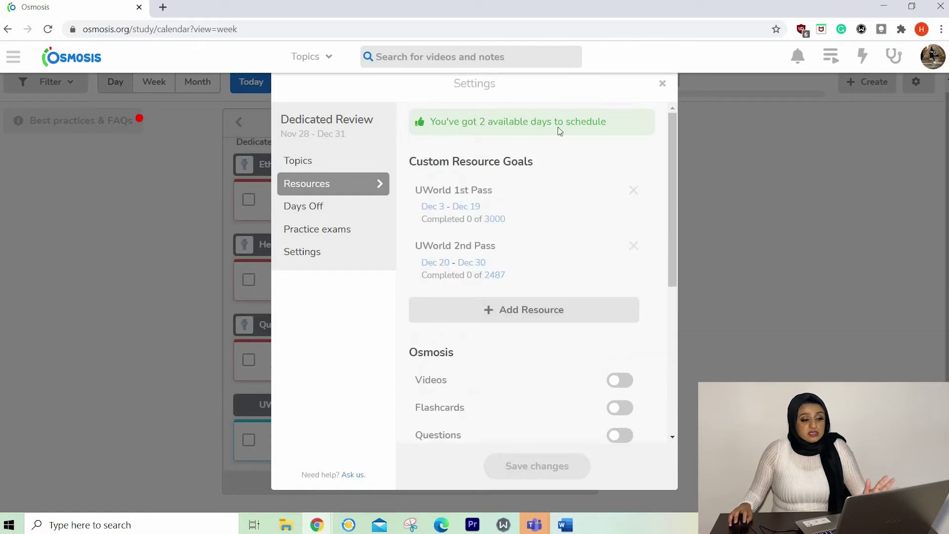
click(773, 134)
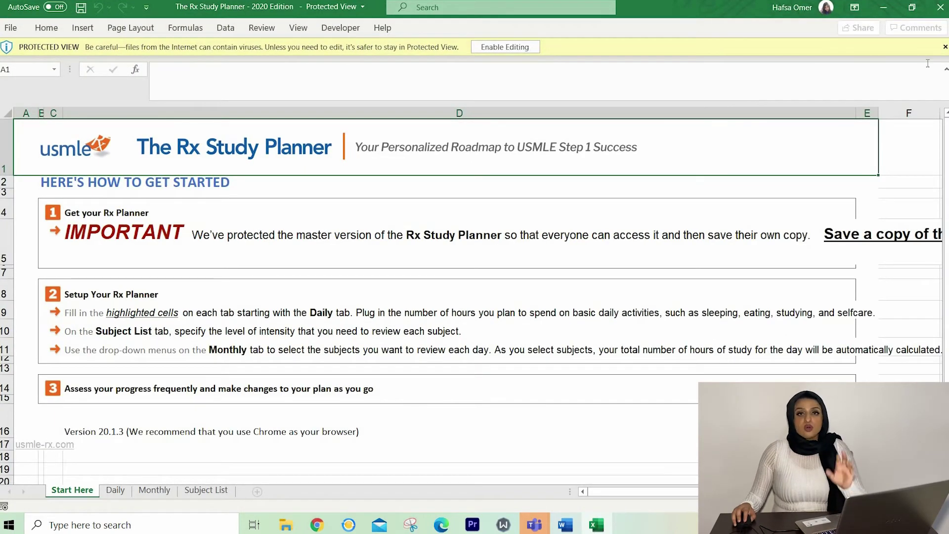
- Dismiss the Protected View warning bar on the Start Here sheet
click(944, 46)
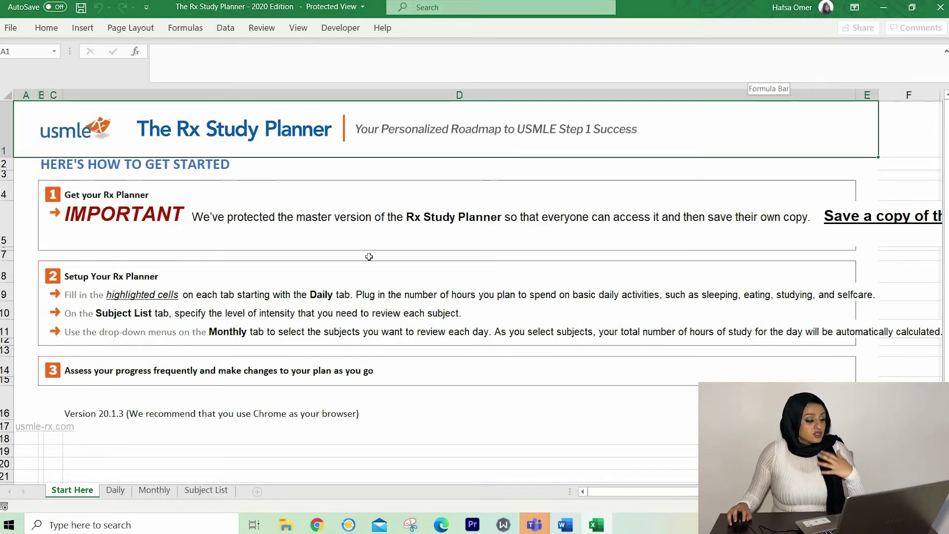
- On the Daily sheet, set Sleep hours in C15 to 7
click(115, 490)
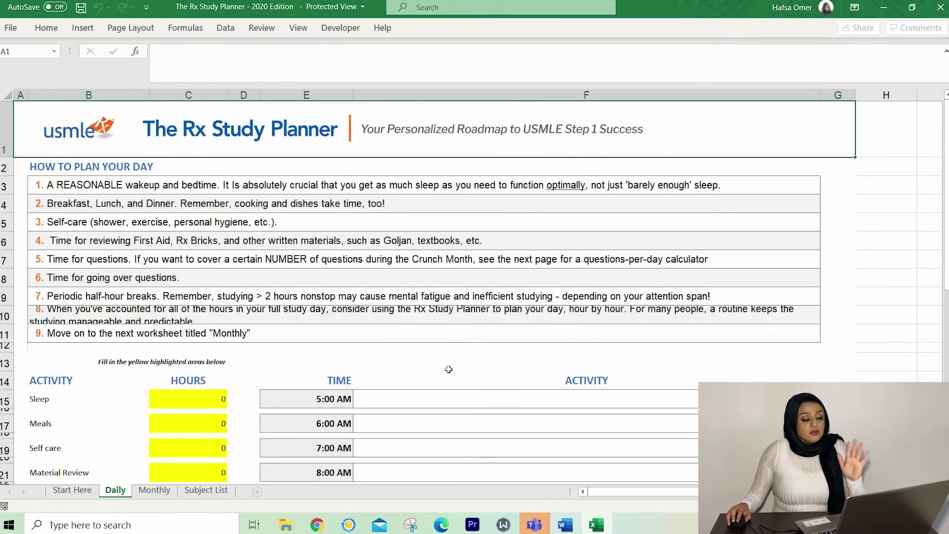
scroll(474, 338, down, 2)
scroll(474, 338, down, 2)
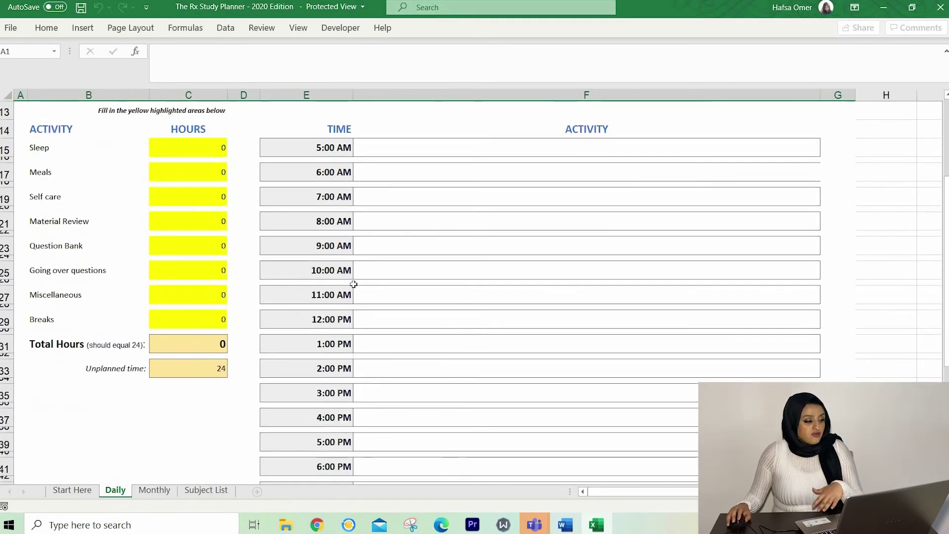
click(222, 148)
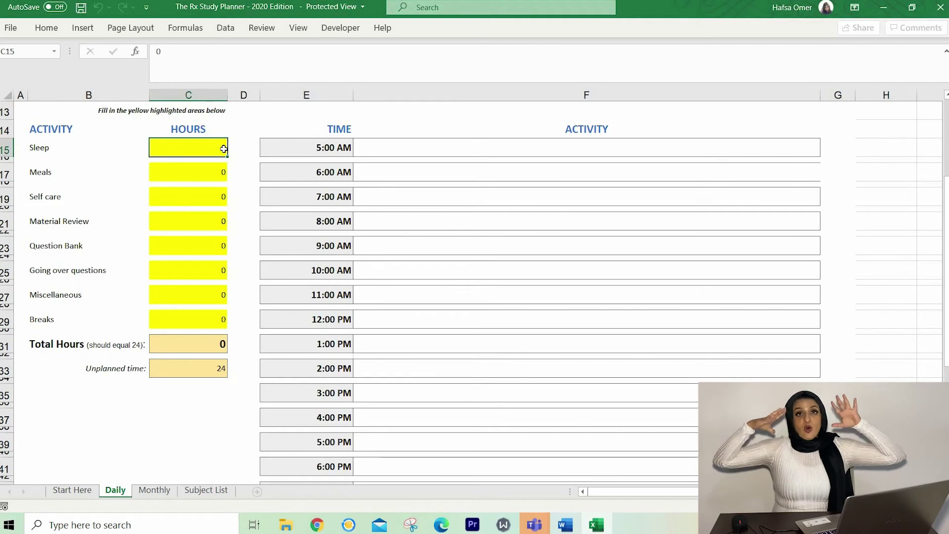
double_click(223, 148)
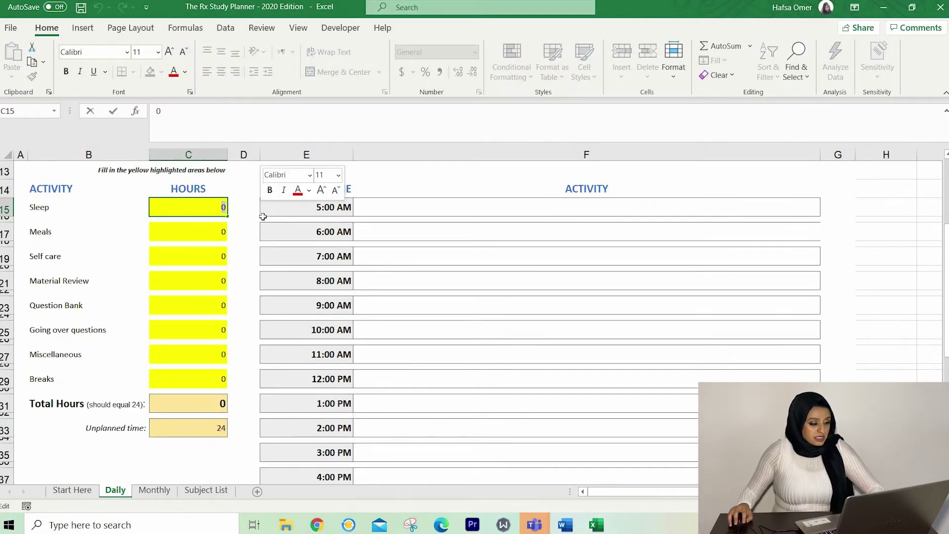
text(7)
key(Return)
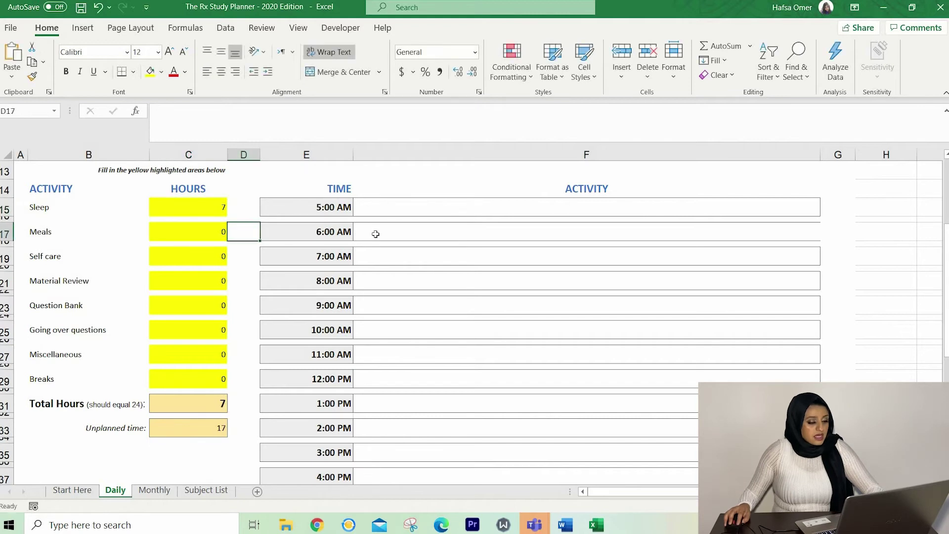
- Label the 6:00 AM slot 'Wakeup' and the 10:00 PM slot 'Bed time'
click(376, 234)
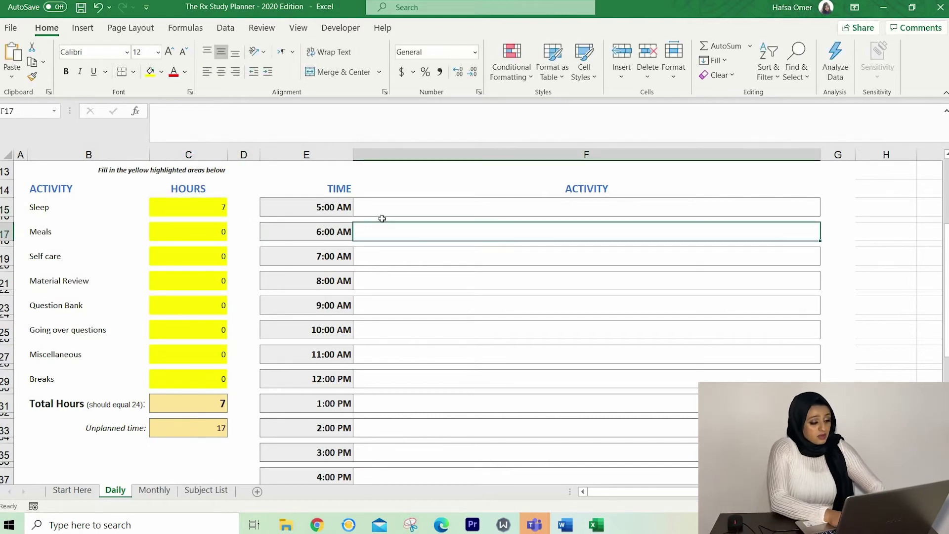
text(Wakeup)
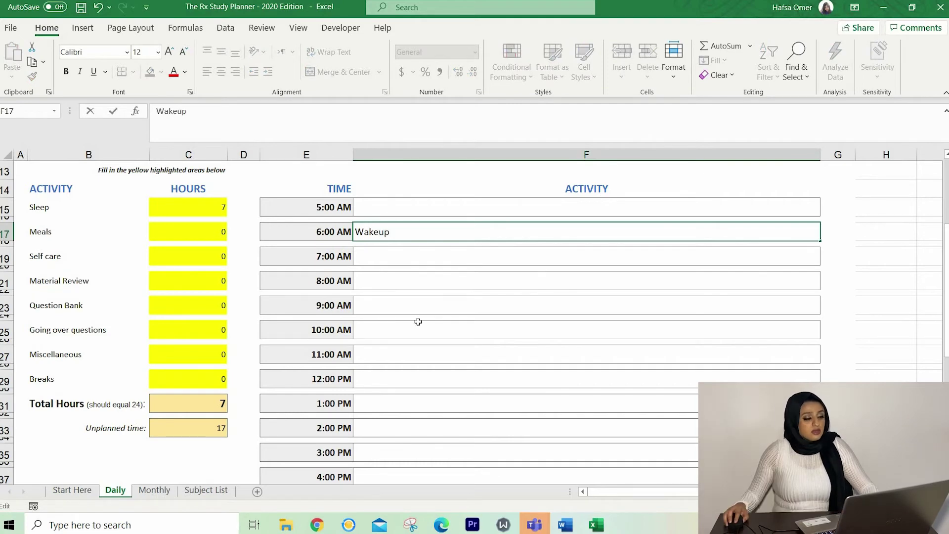
scroll(418, 321, down, 9)
click(376, 278)
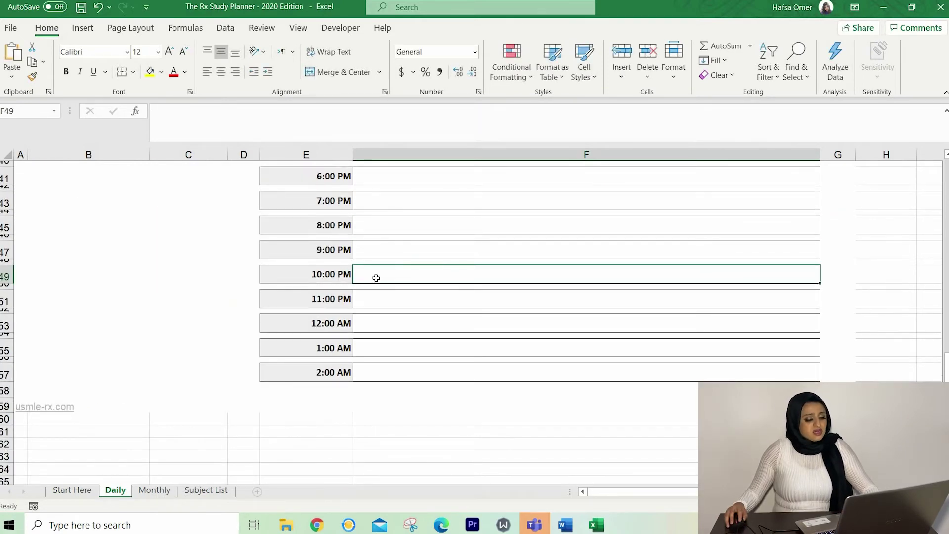
scroll(377, 278, up, 3)
double_click(388, 392)
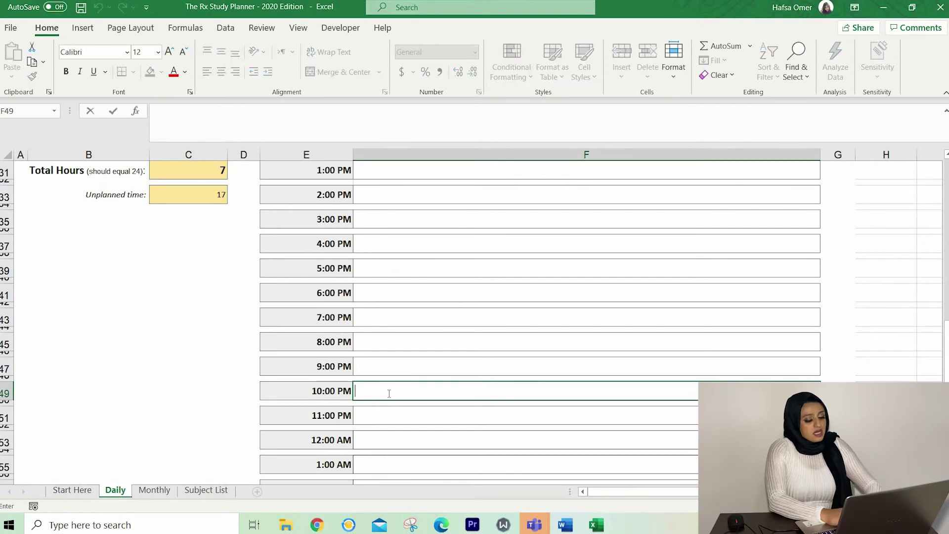
text(Bed time)
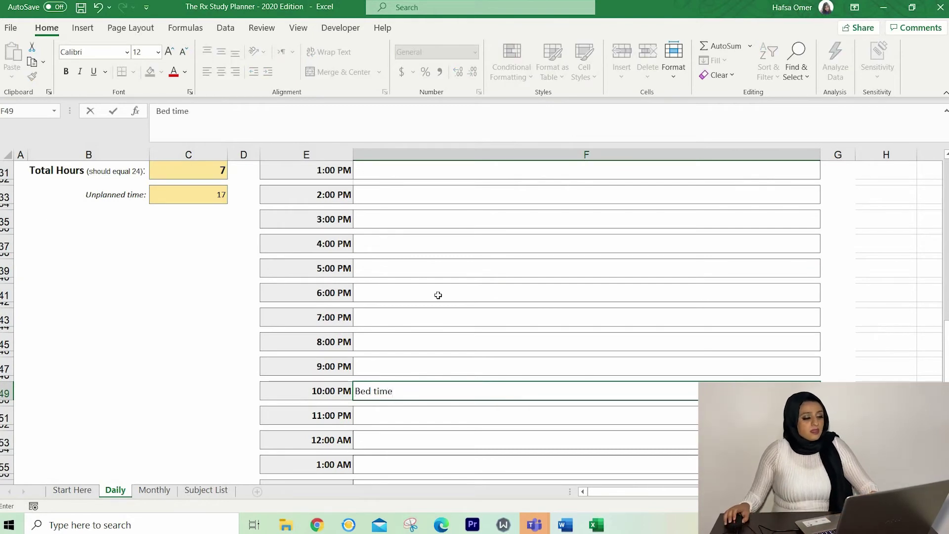
scroll(438, 295, up, 10)
- Set Meals to 3 hours and Self care to 1 hour
scroll(439, 297, down, 3)
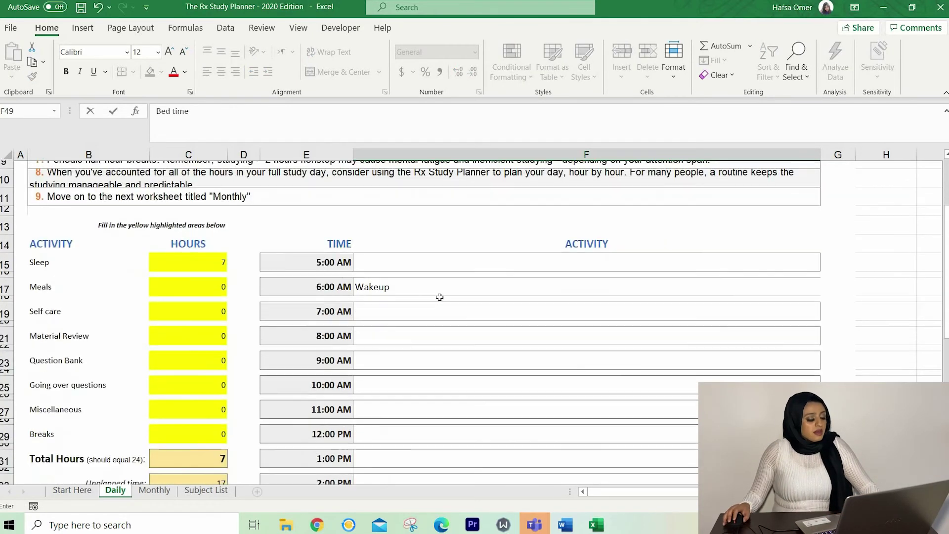
scroll(439, 297, down, 1)
double_click(221, 233)
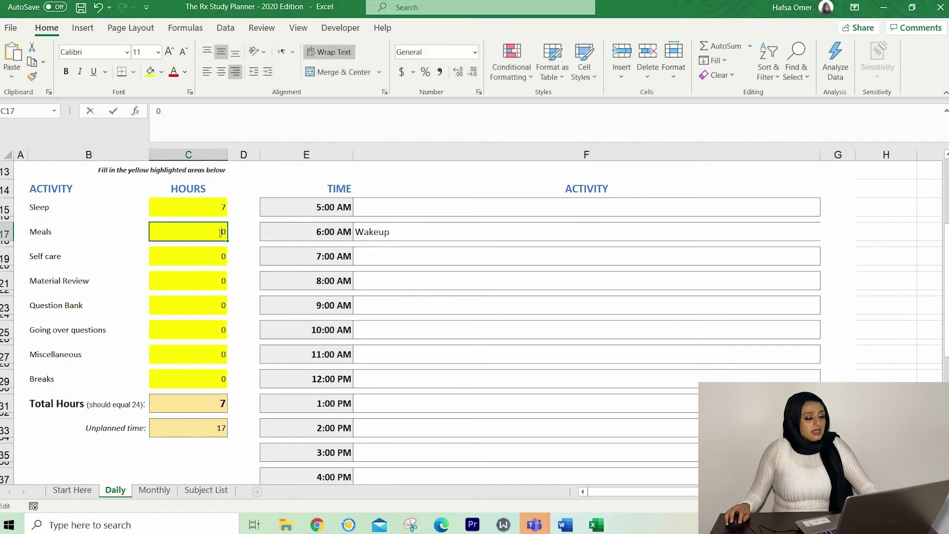
double_click(223, 232)
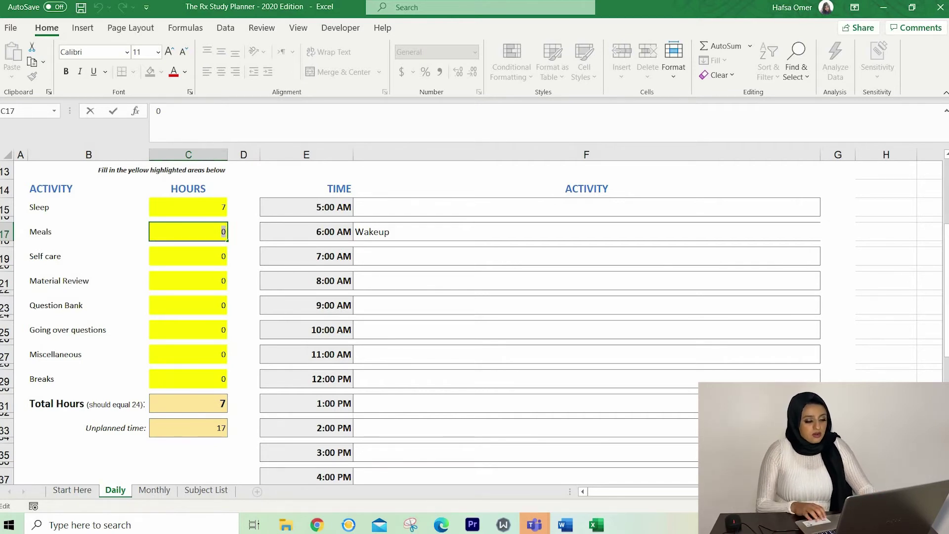
text(3)
click(377, 261)
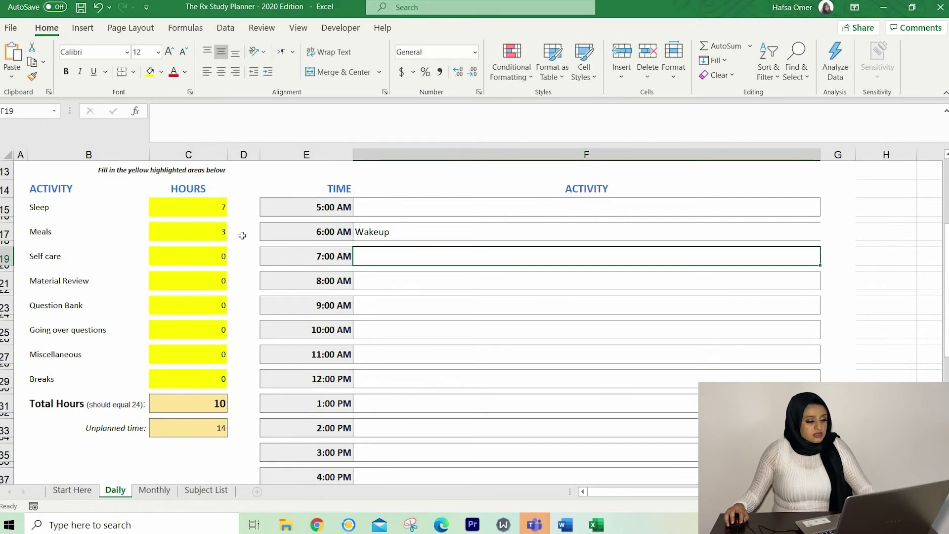
click(219, 251)
double_click(220, 258)
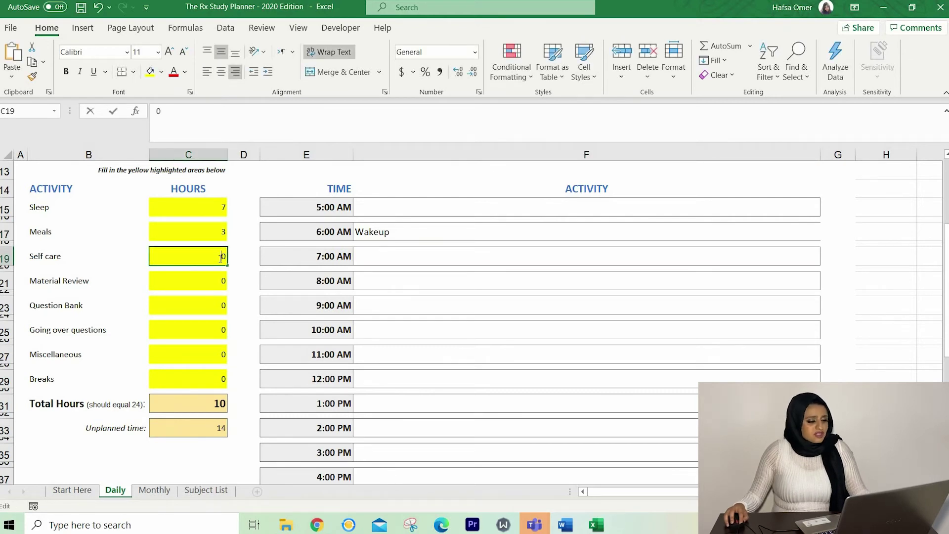
double_click(227, 256)
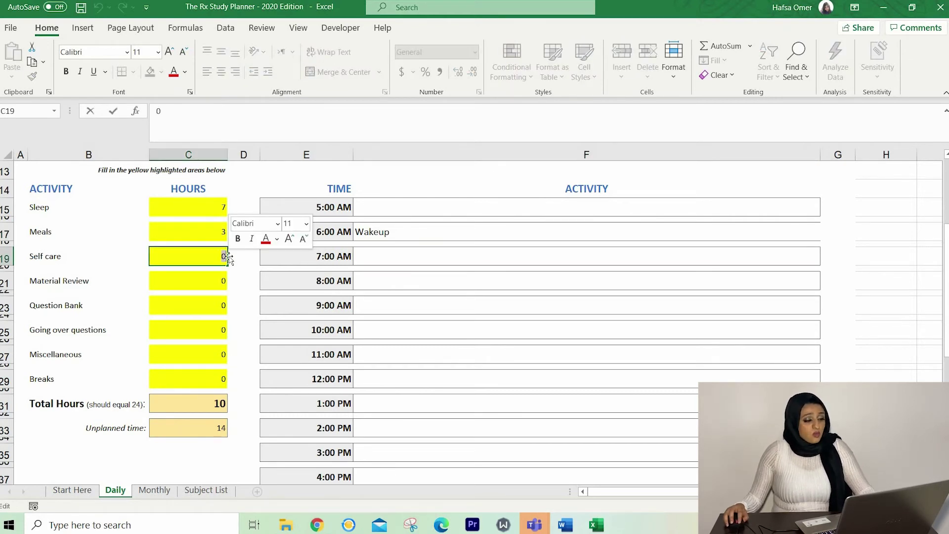
text(1)
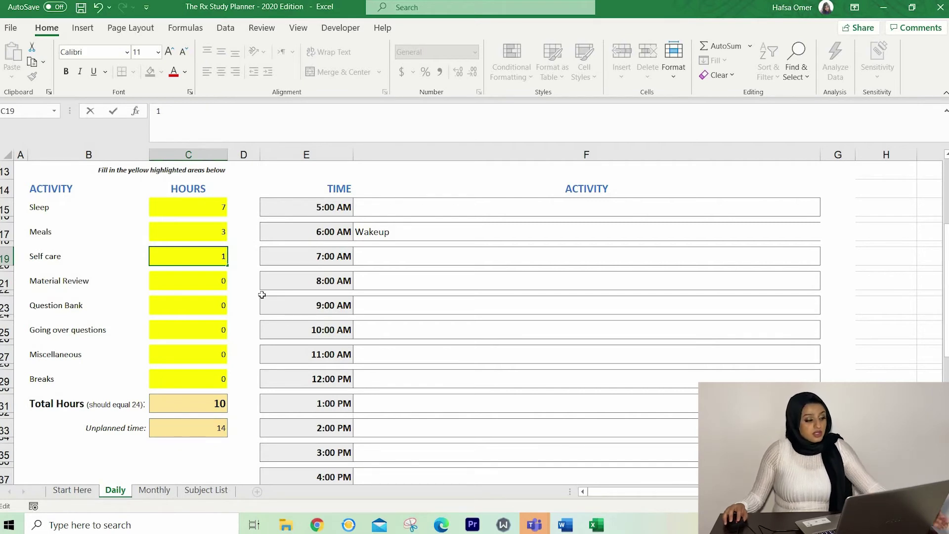
click(171, 279)
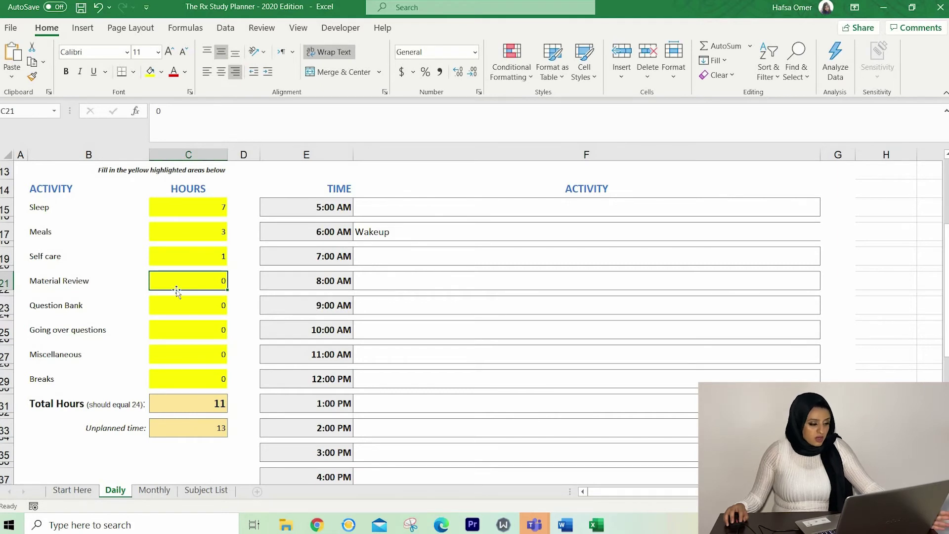
- Set Question Bank and Going over questions to 4 hours each, checking Unplanned time
double_click(201, 303)
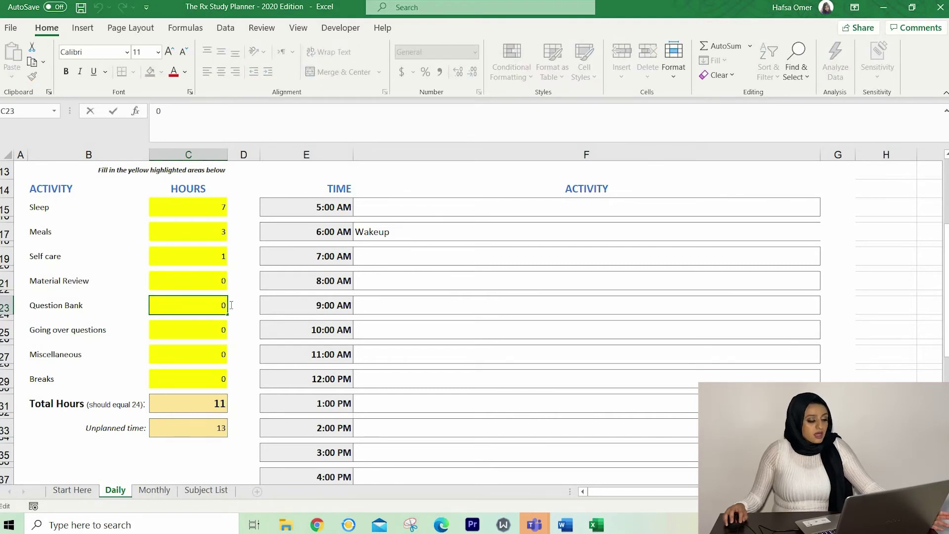
drag(220, 305, 237, 310)
key(Tab)
click(213, 314)
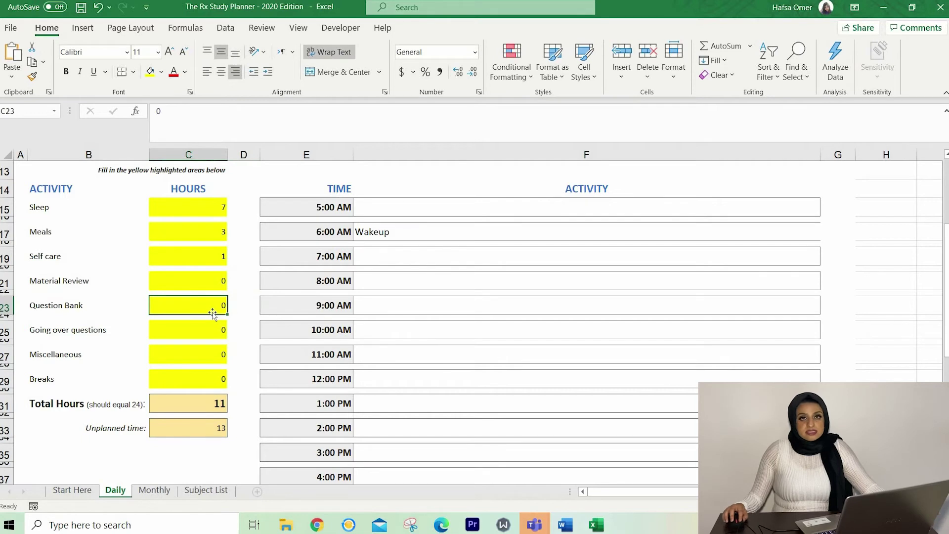
double_click(212, 313)
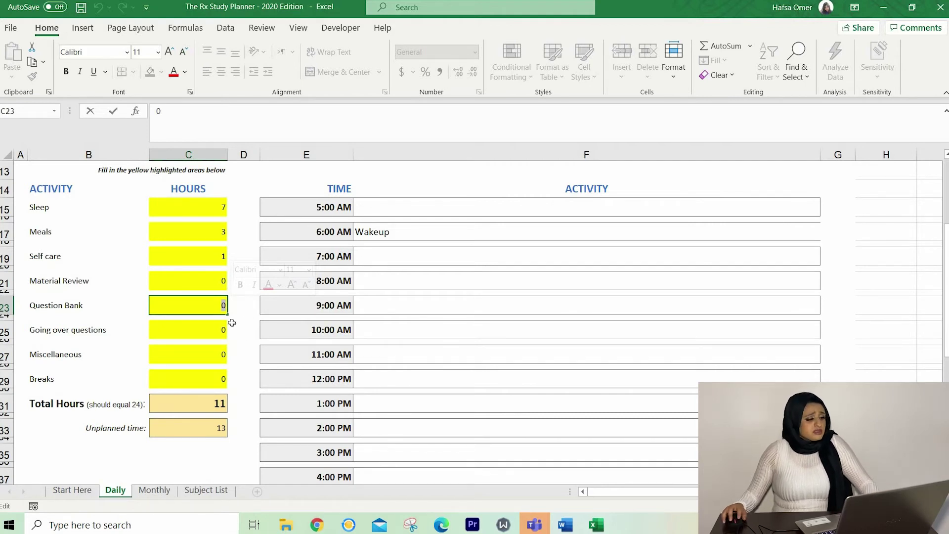
text(4)
click(223, 330)
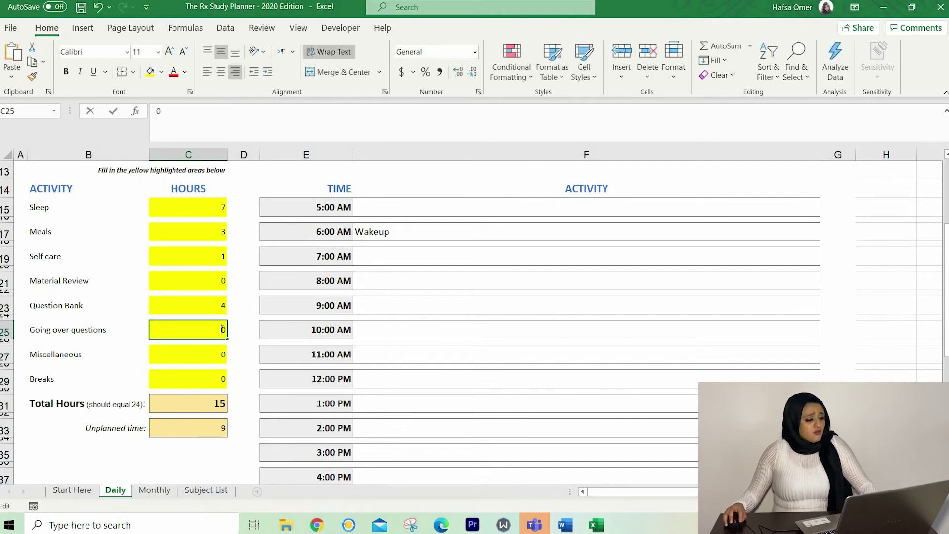
double_click(223, 330)
text(4)
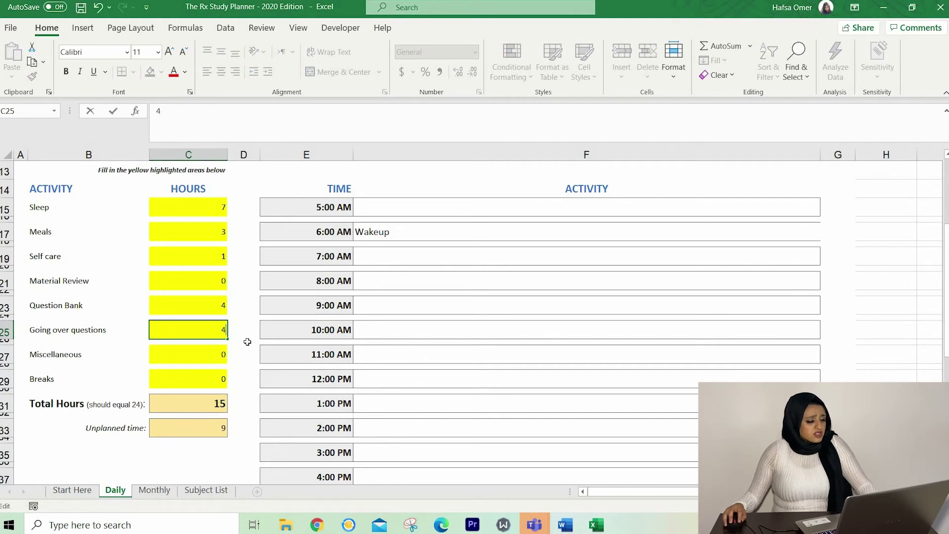
click(247, 342)
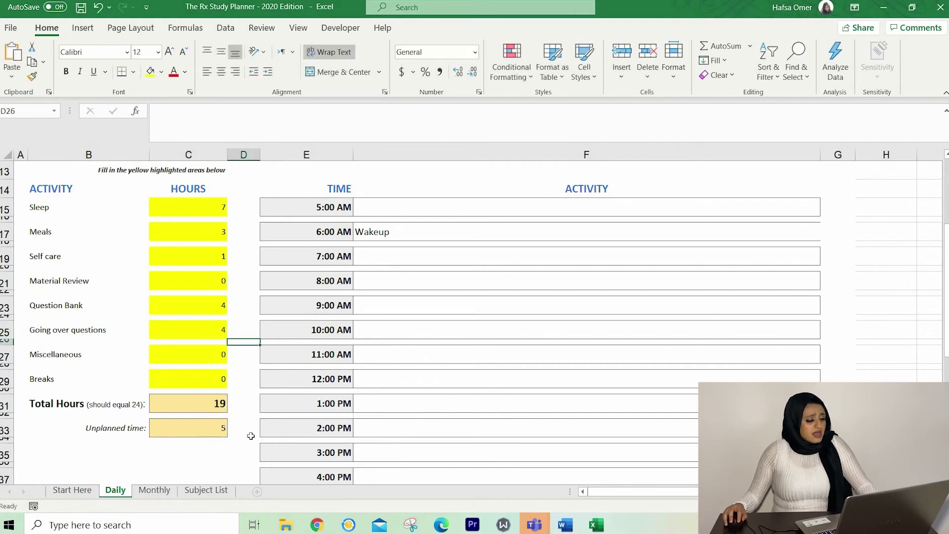
click(214, 431)
click(221, 332)
click(209, 301)
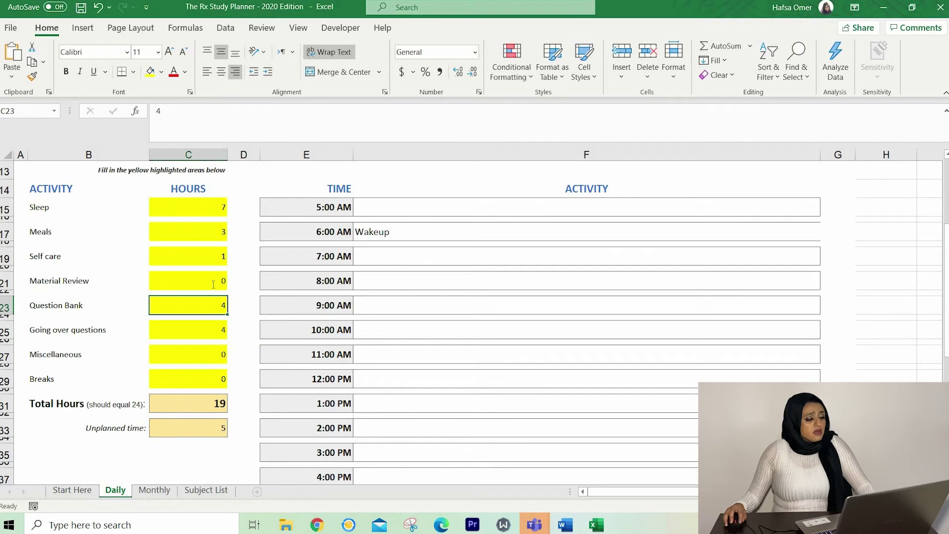
- Set Material Review to 2, Breaks to 2 and Miscellaneous to 1 hour
double_click(213, 281)
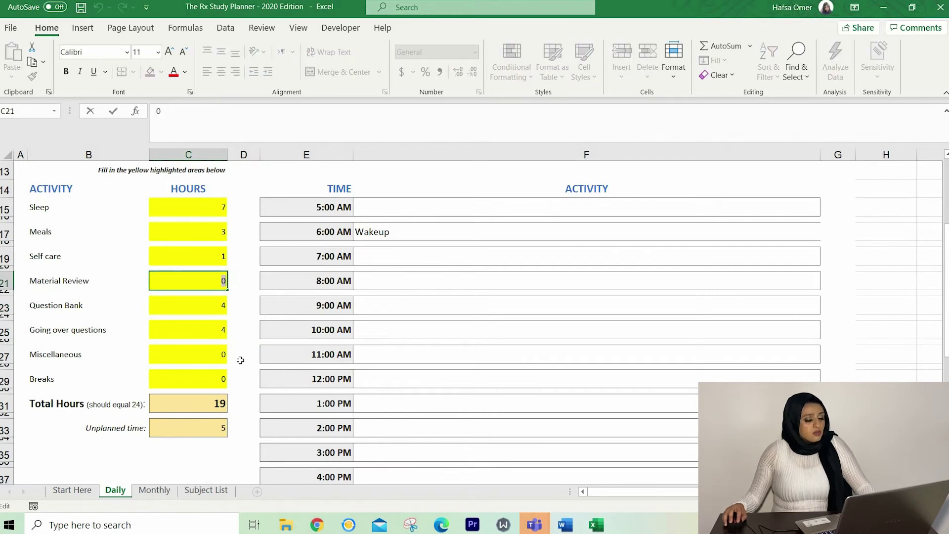
text(2)
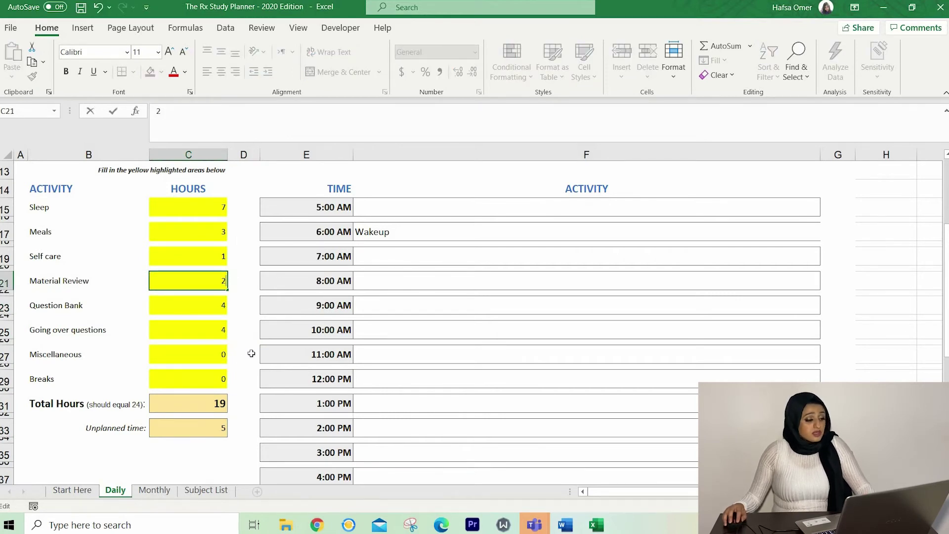
click(242, 358)
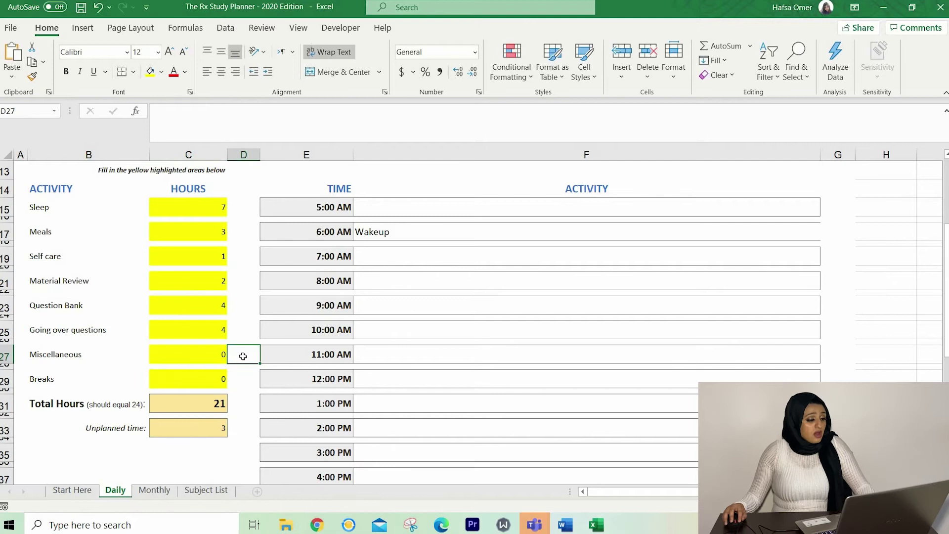
click(216, 356)
click(218, 379)
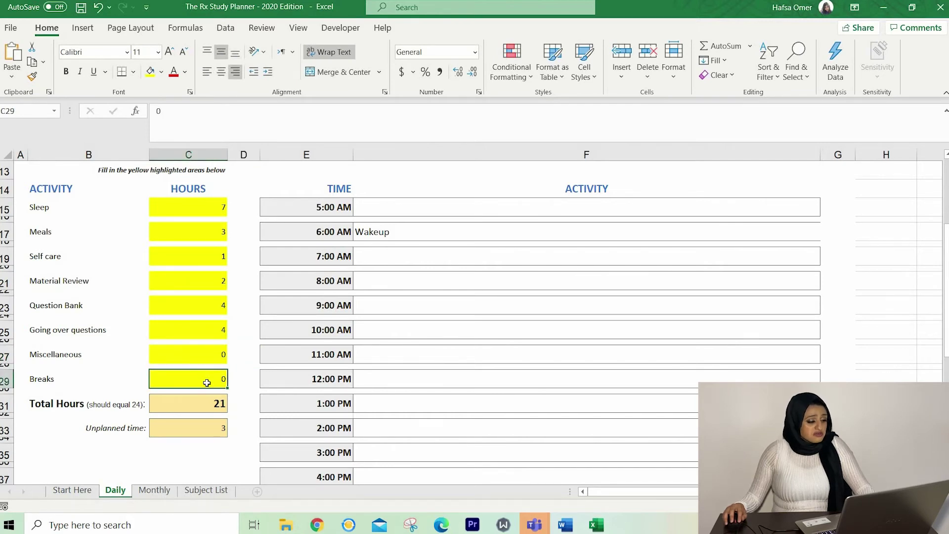
click(206, 354)
click(206, 381)
text(2)
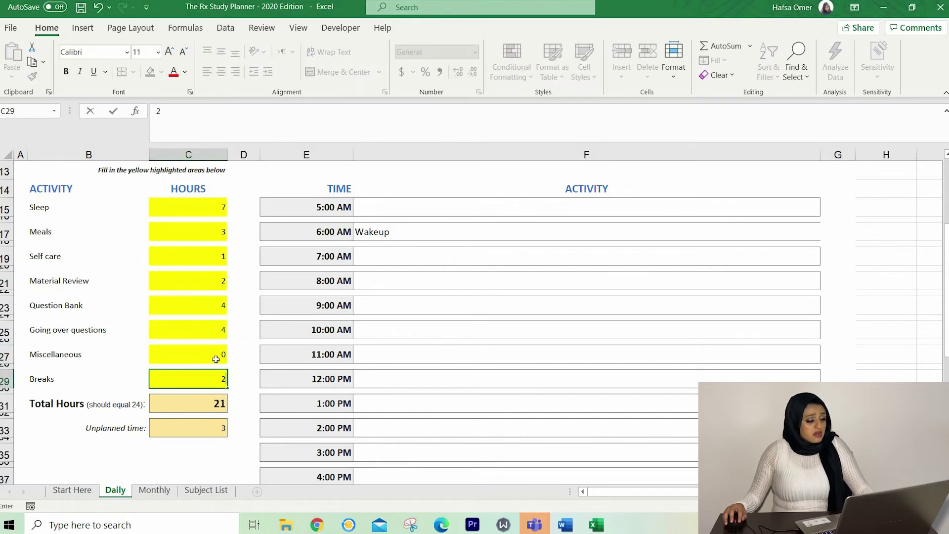
click(218, 354)
double_click(221, 354)
text(1)
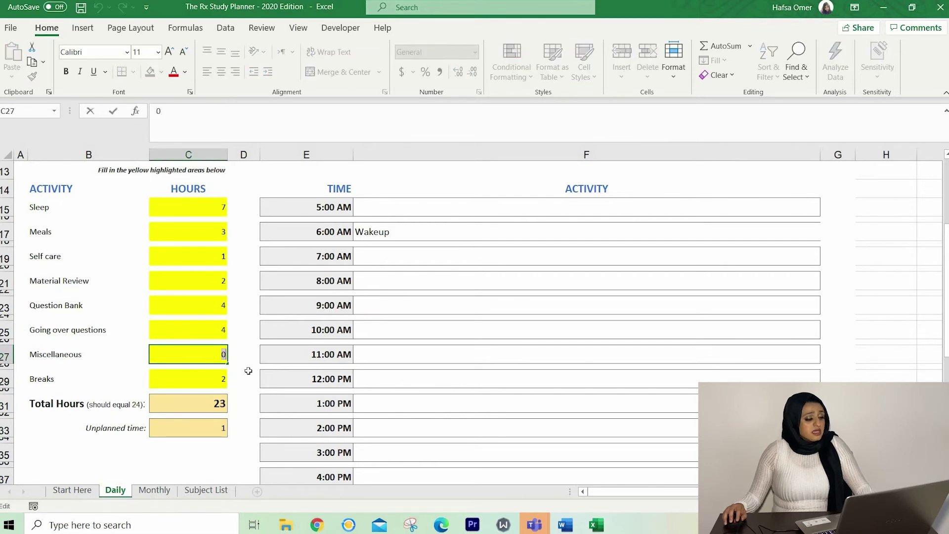
click(248, 380)
click(254, 421)
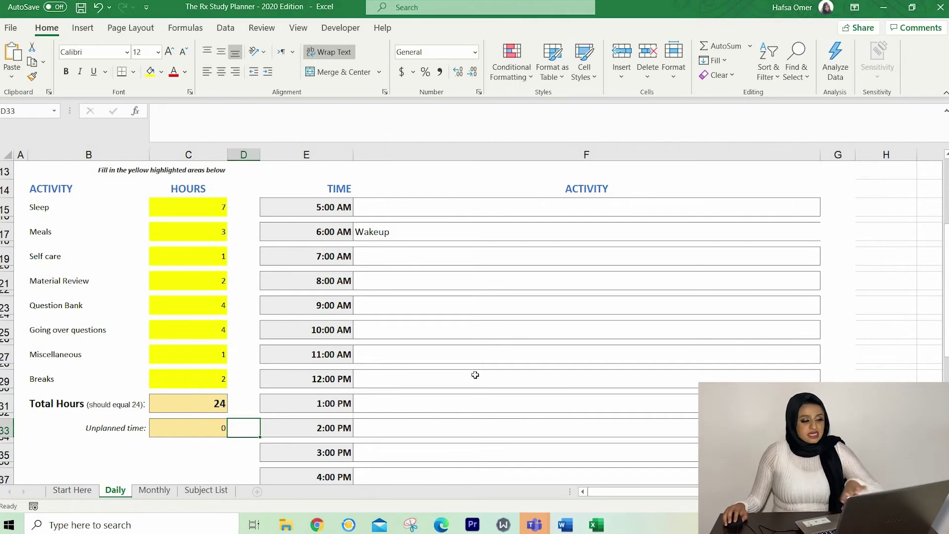
- Change the 6:00 AM activity to 'Wakeup, pray, morning yoga'
scroll(437, 252, down, 2)
scroll(430, 231, up, 2)
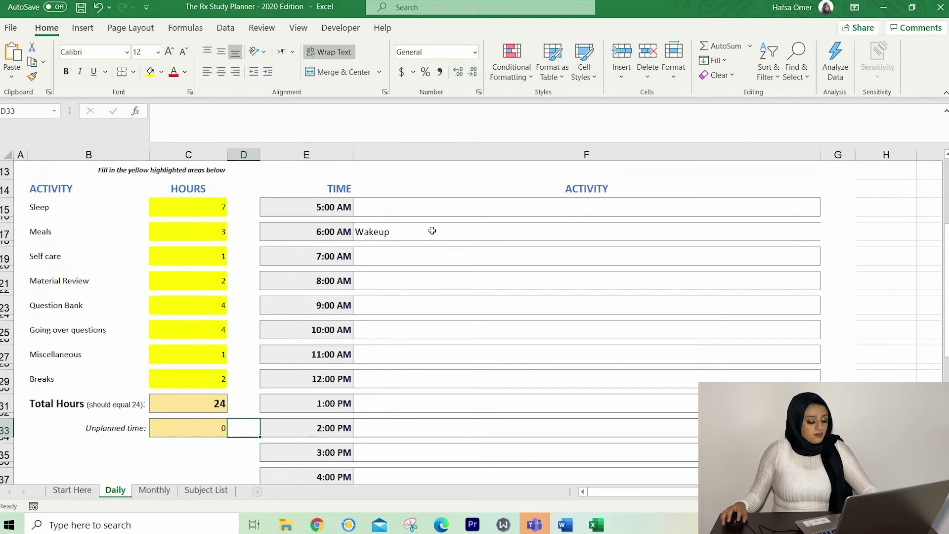
double_click(430, 231)
text(, o)
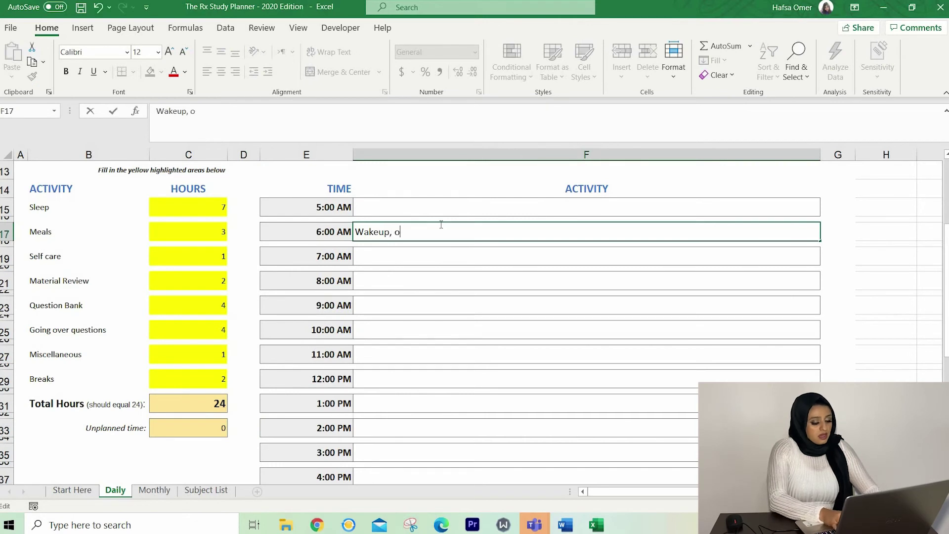
key(BackSpace)
text(pray)
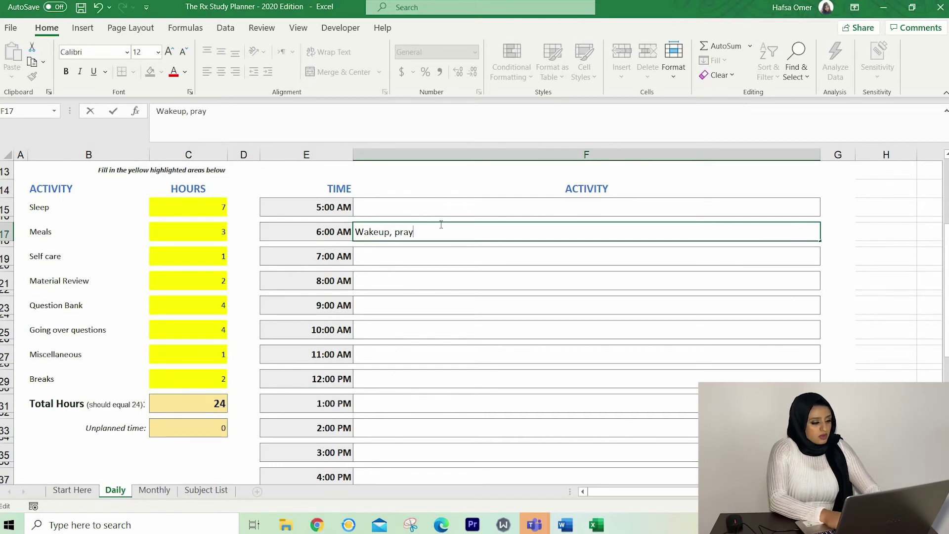
text(, morning )
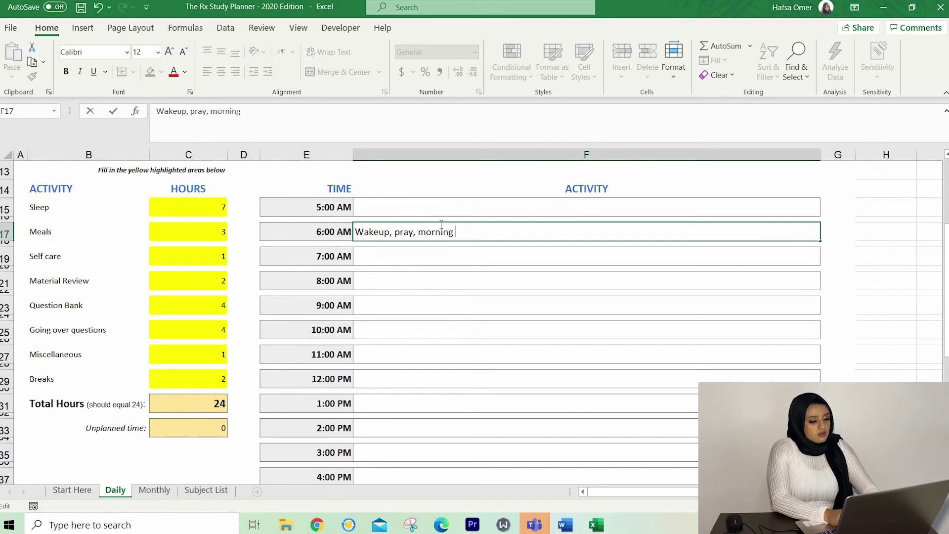
text(yoga)
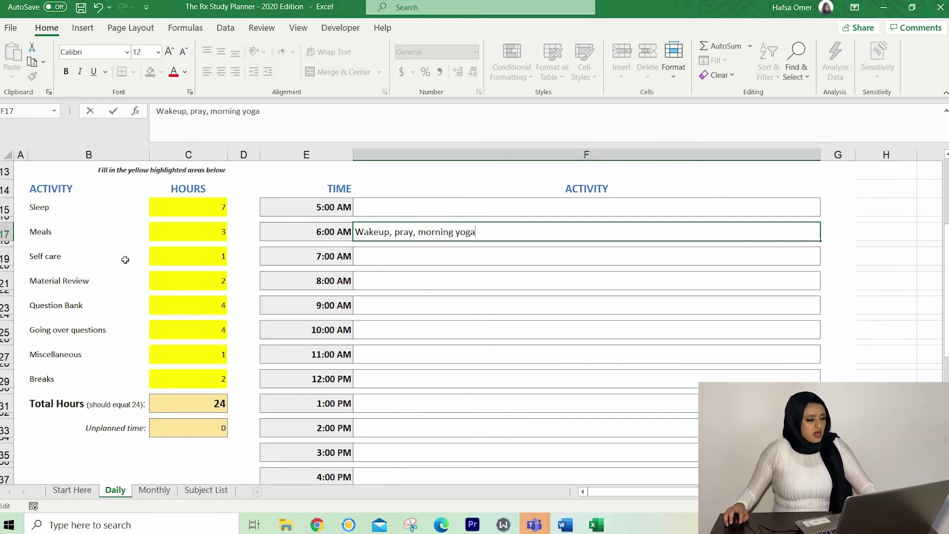
click(222, 256)
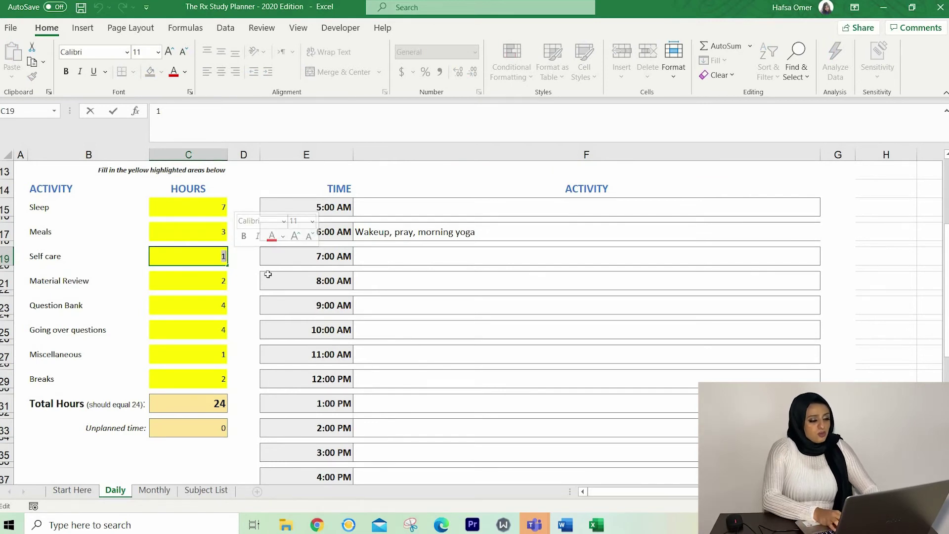
- Set Self care to 2.5, Material Review to 1 and Miscellaneous to 0.5 hours
text(2.5)
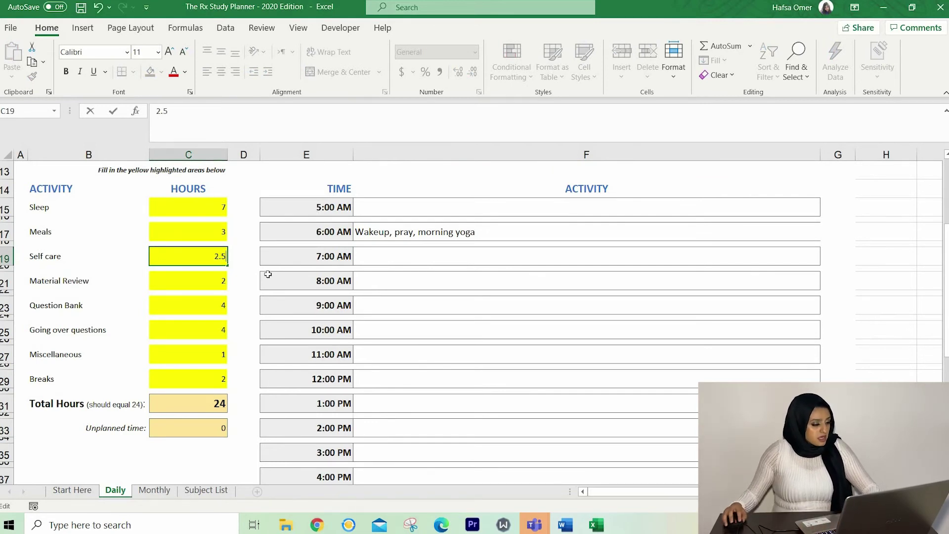
click(216, 363)
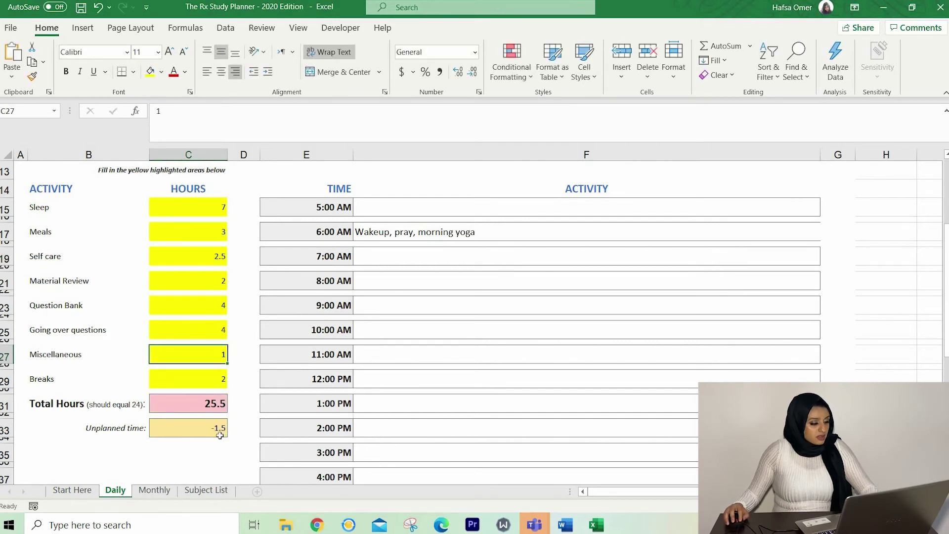
click(216, 302)
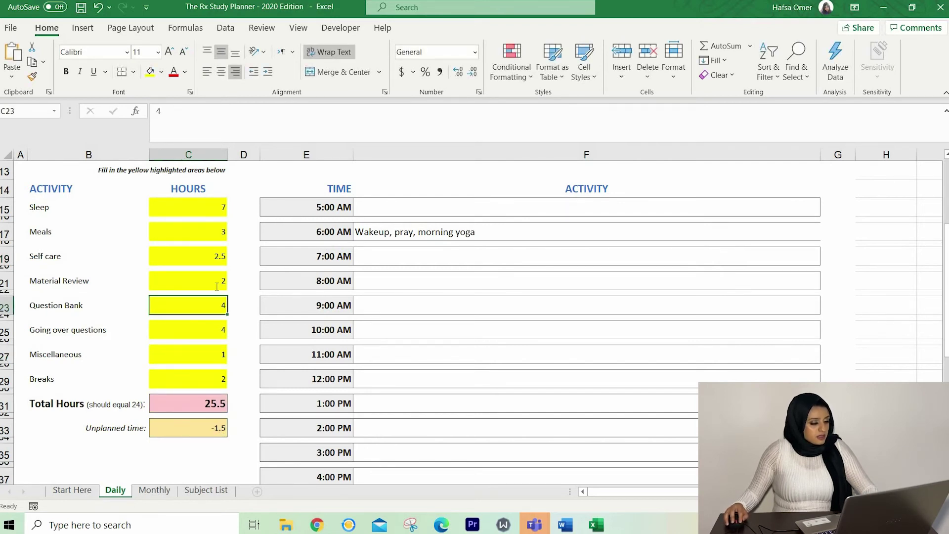
double_click(216, 282)
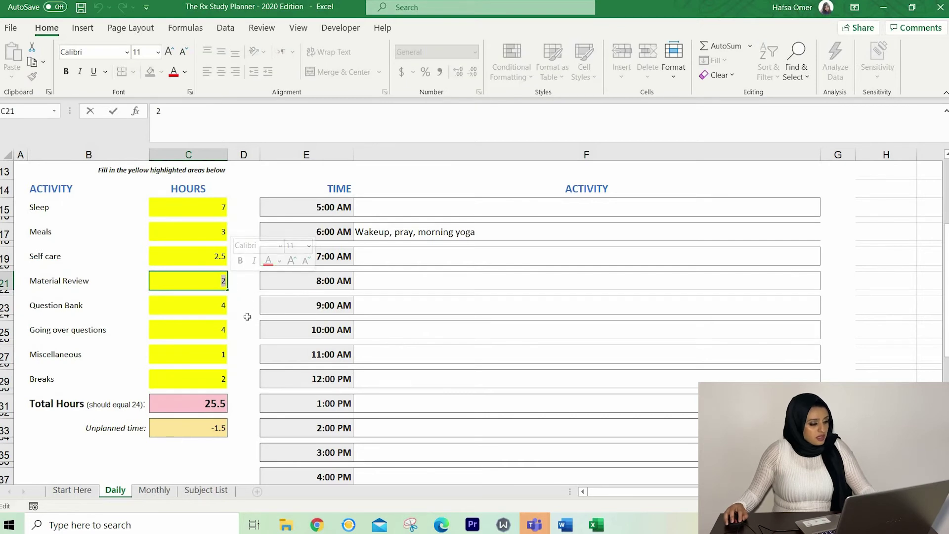
key(BackSpace)
text(1)
key(Return)
click(209, 330)
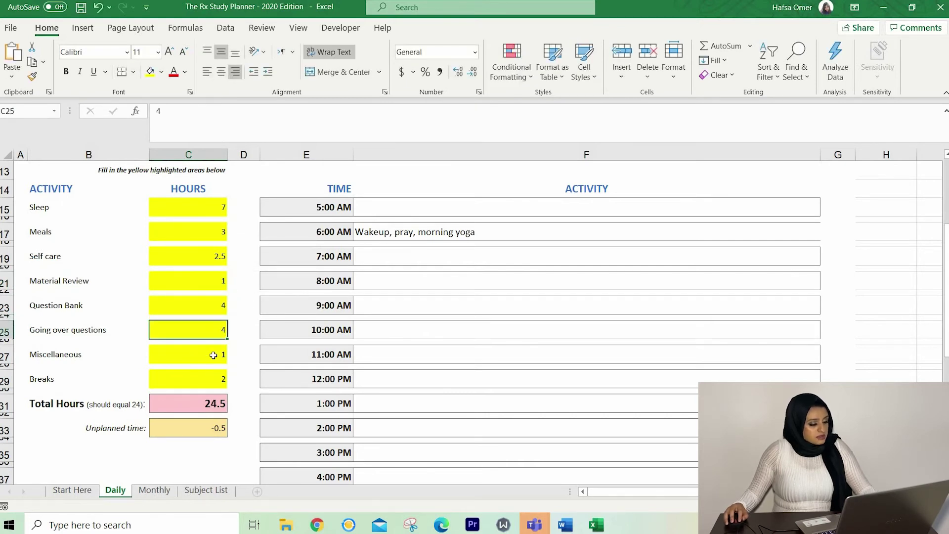
click(219, 356)
double_click(223, 356)
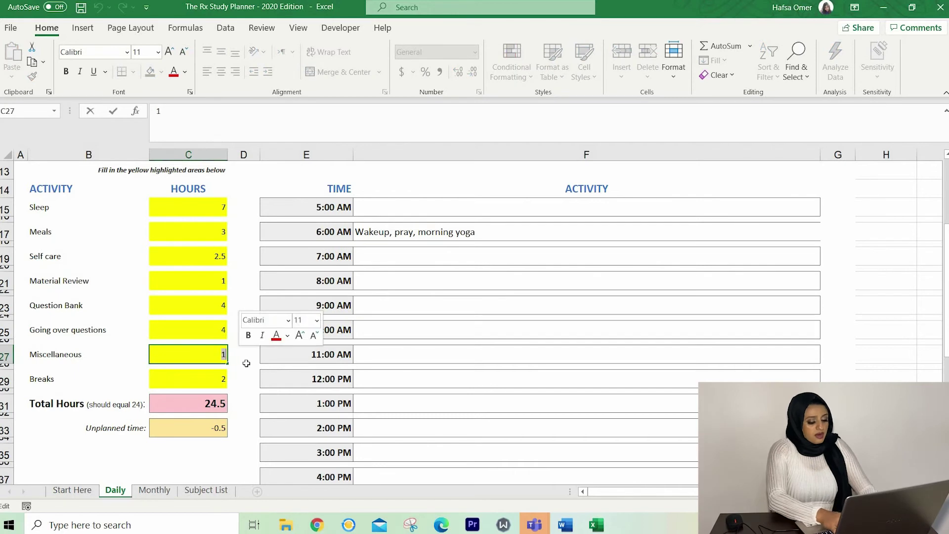
text(0.5)
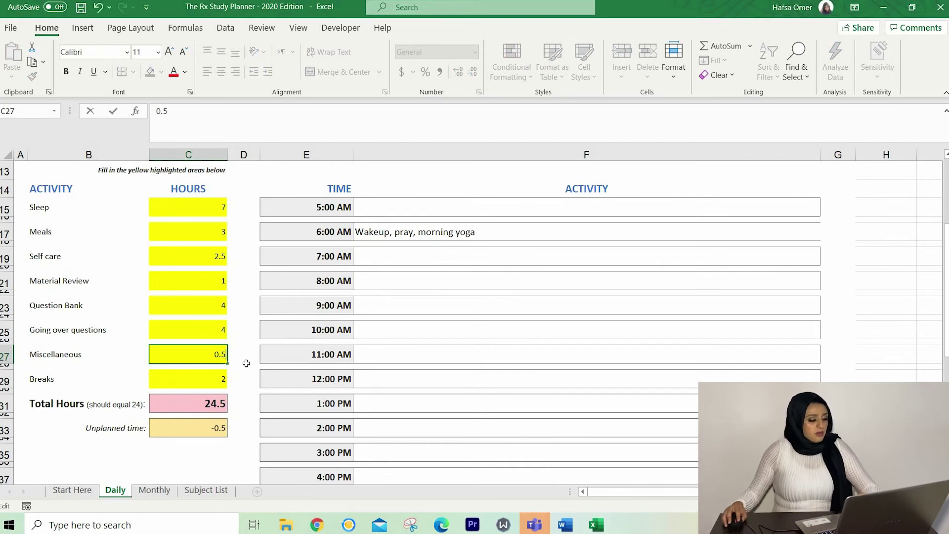
key(Tab)
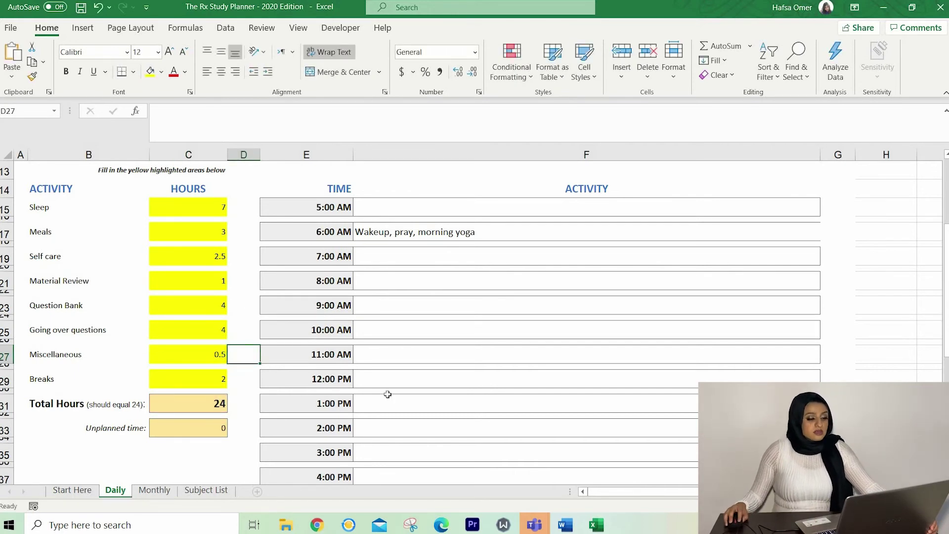
- Enter brekky at 7:00 AM and QB at 8:00 AM
double_click(420, 257)
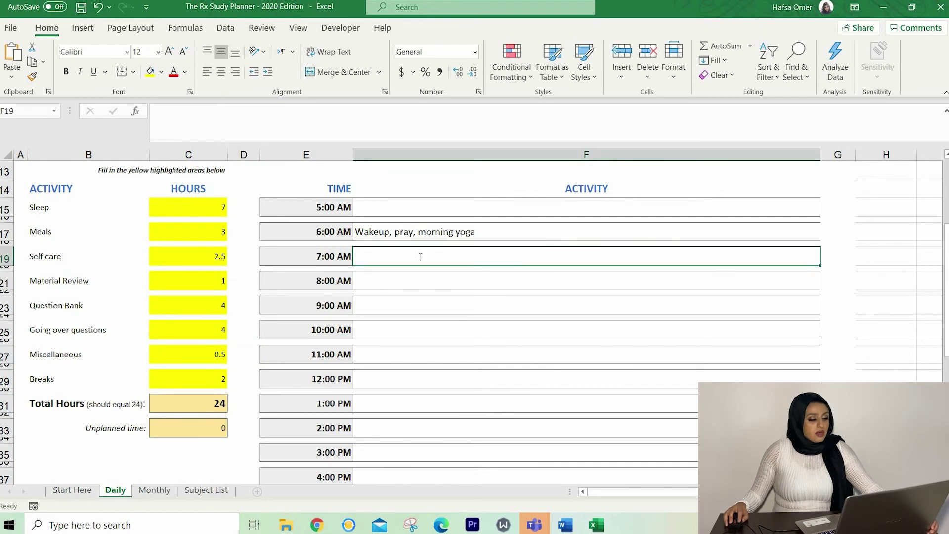
key(Return)
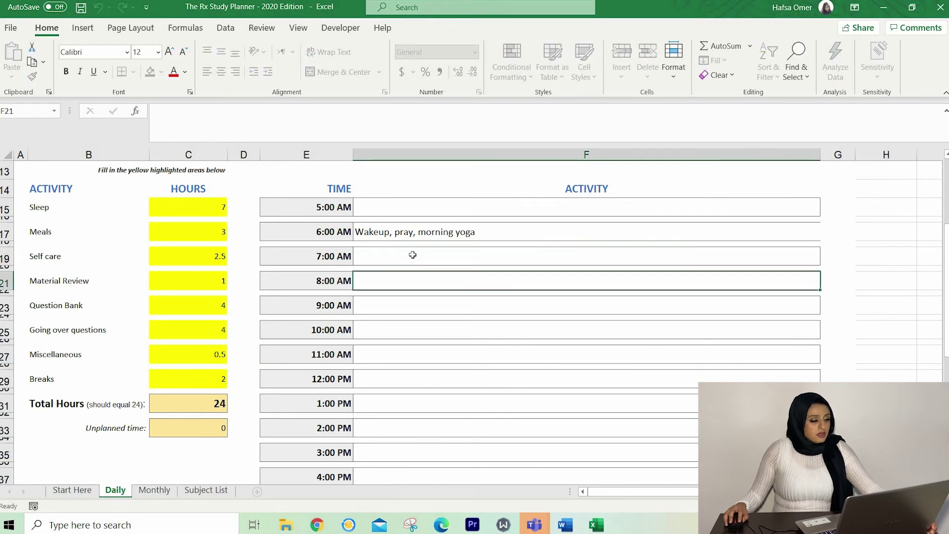
click(412, 254)
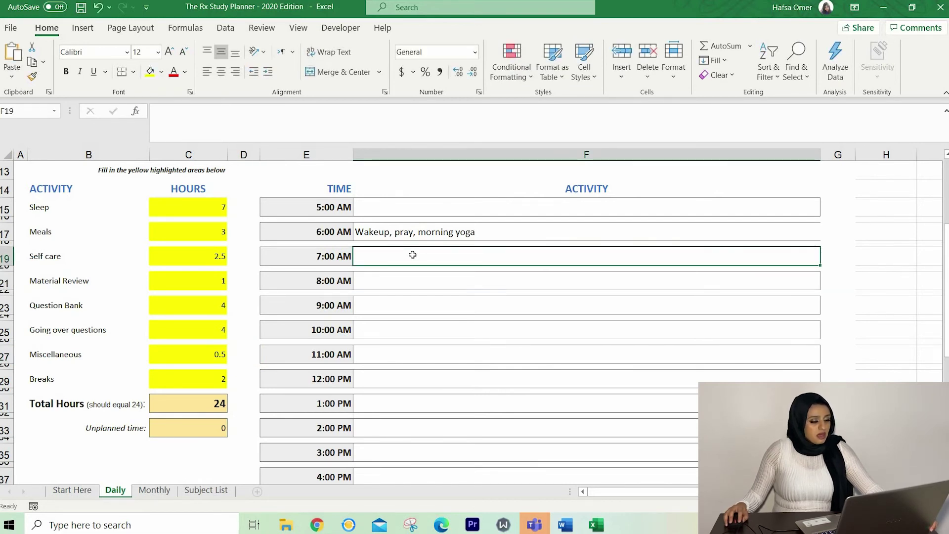
key(BackSpace)
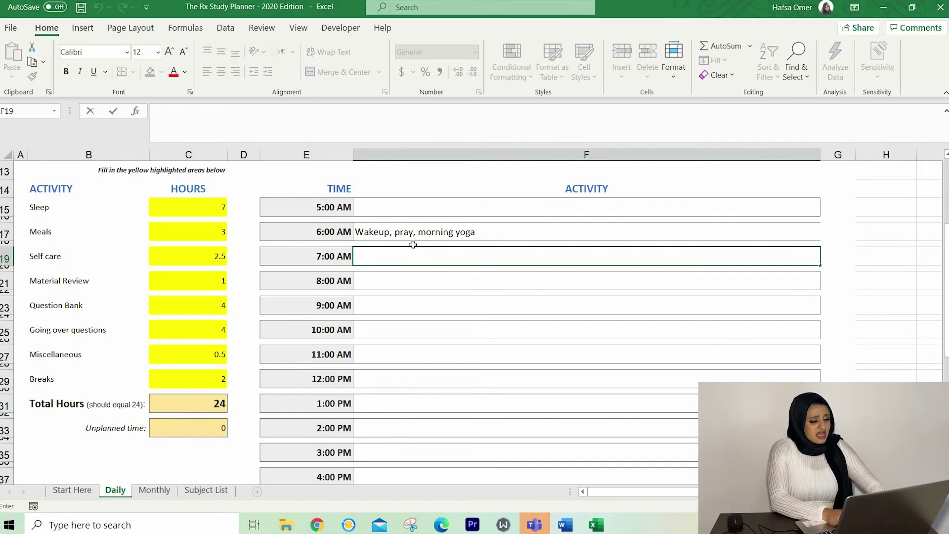
text(brekky)
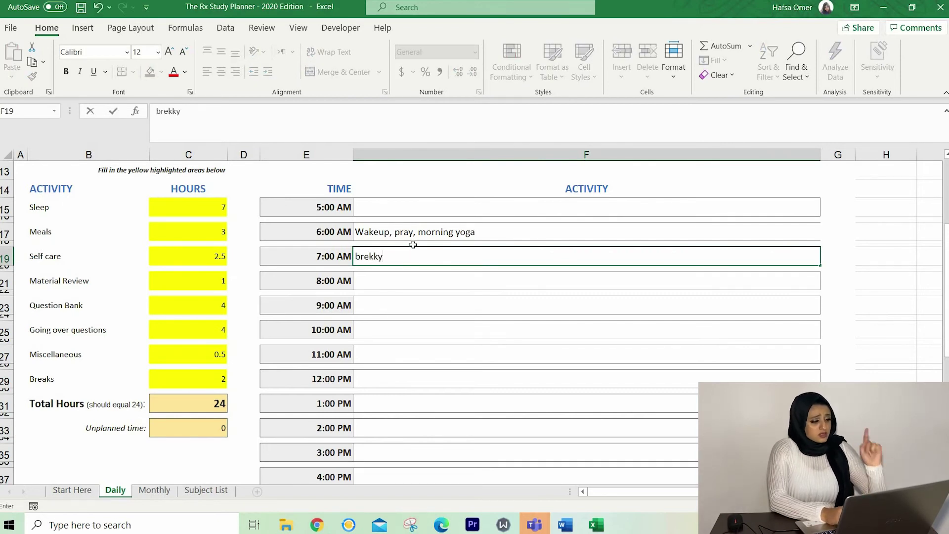
click(379, 278)
key(BackSpace)
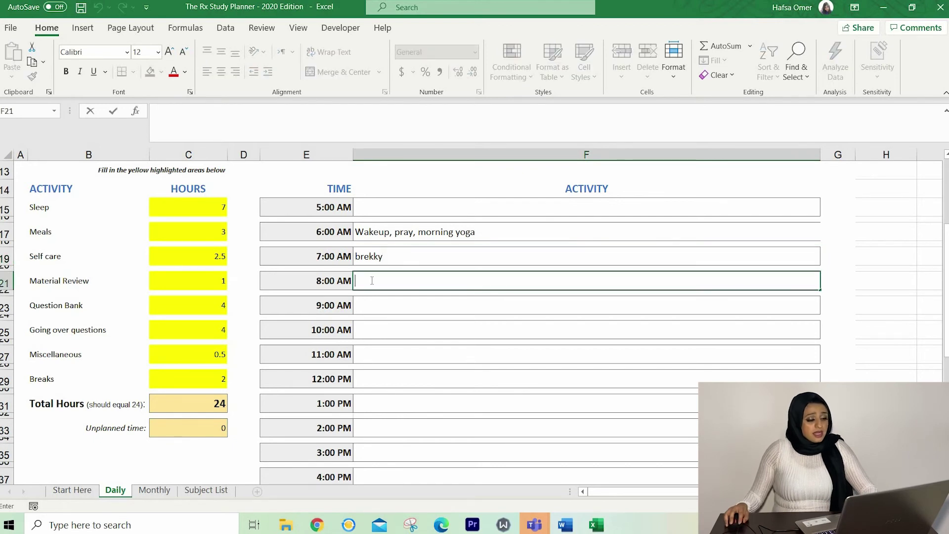
click(372, 280)
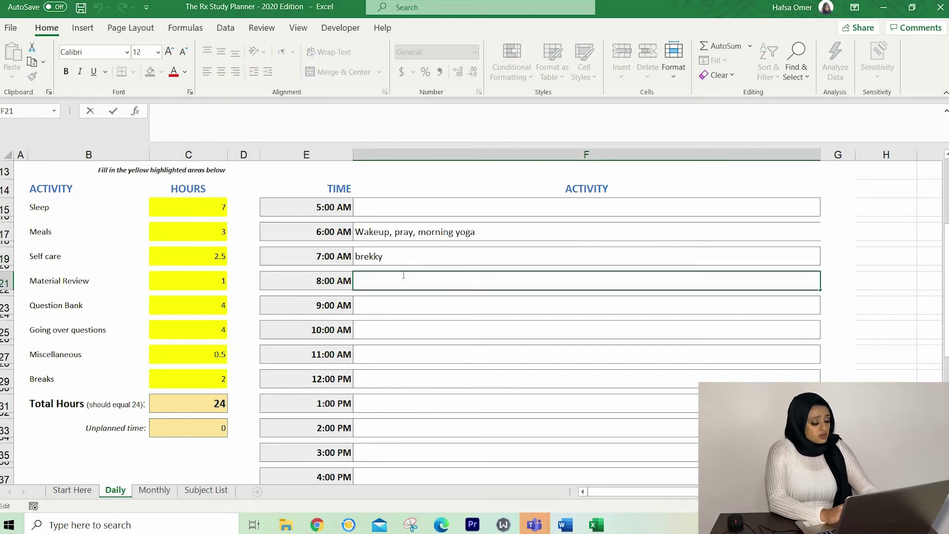
text(QB)
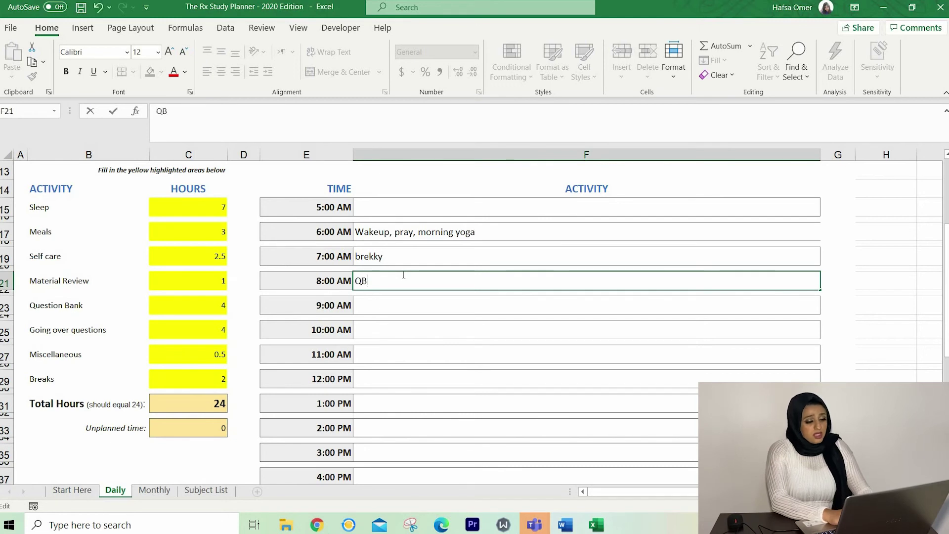
click(370, 302)
- Fill 9:00–12:00 with 'Over questions - apple', QB, GOQ and Lunch
text(Over que)
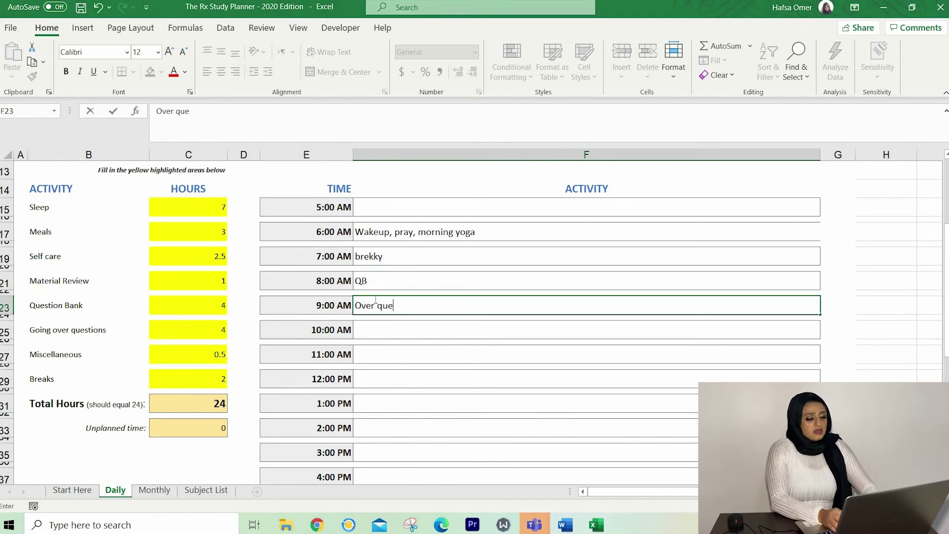
text(stions - apple)
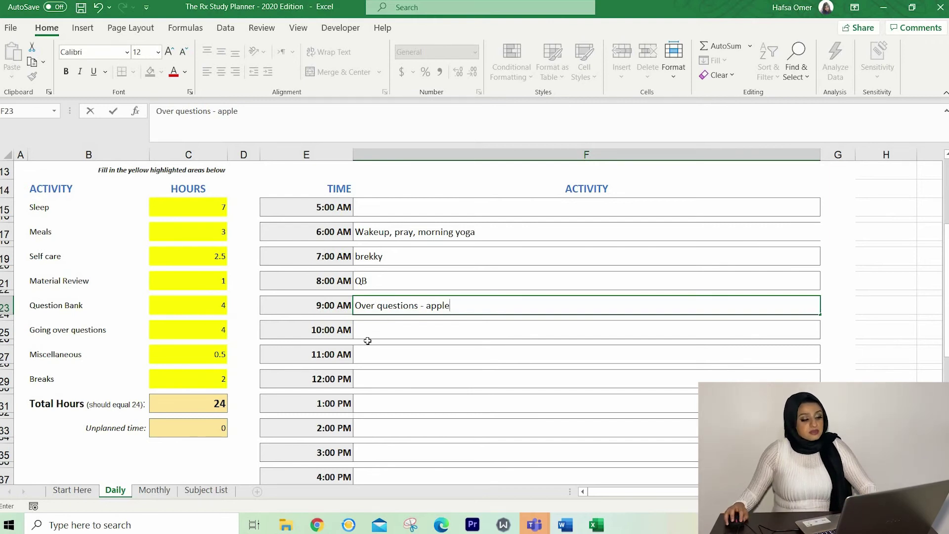
key(Return)
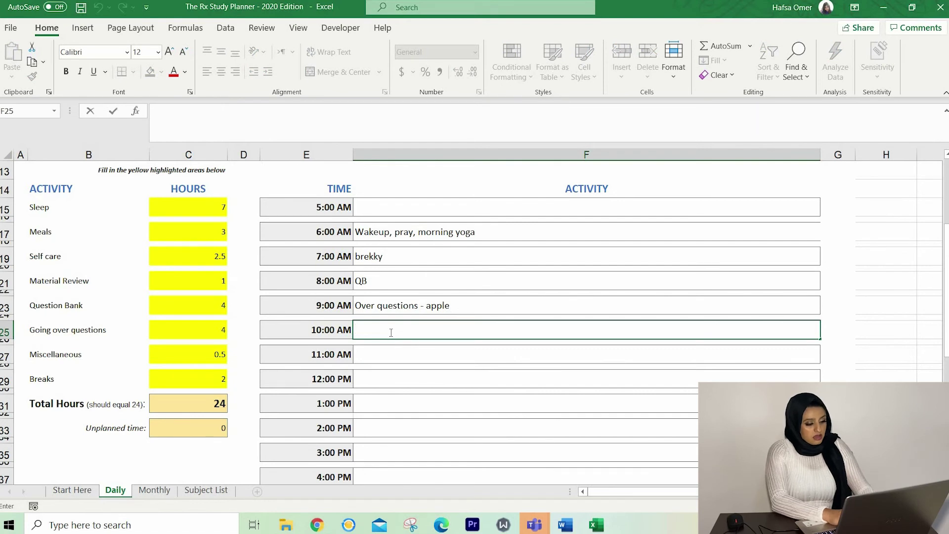
text(QB)
key(Return)
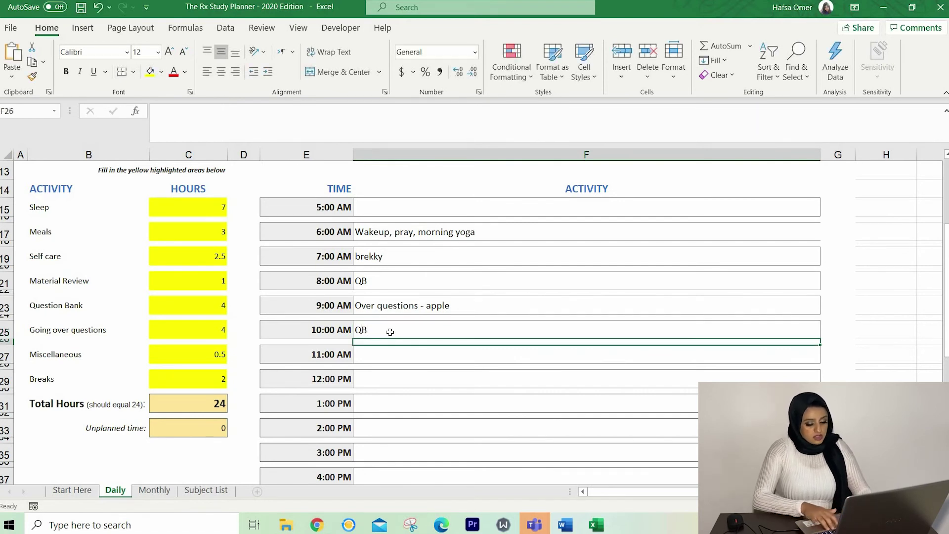
key(Down)
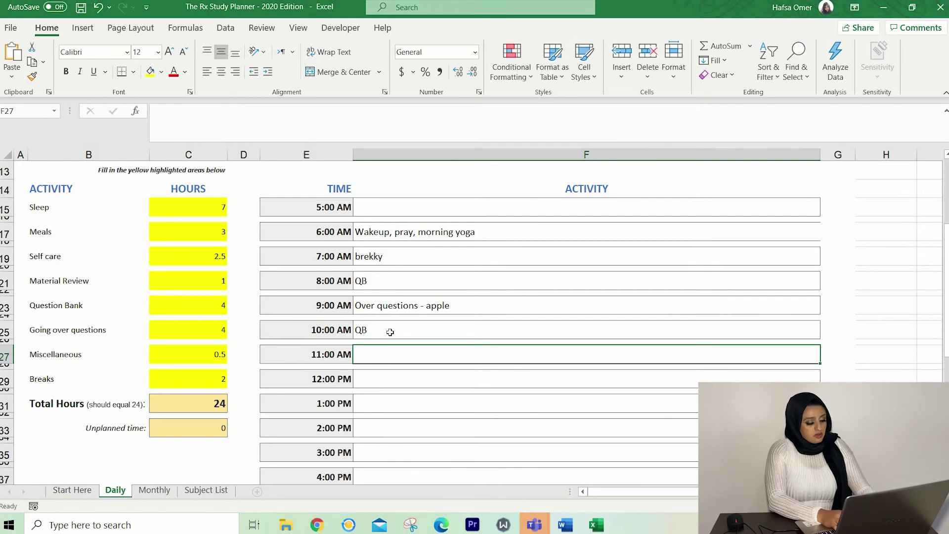
text(GOQ)
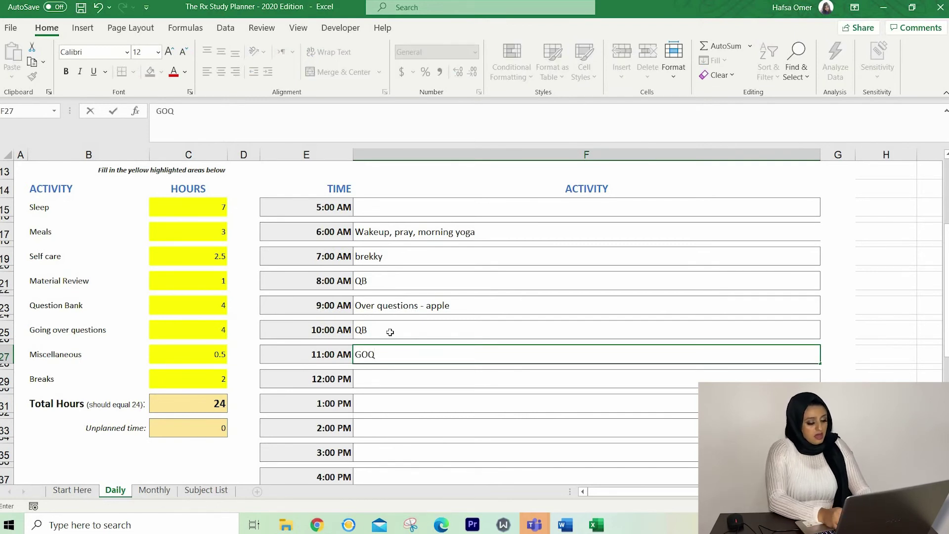
key(Return)
key(Return)
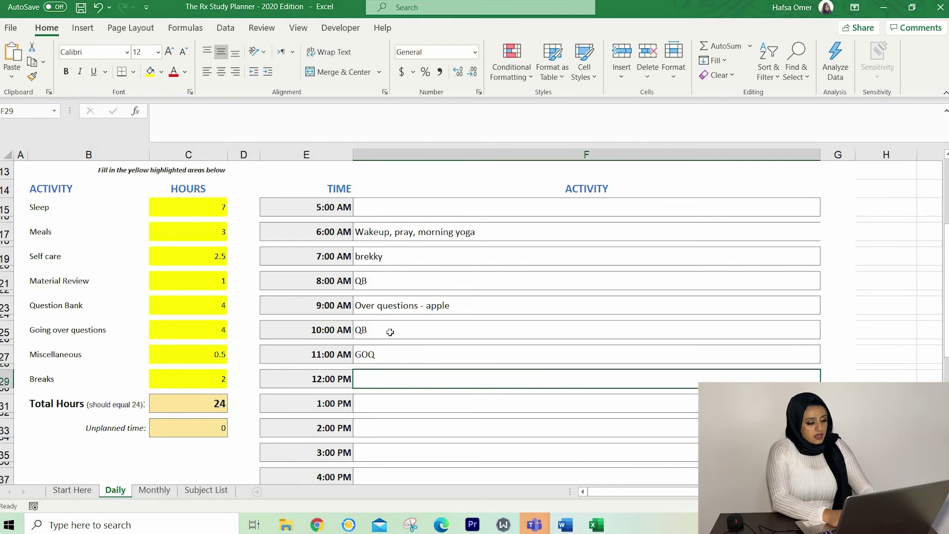
text(Lunch)
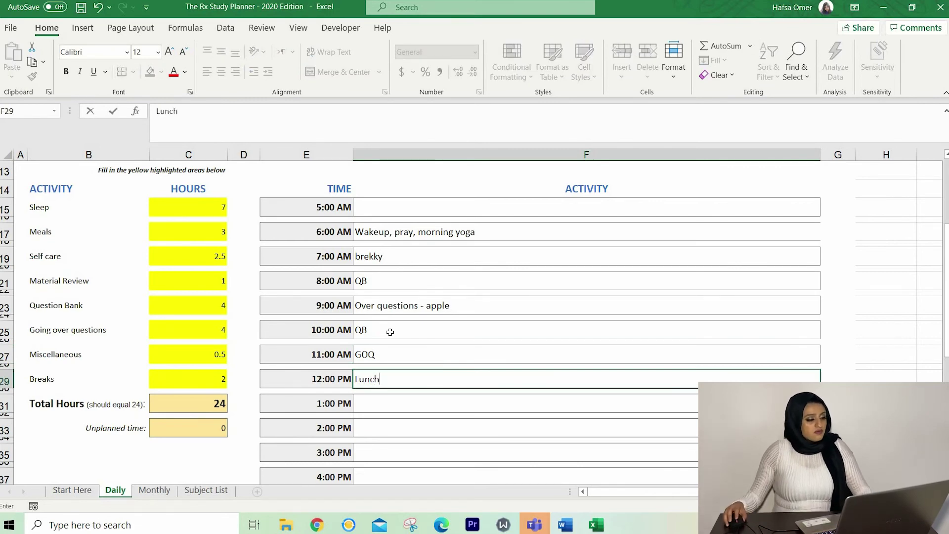
scroll(390, 421, down, 2)
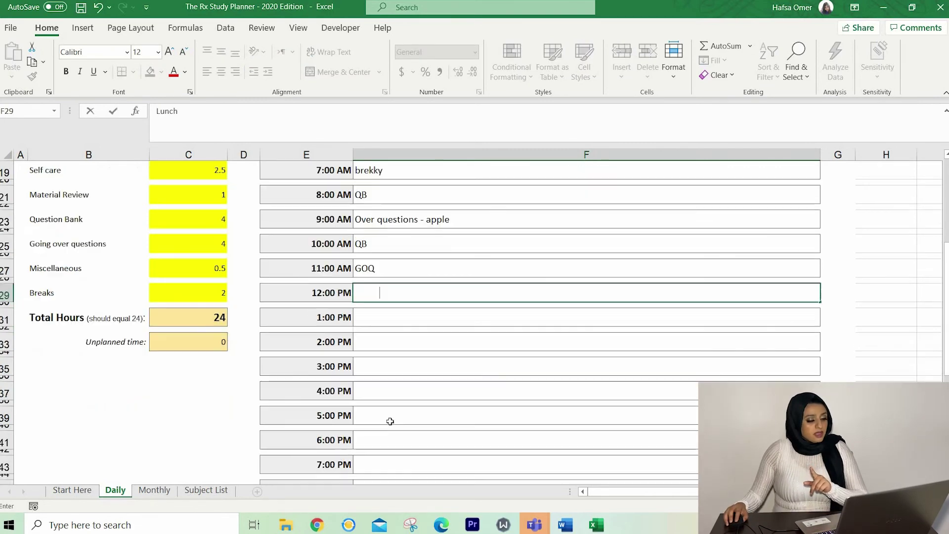
- Confirm Lunch at 12:00 PM, then fill 1:00–4:00 PM with QB, GOQ, QB, GOQ
key(Return)
scroll(388, 419, up, 2)
double_click(388, 402)
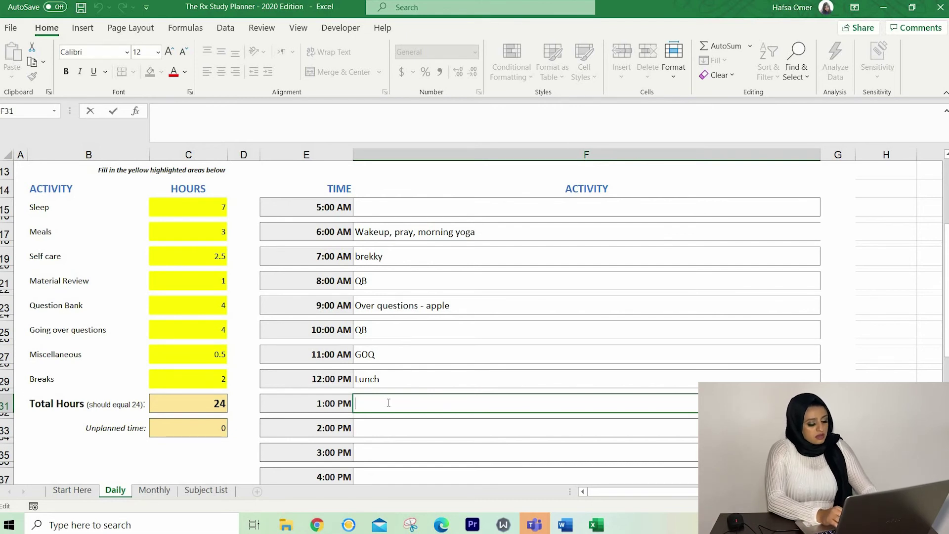
text(QB)
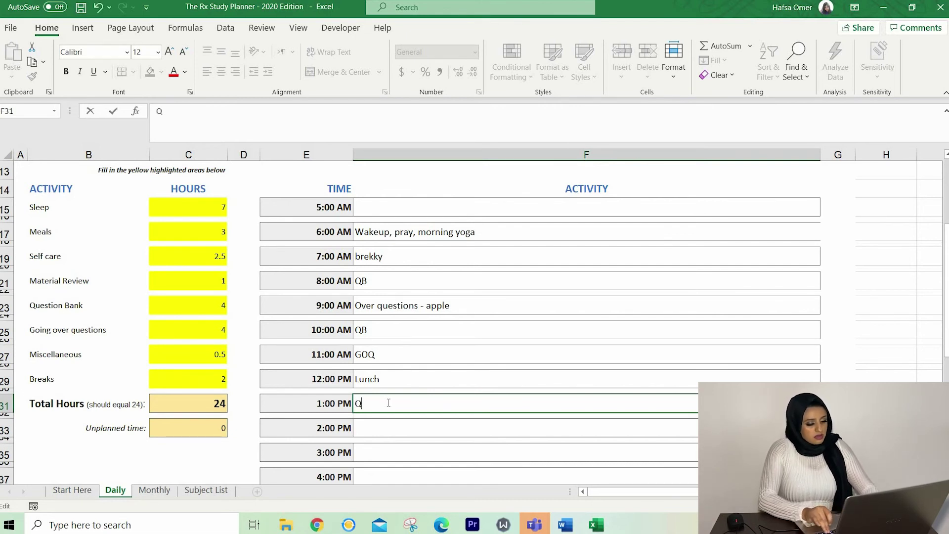
click(403, 426)
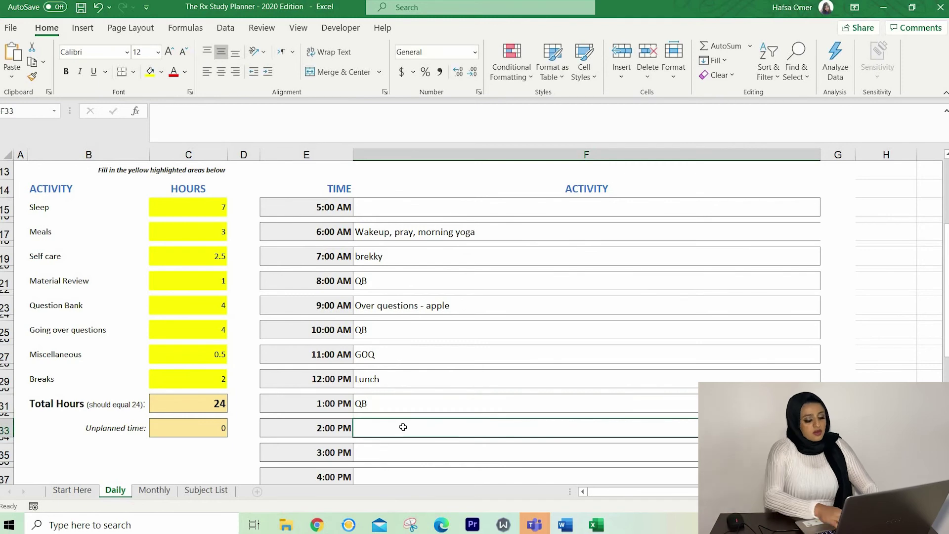
text(GOQ)
click(379, 449)
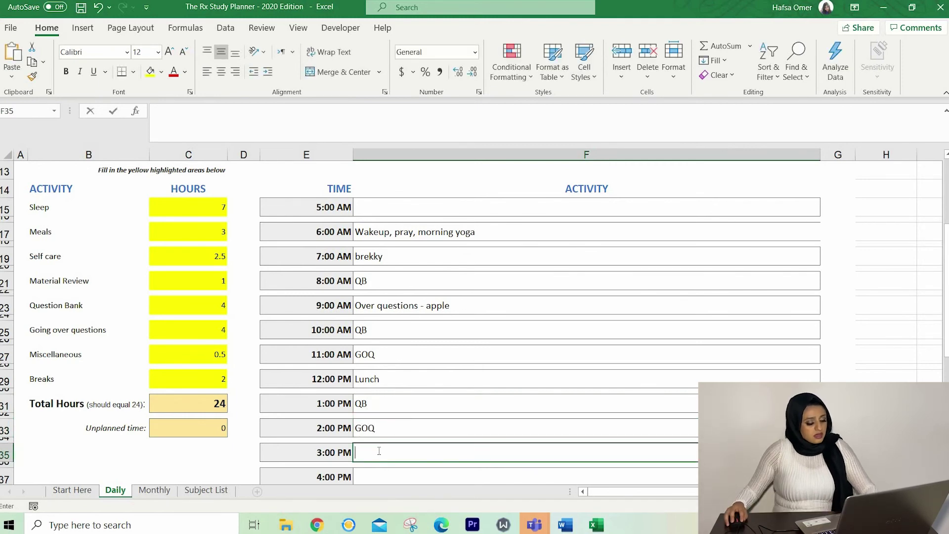
text(QB)
click(413, 470)
text(GOQ)
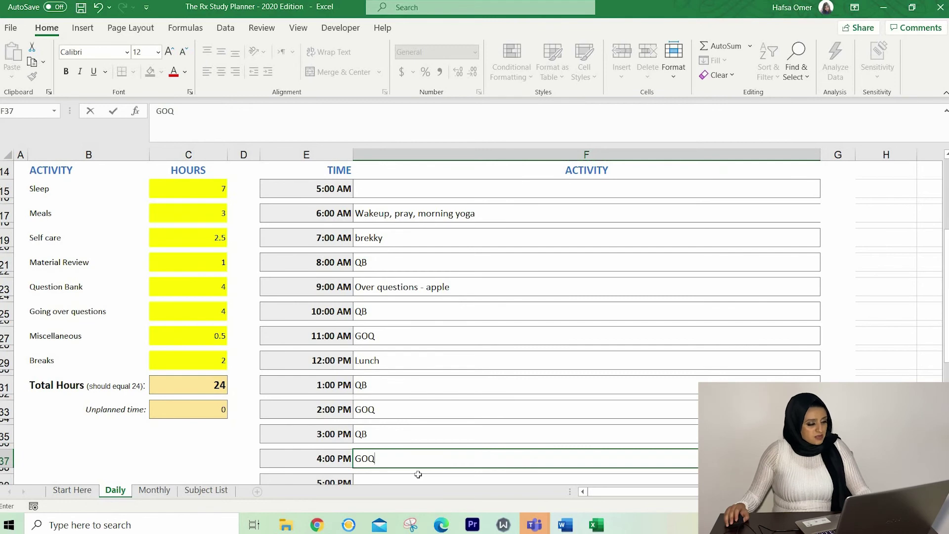
- Change the 3:00 PM entry to 'QB - snack' and enter Material review at 5:00 PM
scroll(418, 475, down, 1)
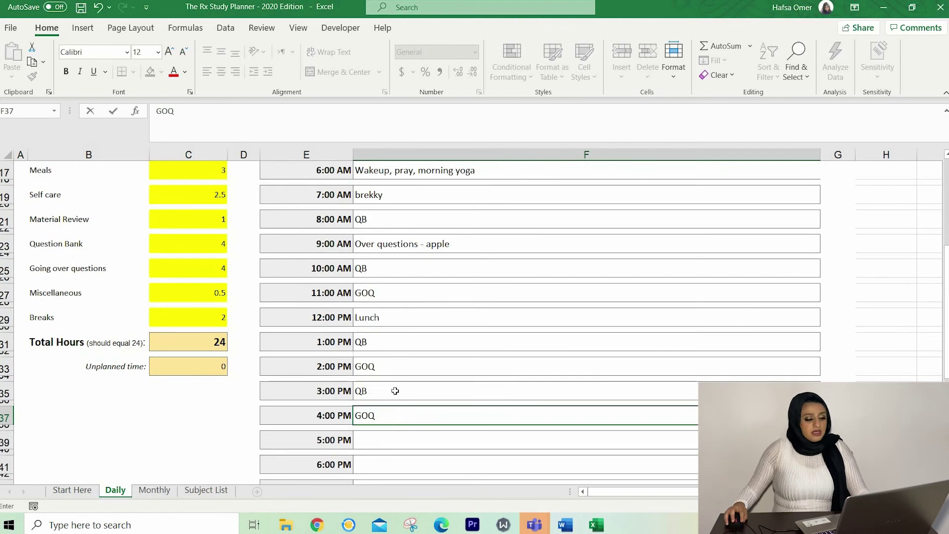
double_click(407, 388)
text(- )
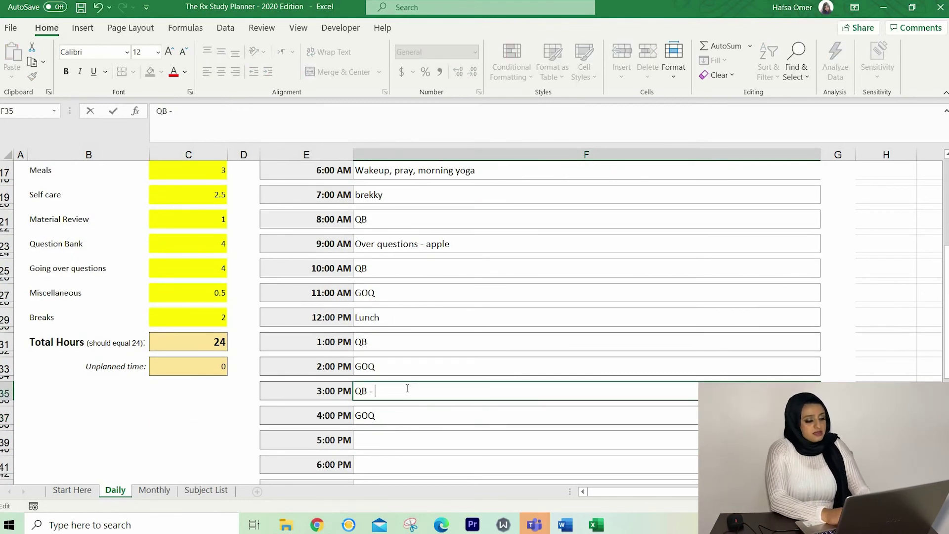
text(snack)
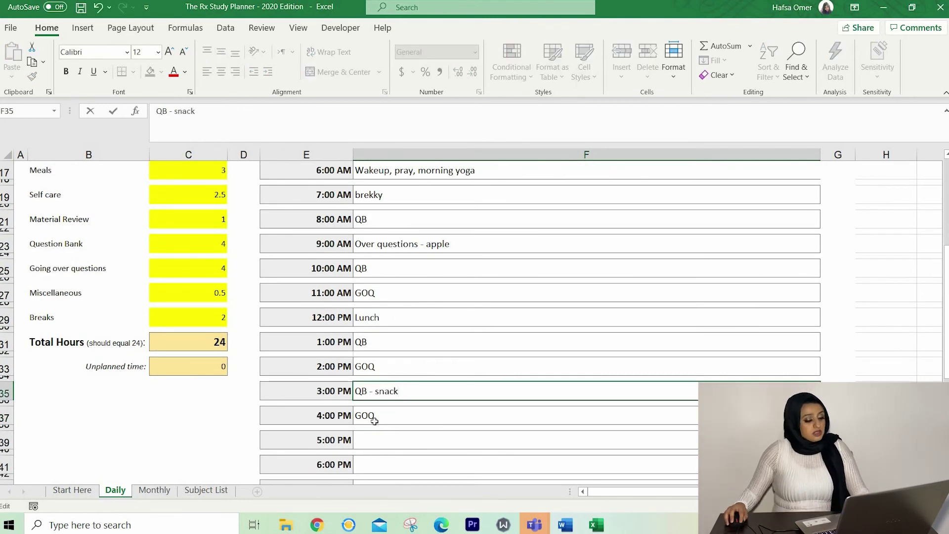
click(374, 432)
text(Materi)
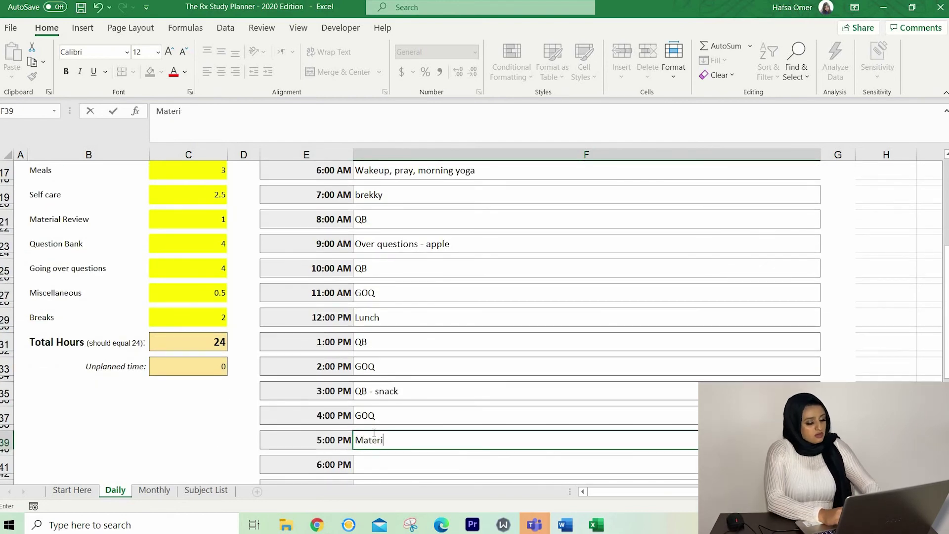
text(al review)
- Enter Dinner at 6:00 PM, Exercise at 7:00 PM and Shower at 8:00 PM
scroll(378, 410, down, 2)
double_click(385, 390)
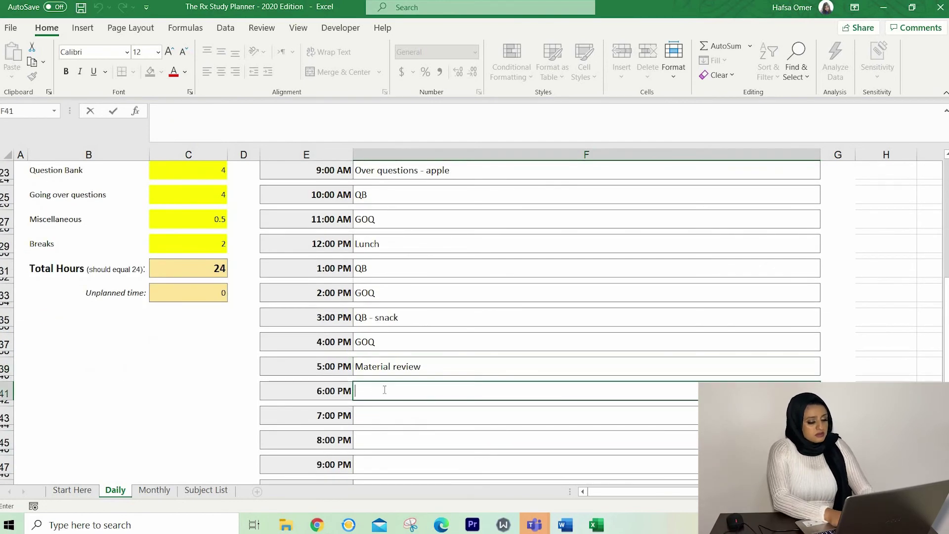
text(Dinner)
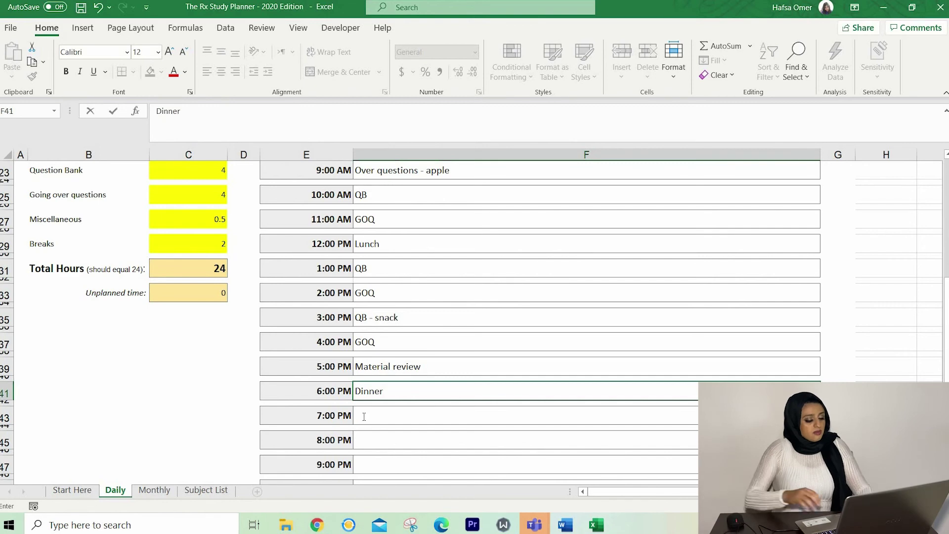
click(364, 416)
text(Exe)
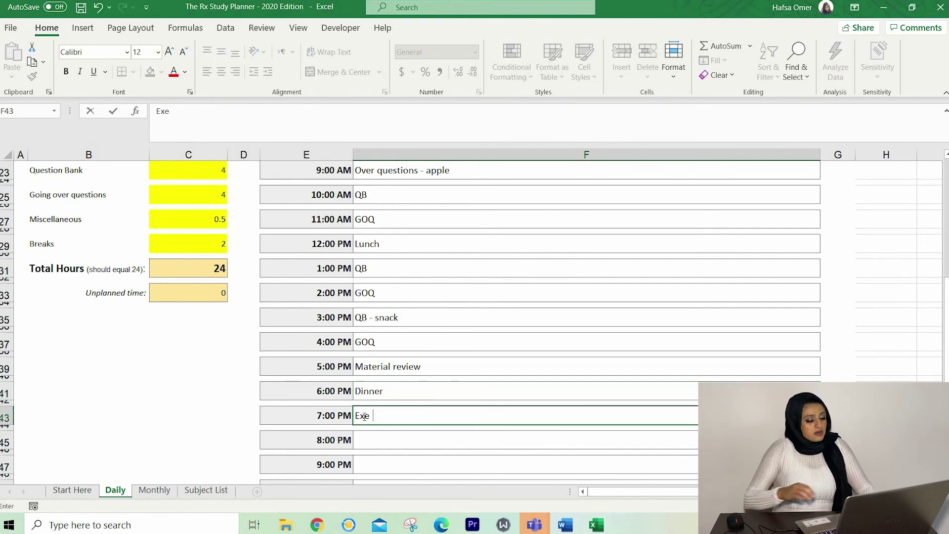
text(rcise)
scroll(296, 425, up, 3)
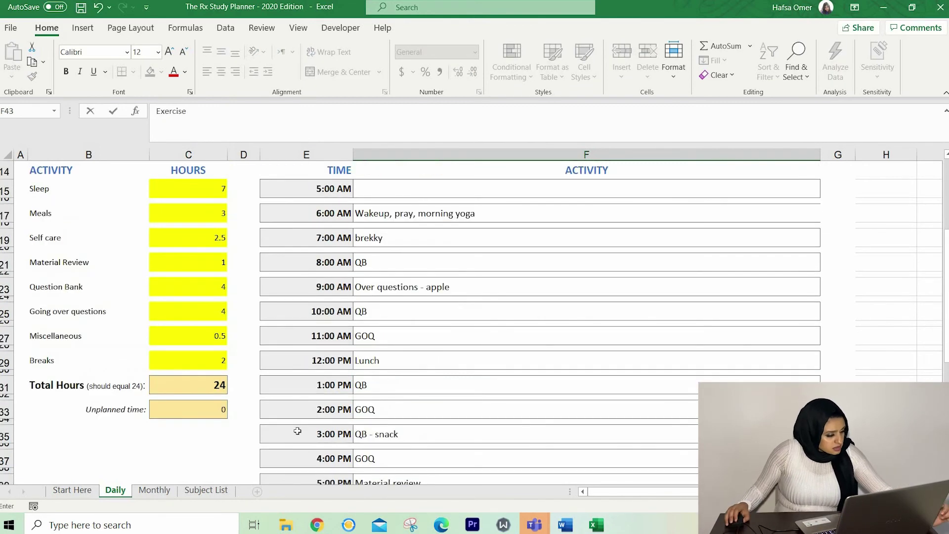
scroll(318, 433, down, 5)
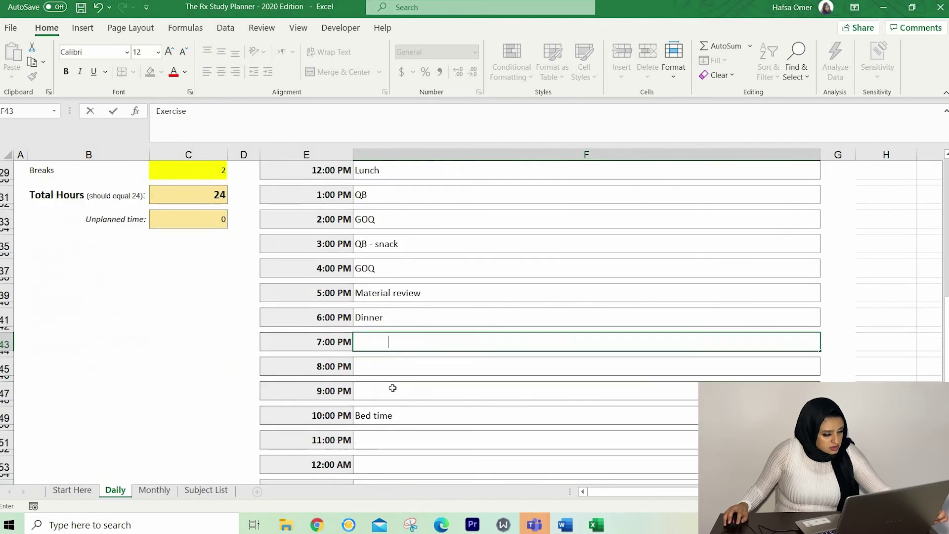
click(390, 365)
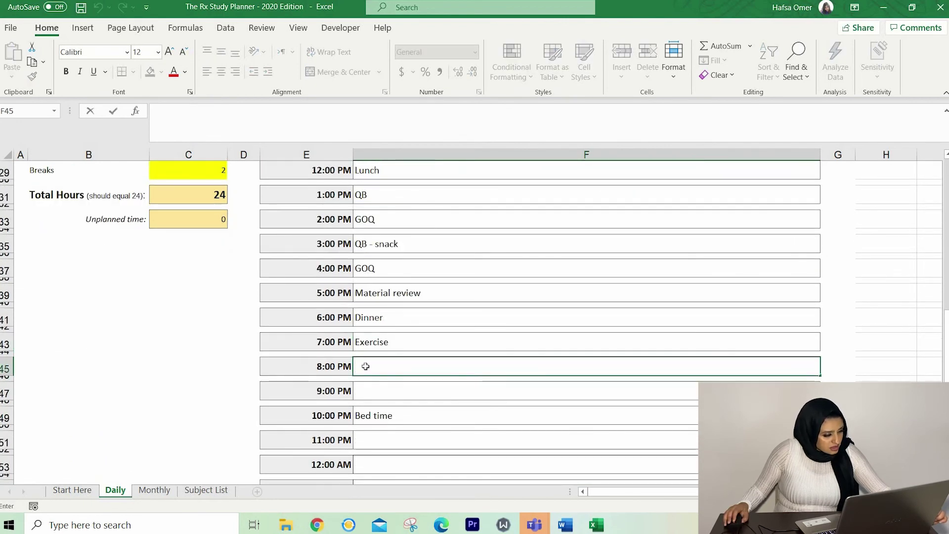
scroll(365, 365, up, 6)
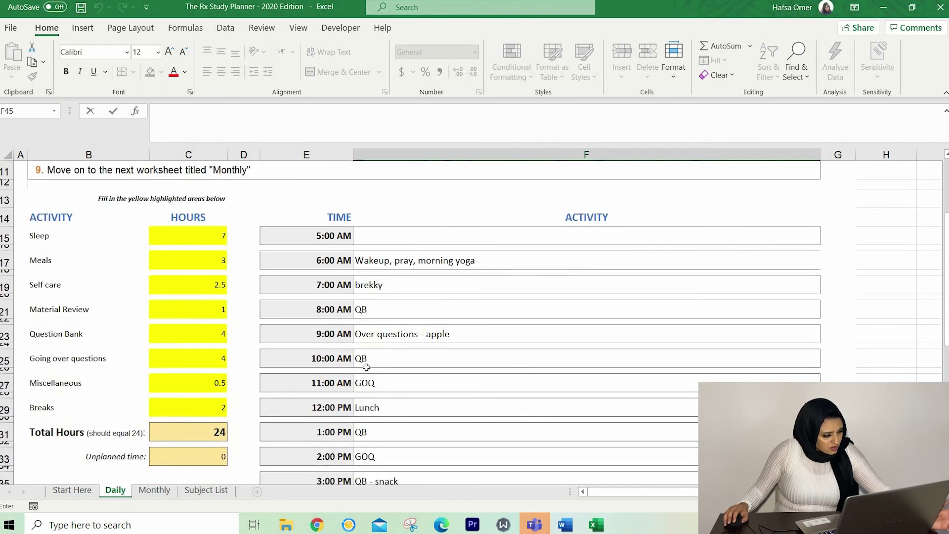
scroll(366, 366, down, 5)
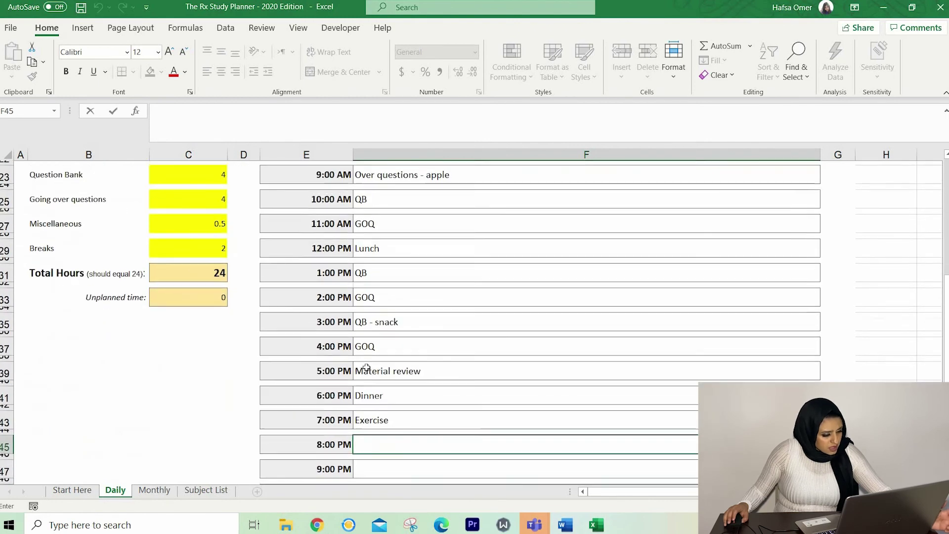
scroll(367, 367, up, 3)
scroll(366, 367, down, 3)
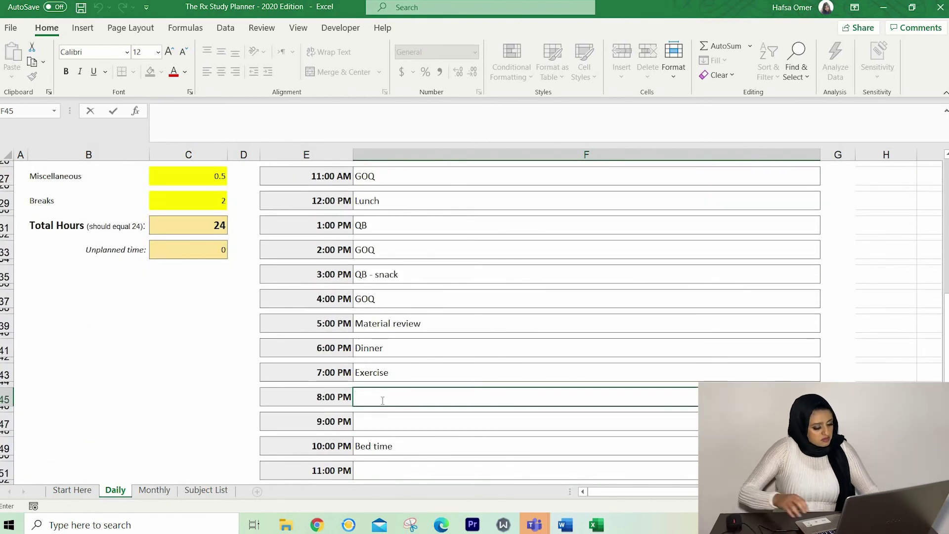
text(Shower)
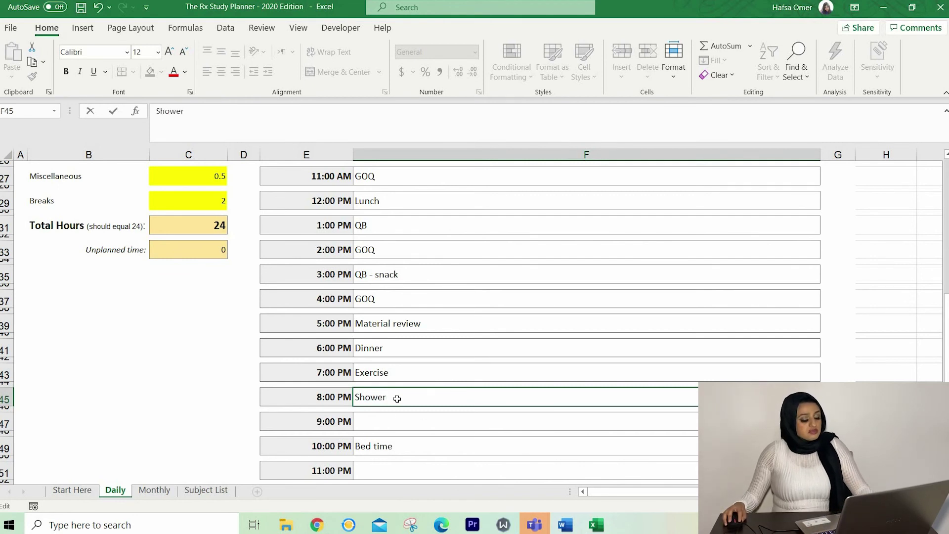
click(387, 425)
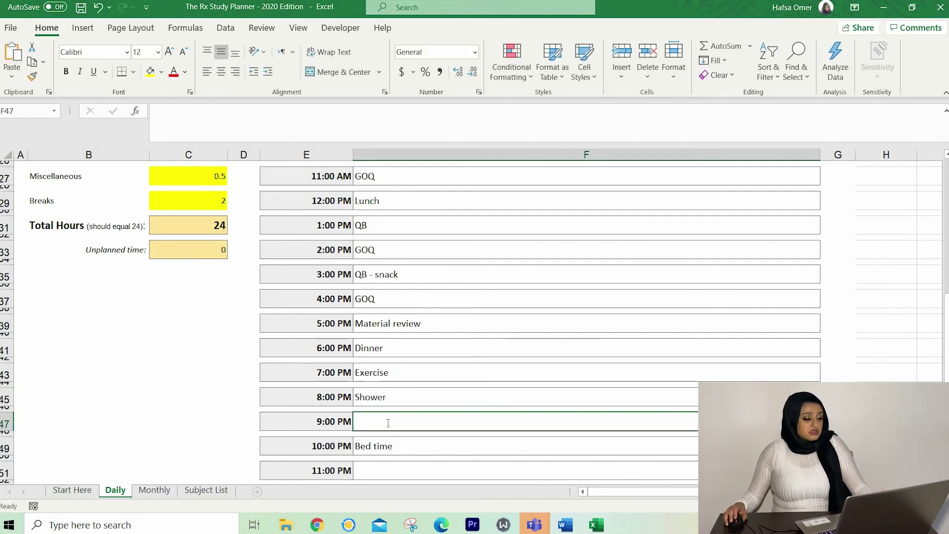
scroll(246, 334, up, 4)
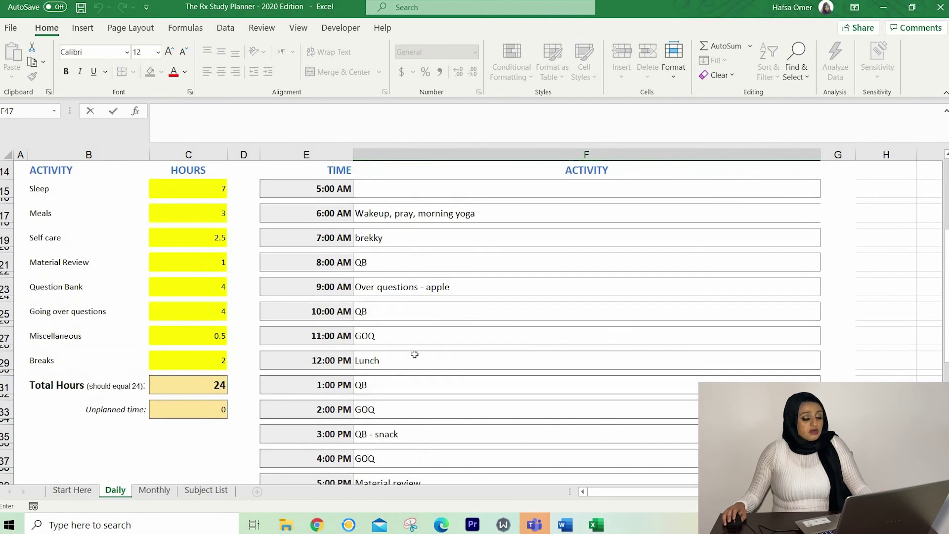
scroll(417, 366, down, 5)
scroll(422, 378, up, 5)
scroll(421, 379, up, 4)
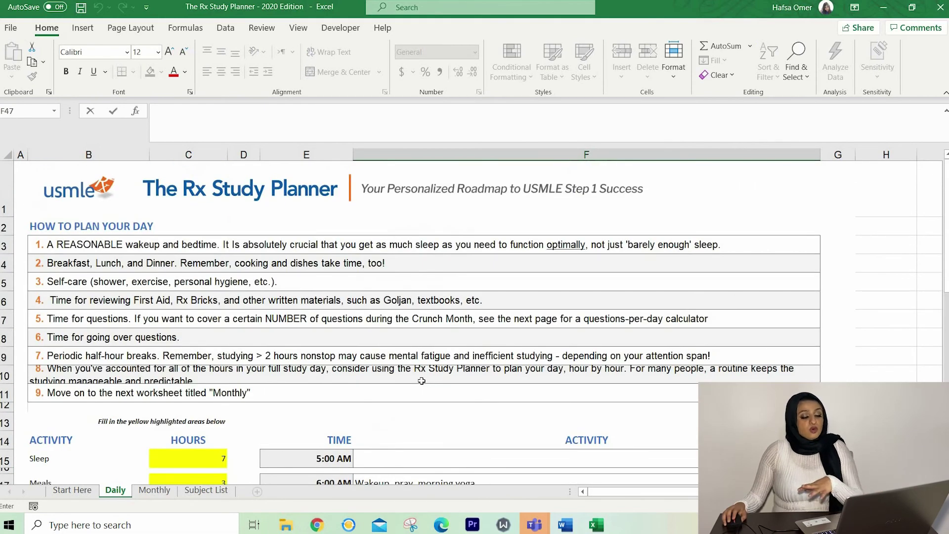
scroll(423, 370, down, 4)
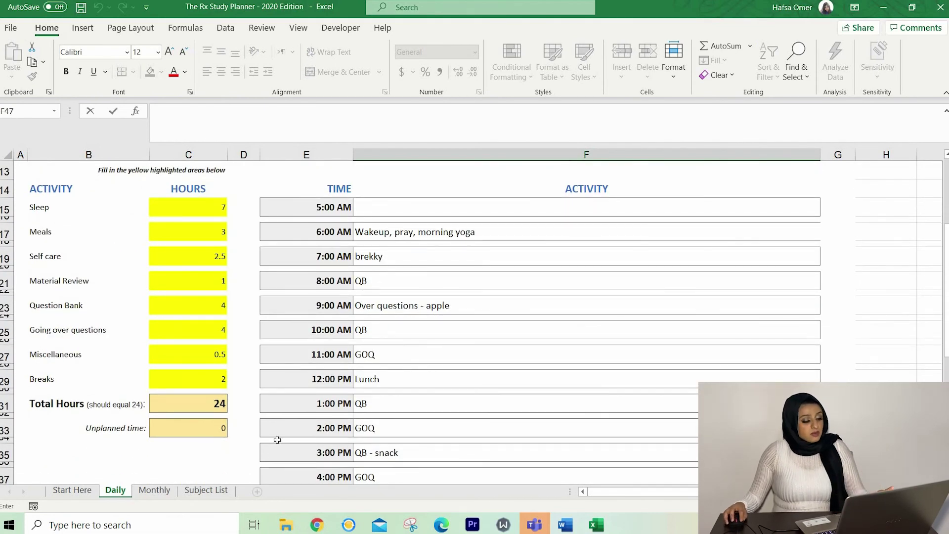
- On the Subject List sheet, show the review-level dropdown for BCHM: Molecular (12 pages)
click(204, 490)
scroll(492, 380, down, 2)
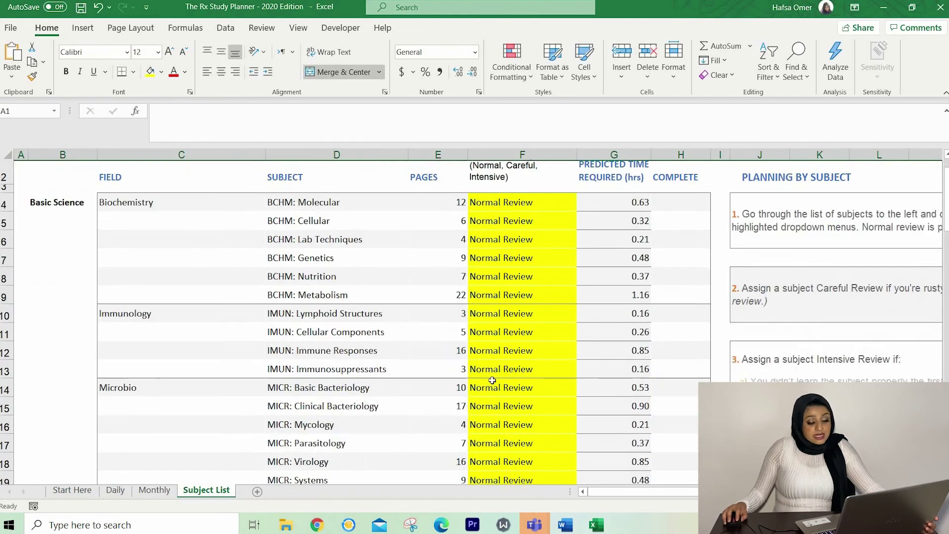
scroll(489, 381, up, 2)
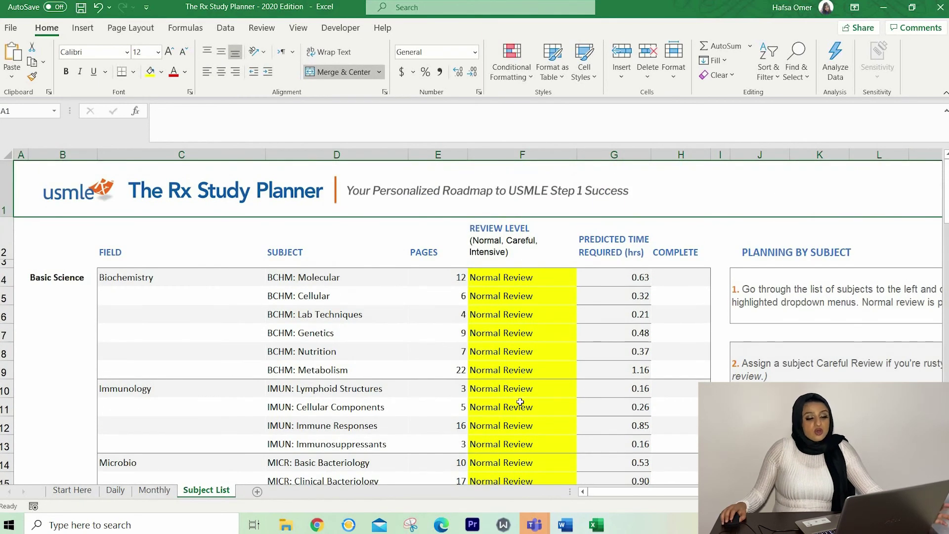
click(342, 276)
click(449, 277)
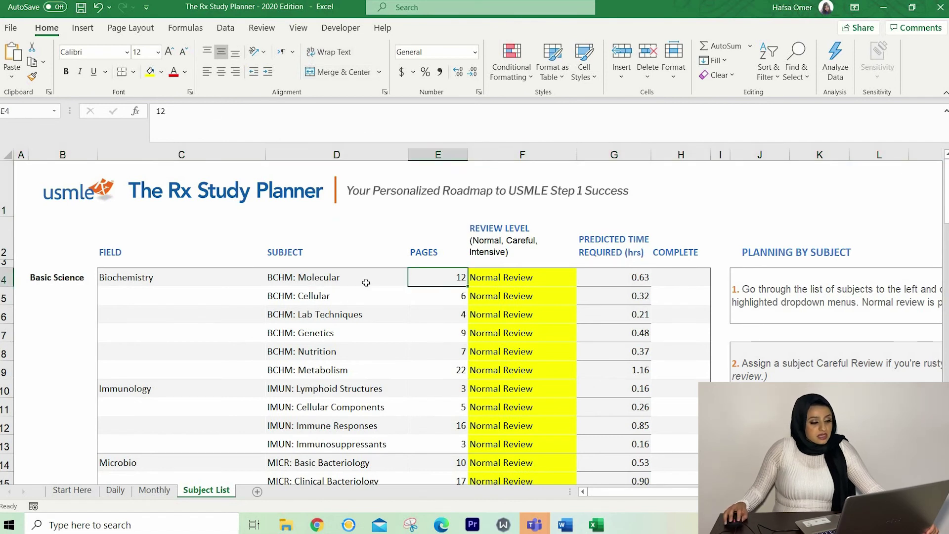
click(367, 282)
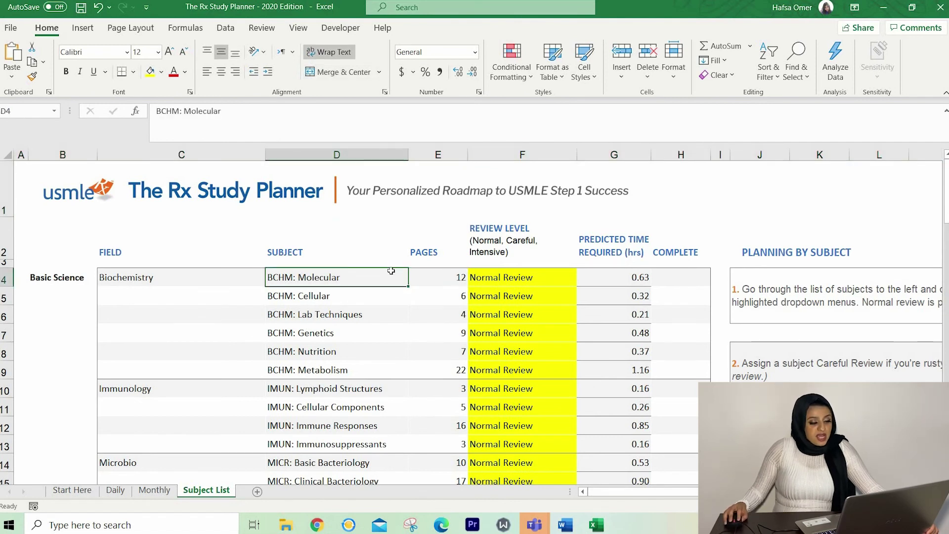
click(444, 278)
scroll(450, 275, down, 2)
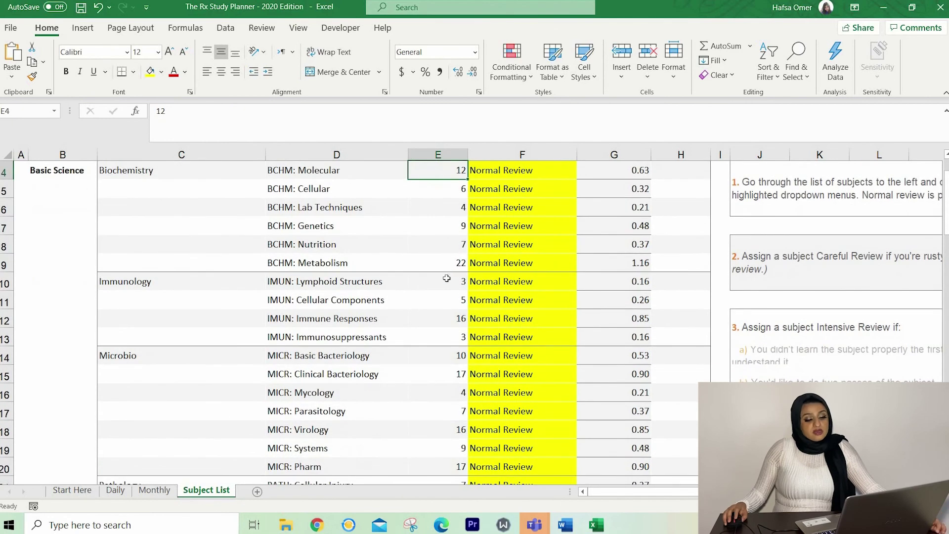
scroll(447, 275, up, 2)
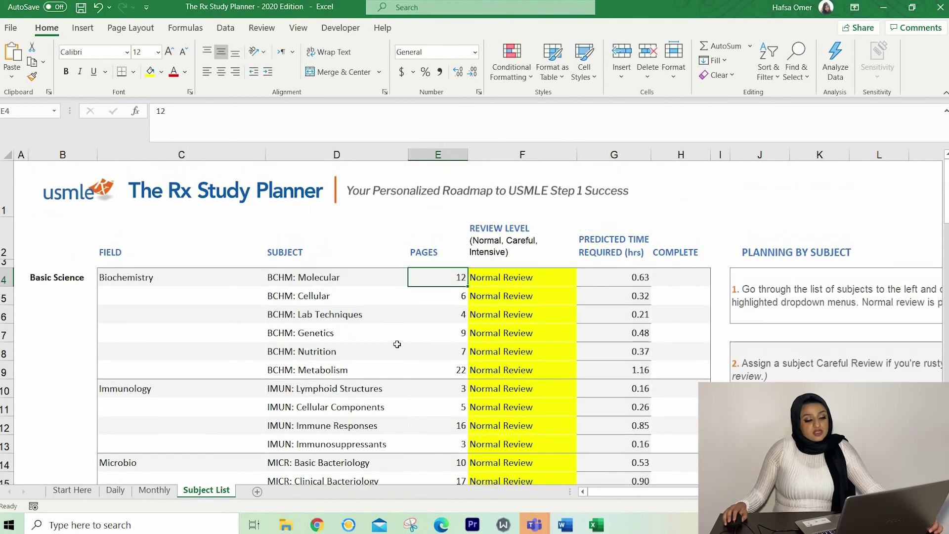
click(316, 281)
click(569, 275)
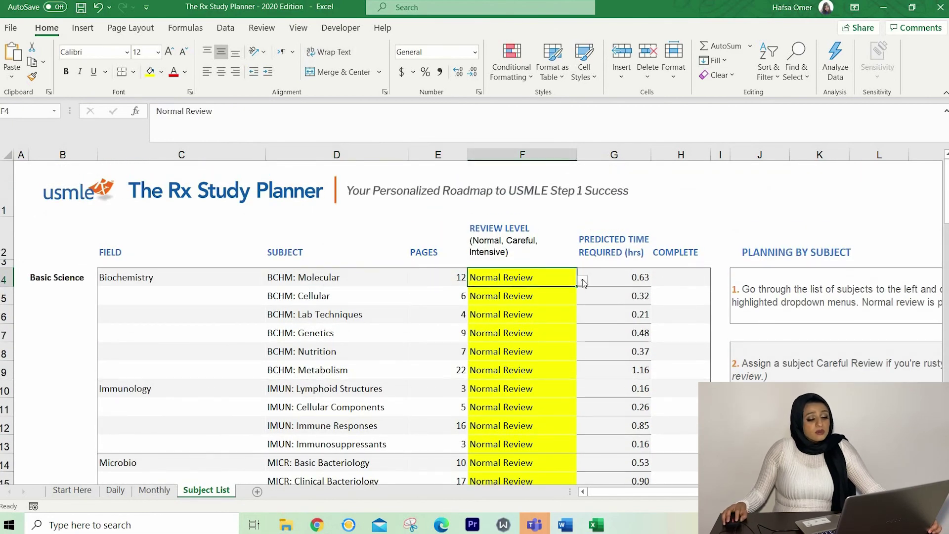
click(583, 280)
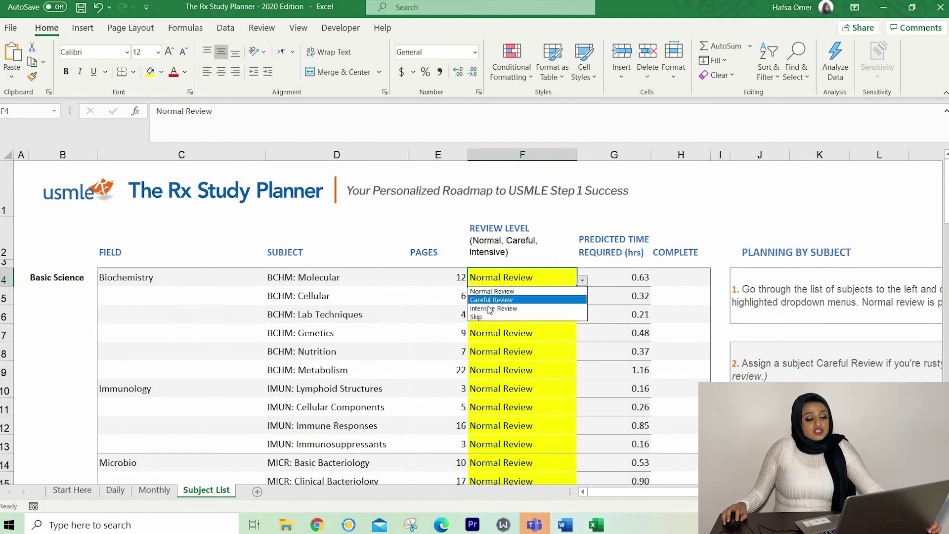
- Choose Intensive Review for BCHM: Molecular, raising its predicted time to 1.24 hours
click(490, 309)
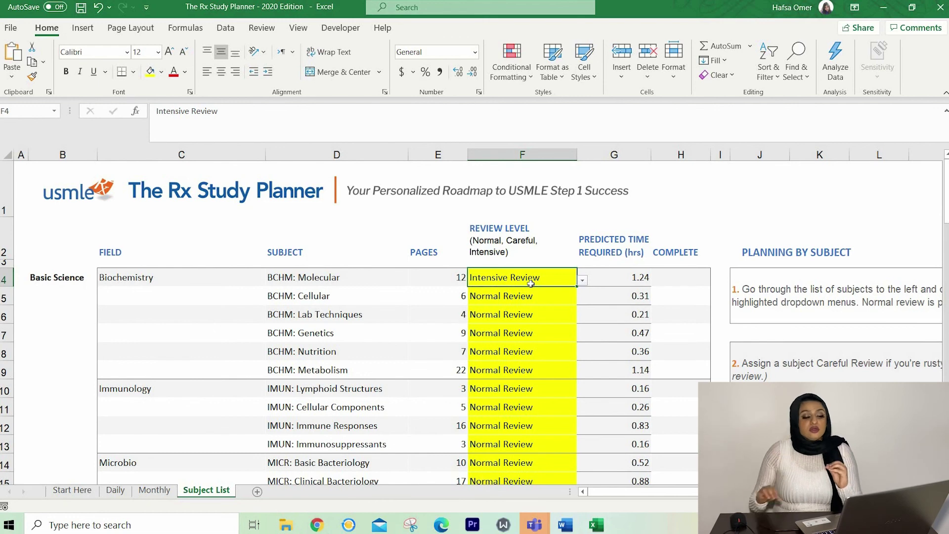
- Switch briefly to the Monthly sheet, then return to the Daily hourly schedule
click(154, 489)
scroll(307, 330, left, 5)
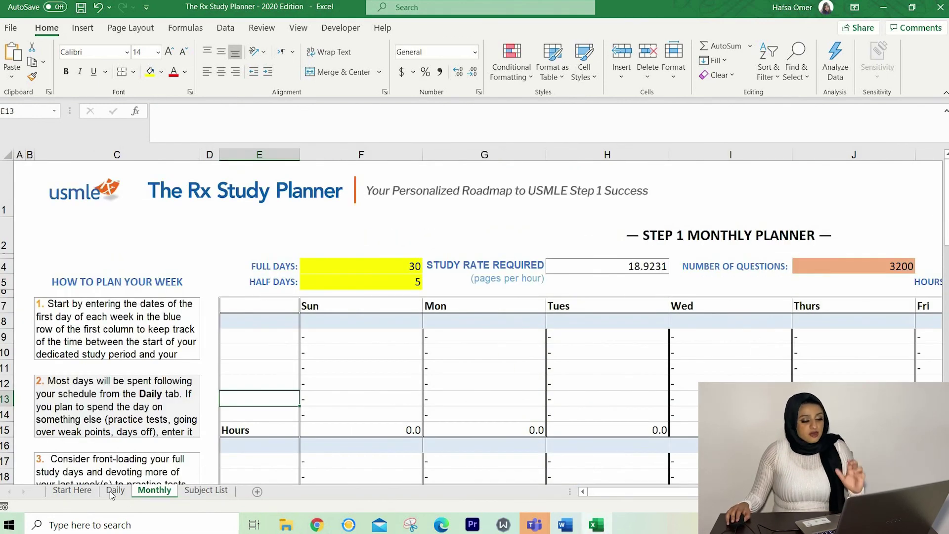
click(116, 490)
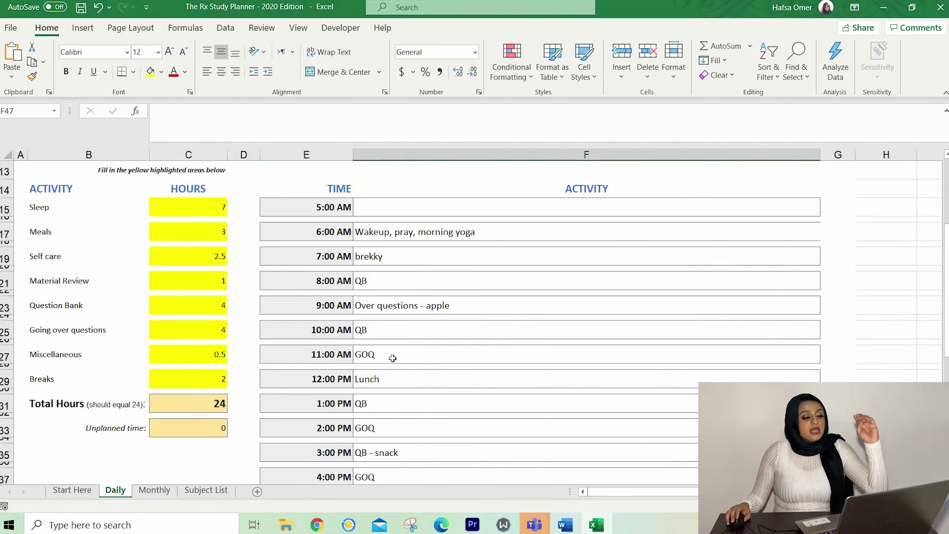
scroll(392, 356, down, 5)
scroll(392, 357, up, 3)
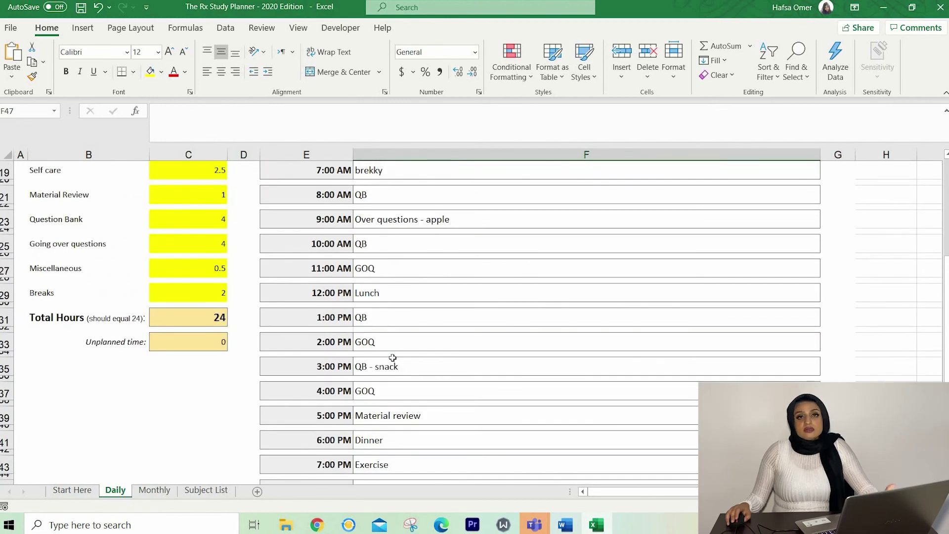
scroll(392, 358, up, 3)
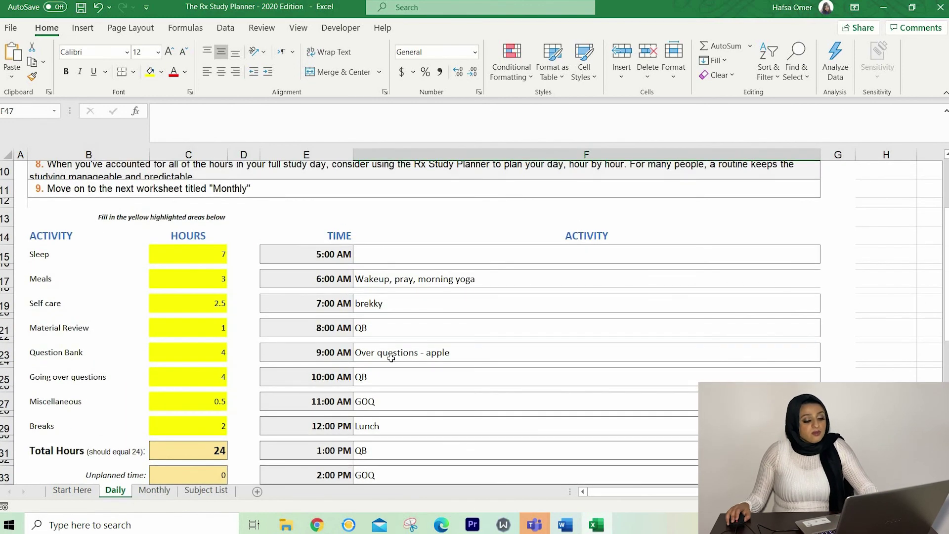